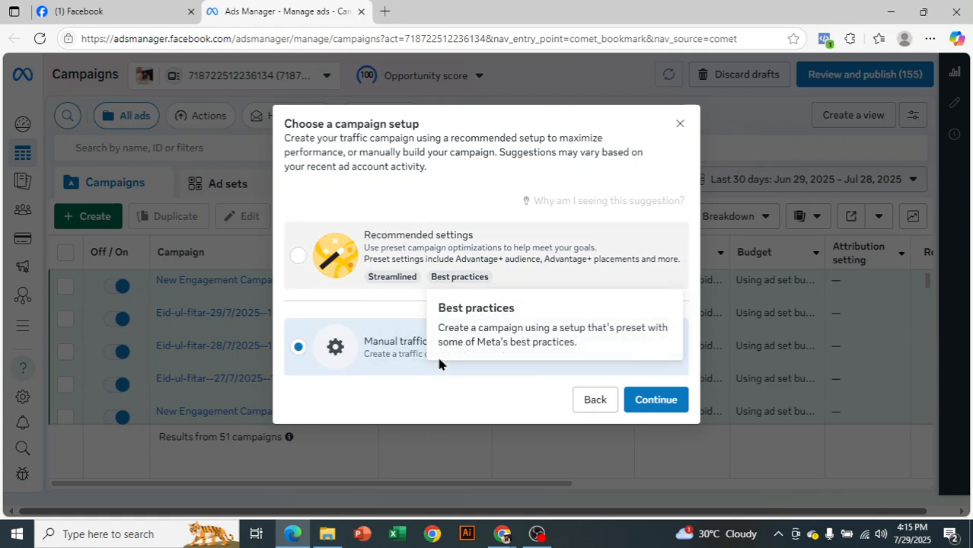
# - Continue with the manual traffic campaign setup and dismiss the payment method notice
pyautogui.click(654, 399)
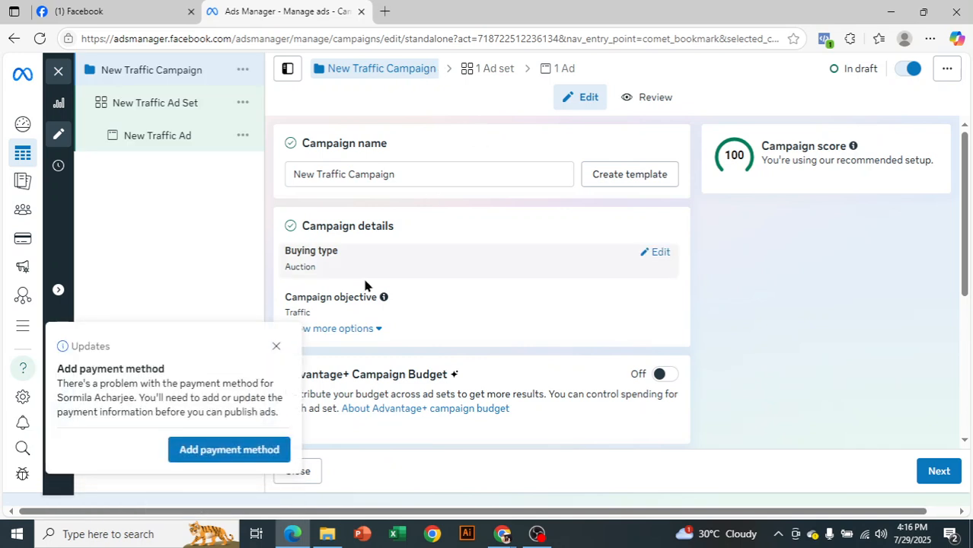
pyautogui.click(276, 347)
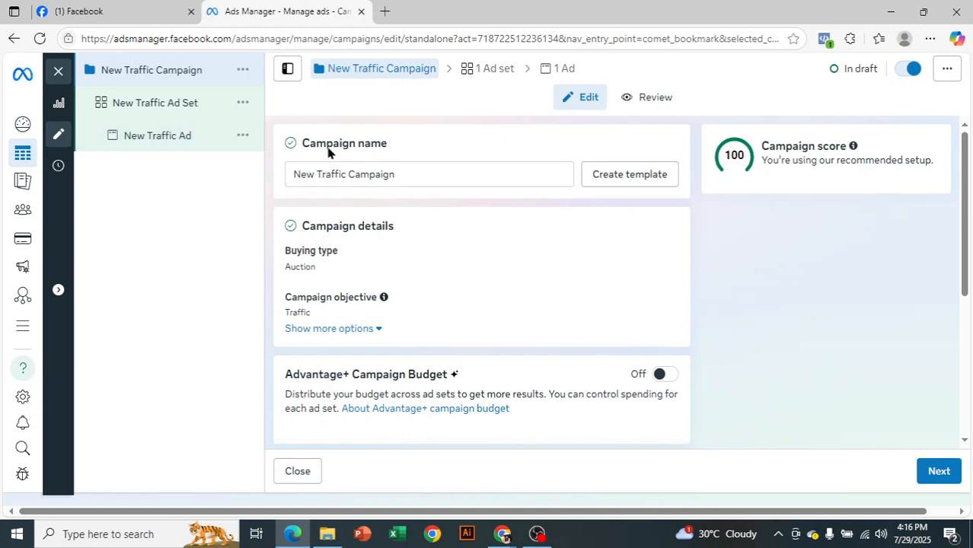
# - Rename the campaign as "Eid-ul-fitar--29/7/2025--100$--", followed by the account owner's first name and "--10 days"
pyautogui.moveTo(308, 144); pyautogui.dragTo(427, 174)
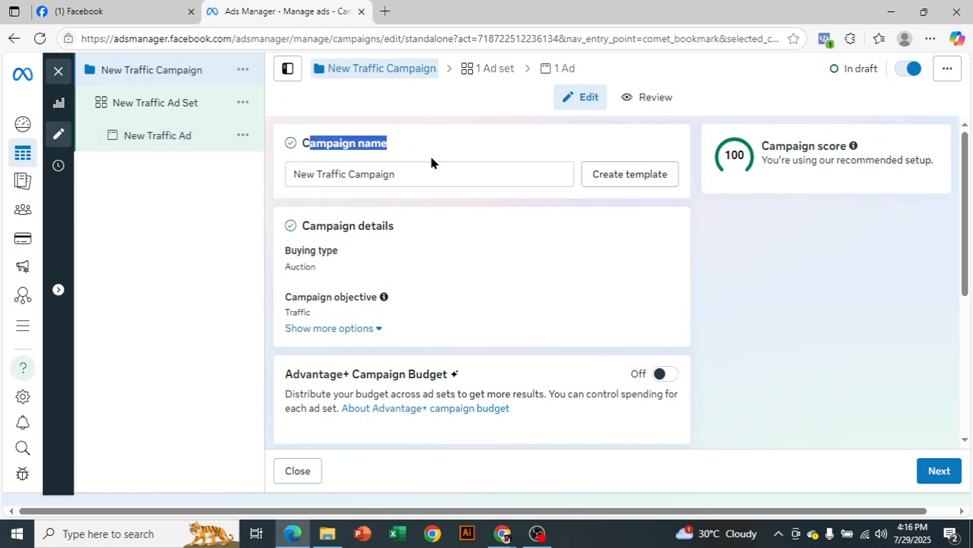
pyautogui.click(431, 143)
pyautogui.click(415, 173)
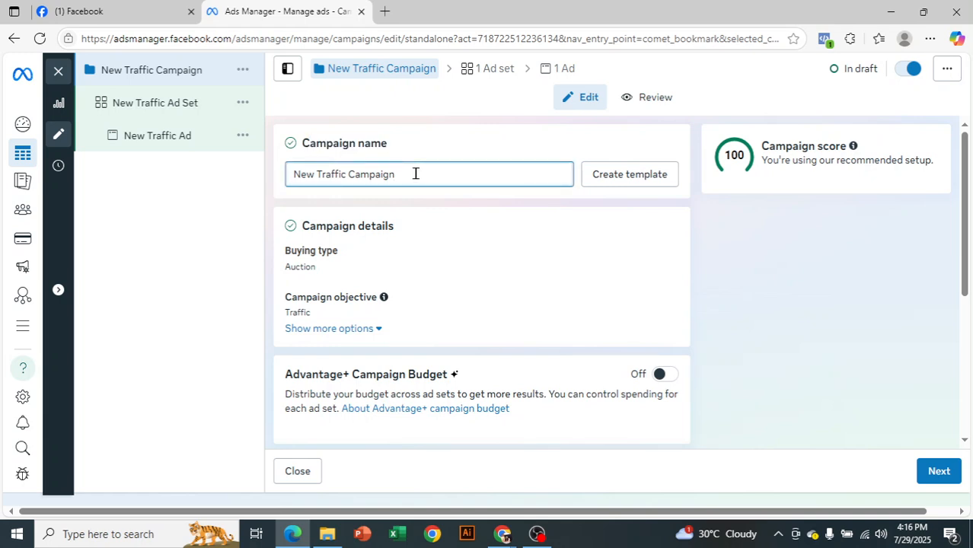
pyautogui.moveTo(415, 174); pyautogui.dragTo(156, 195)
pyautogui.press('BackSpace')
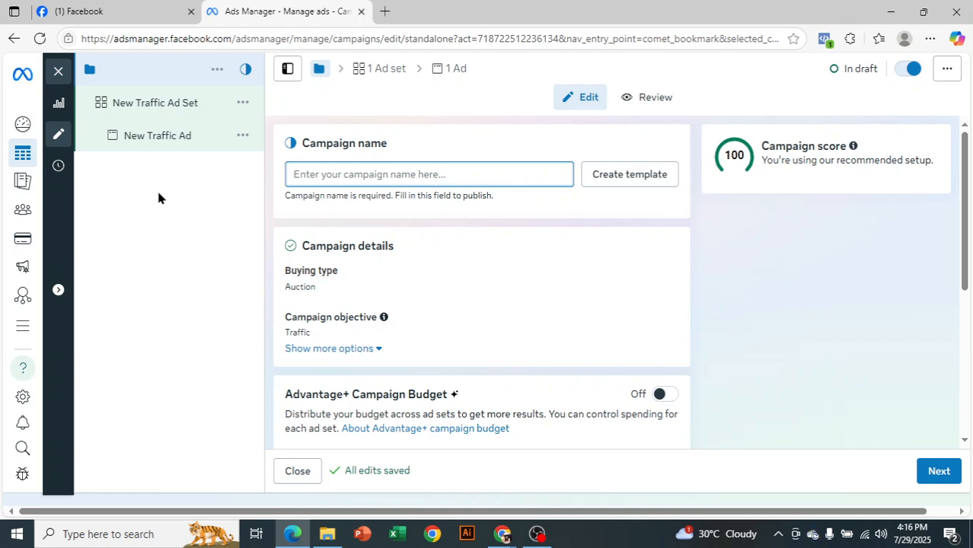
pyautogui.write('Ed')
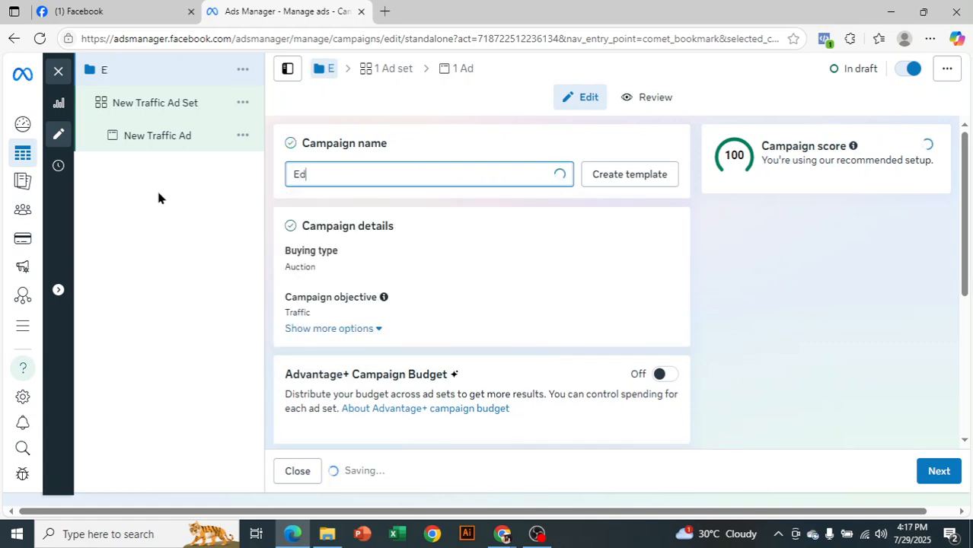
pyautogui.press('BackSpace')
pyautogui.write('id-ul-fi')
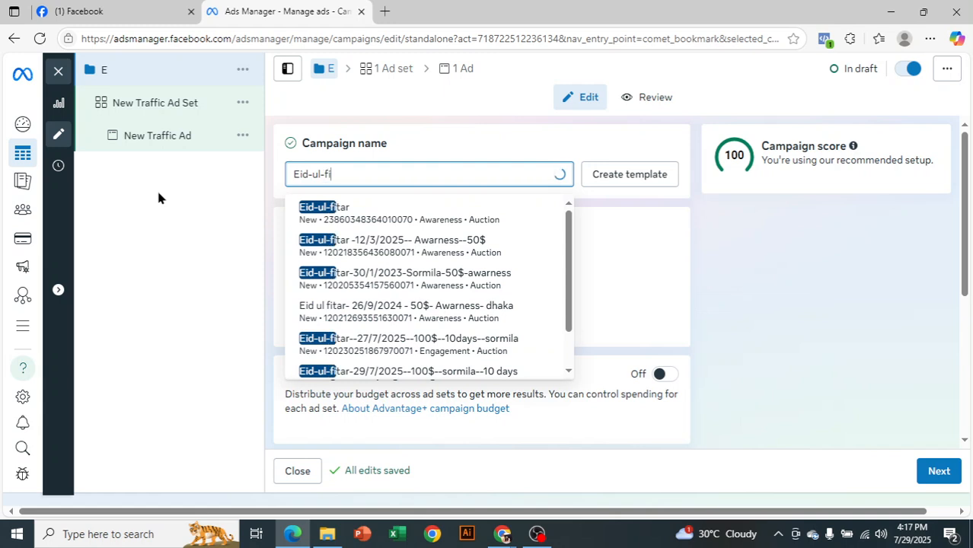
pyautogui.write('tar')
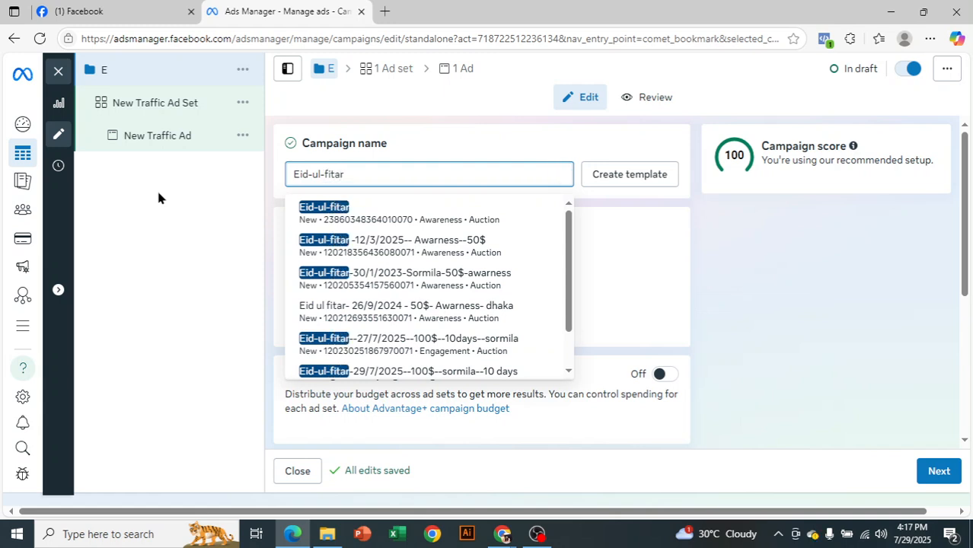
pyautogui.write('--2')
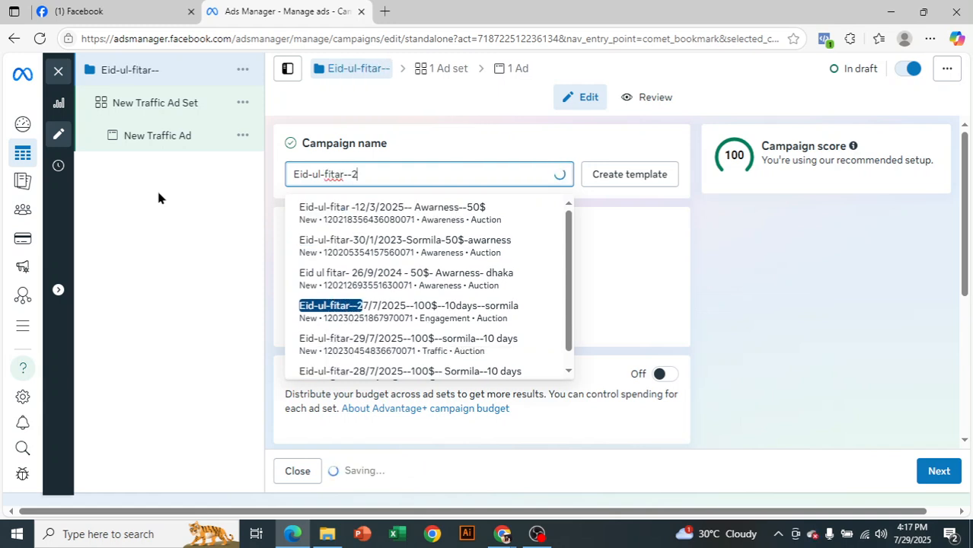
pyautogui.write('9/7/20')
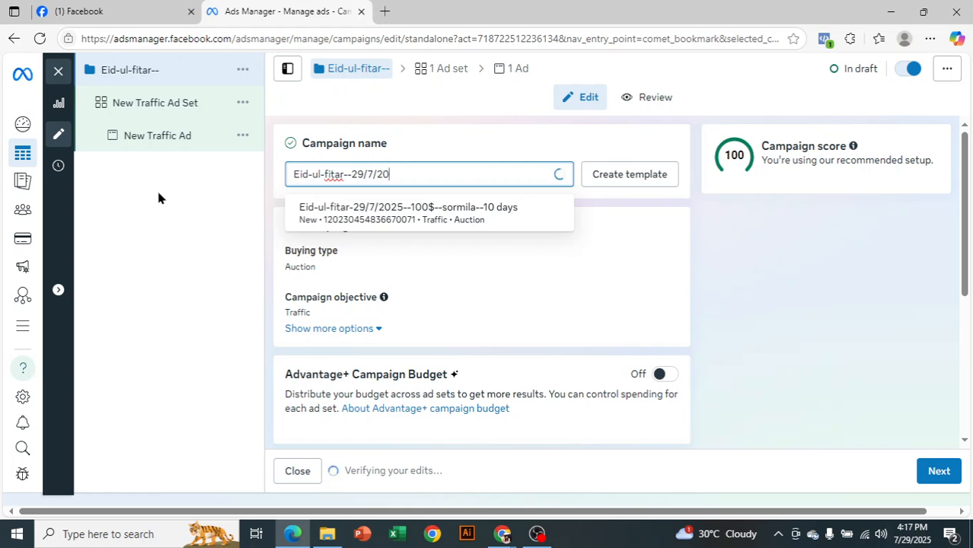
pyautogui.write('25--')
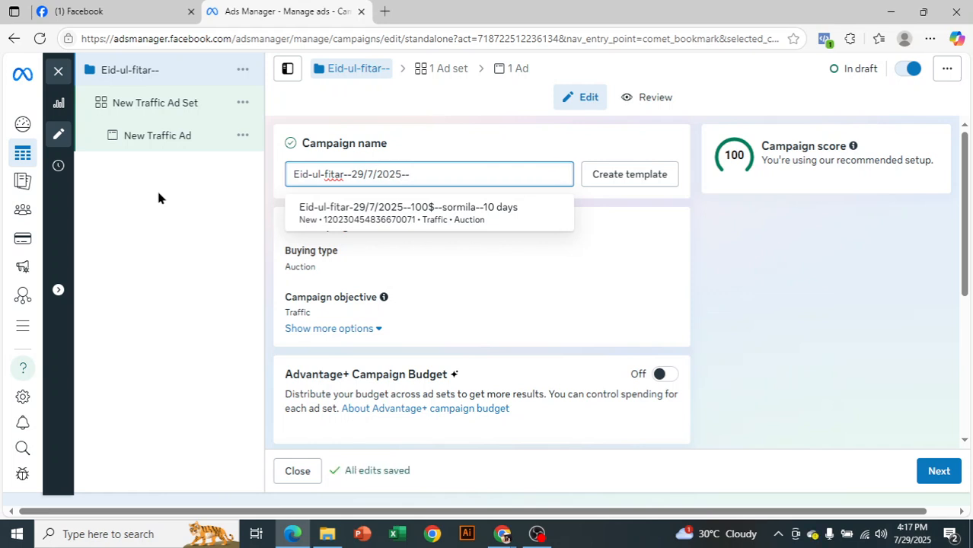
pyautogui.write('100')
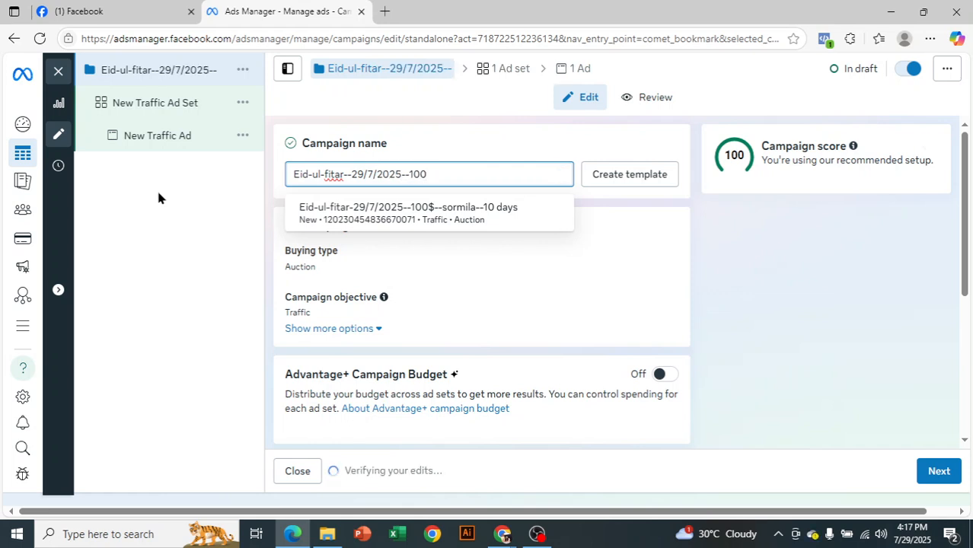
pyautogui.write('$--')
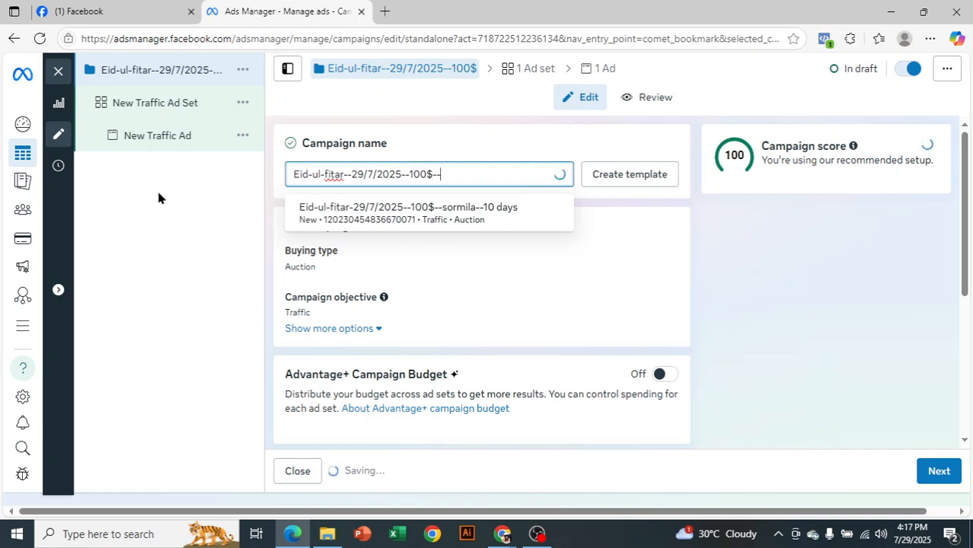
pyautogui.write('Sormila')
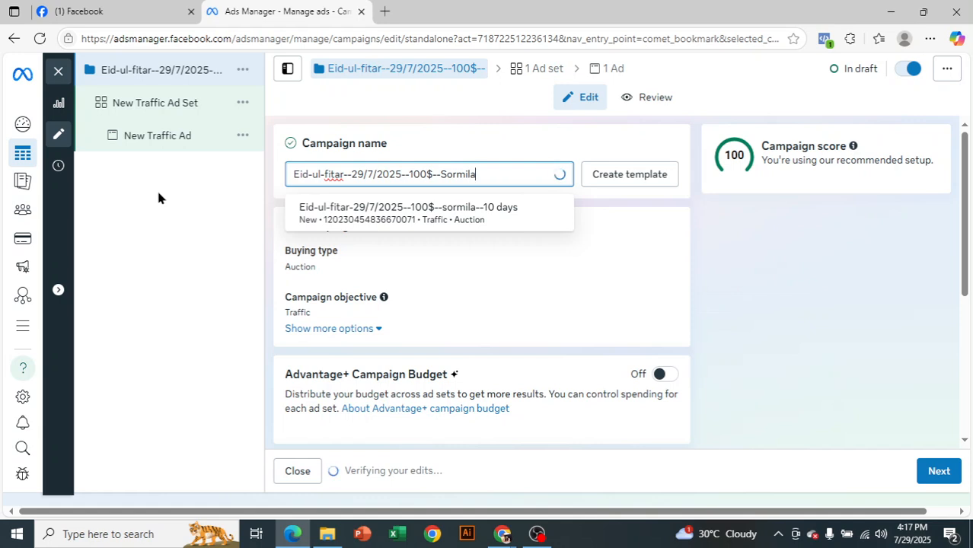
pyautogui.write('--')
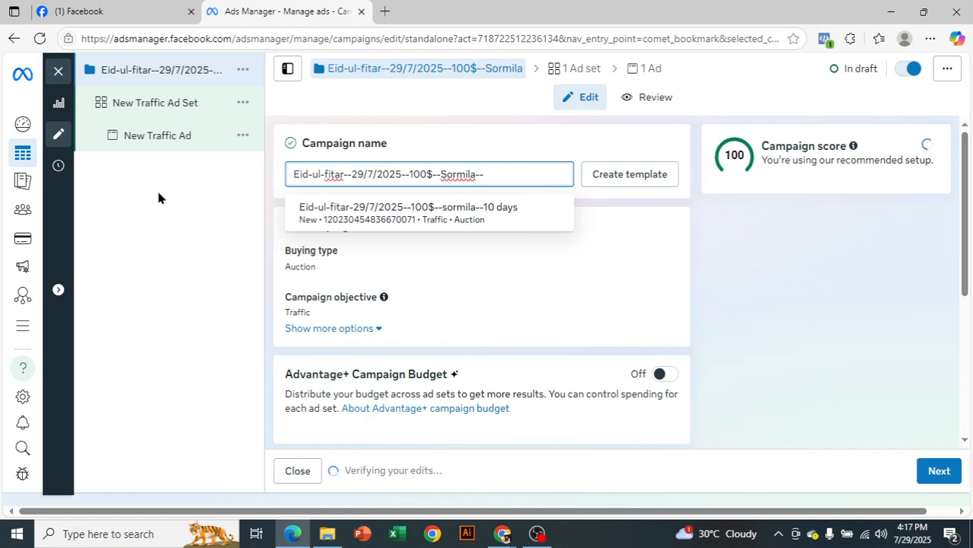
pyautogui.write('10 d')
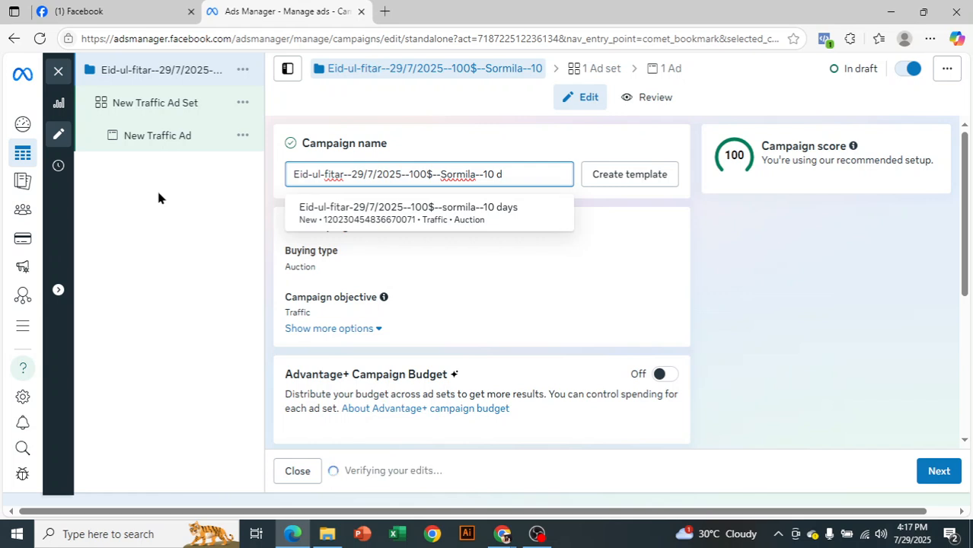
pyautogui.write('ays')
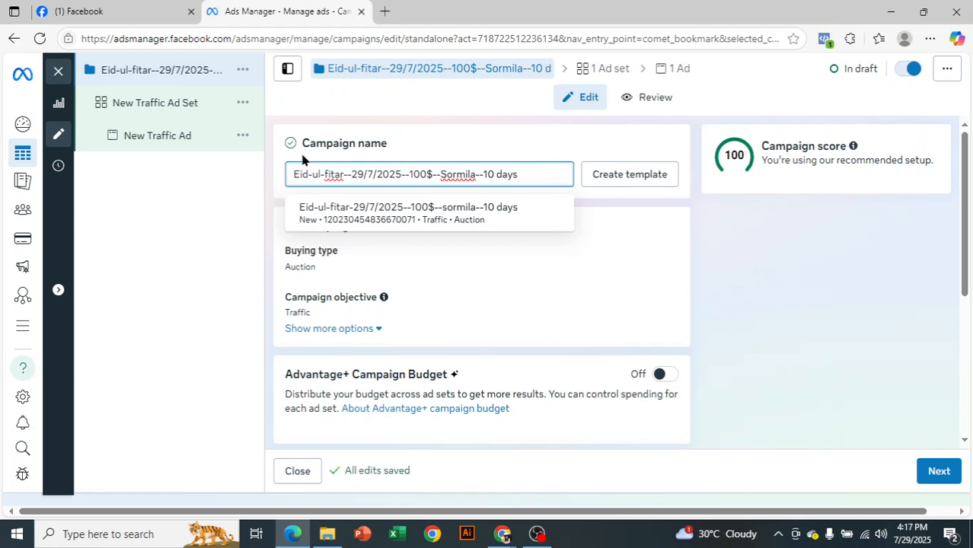
# - Copy the full campaign name and proceed to the ad set settings
pyautogui.moveTo(531, 173); pyautogui.dragTo(236, 193)
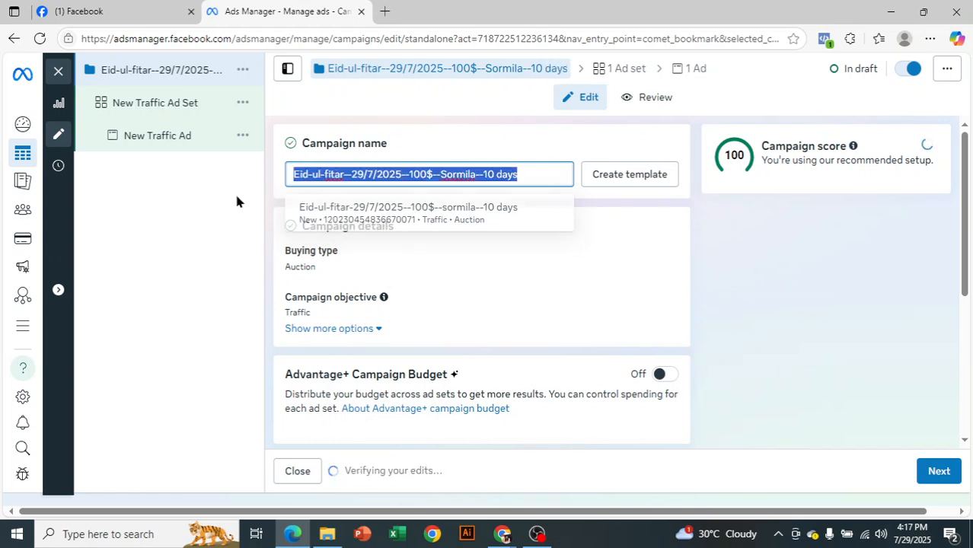
pyautogui.rightClick(372, 168)
pyautogui.moveTo(371, 180)
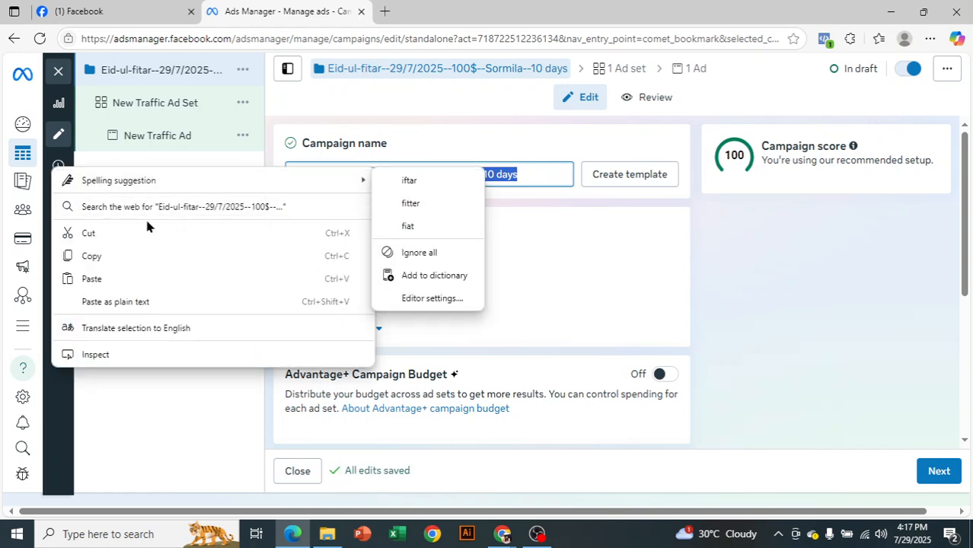
pyautogui.click(91, 259)
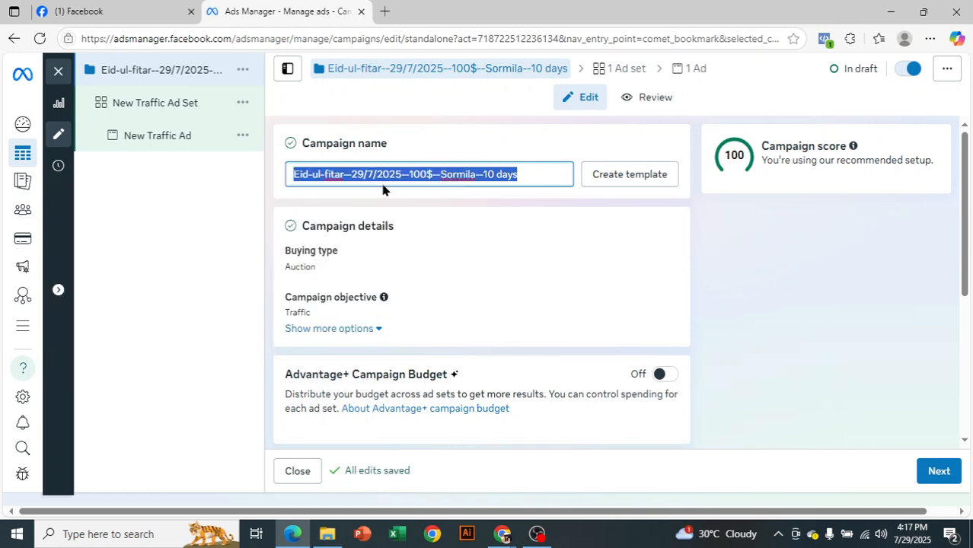
pyautogui.click(427, 208)
pyautogui.scroll(-4, 474, 213)
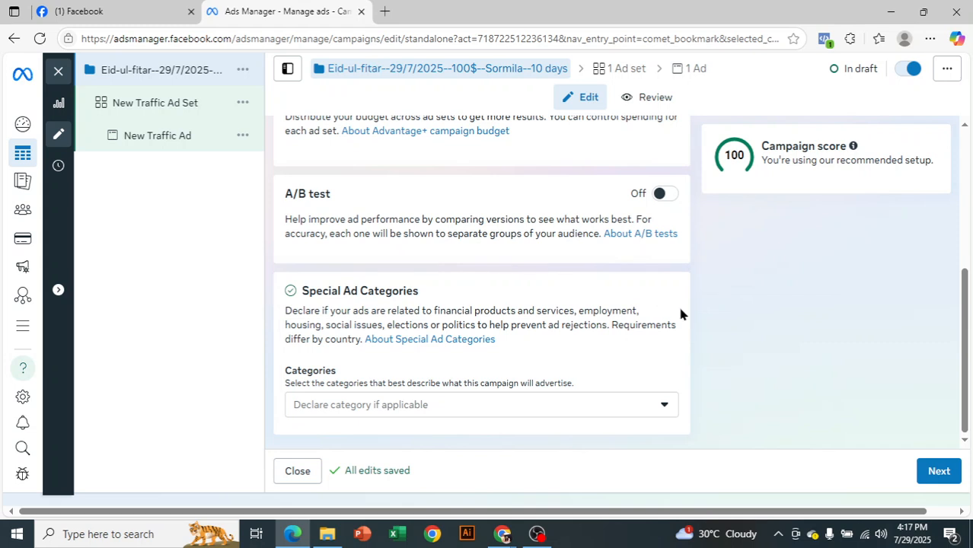
pyautogui.click(936, 472)
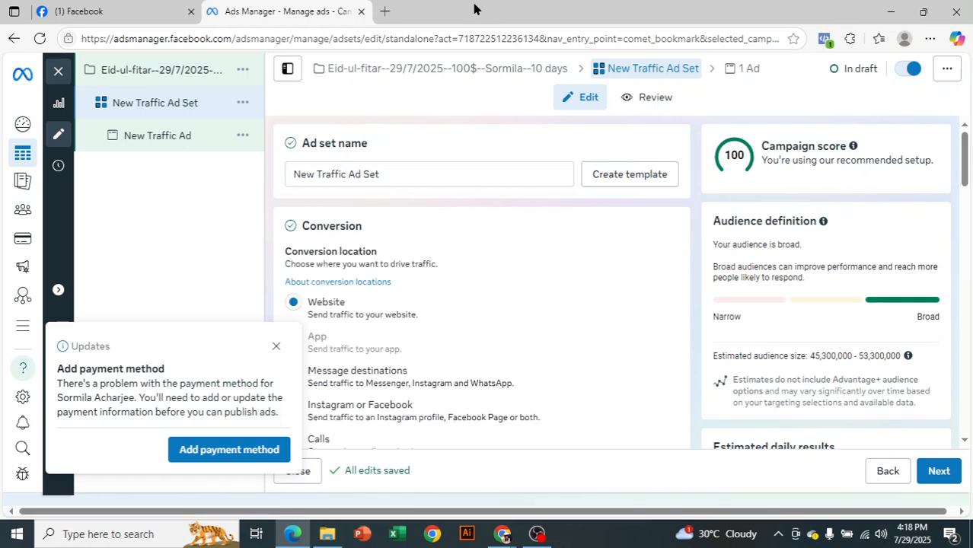
# - Replace the ad set name with the copied campaign name and dismiss the payment method notice
pyautogui.click(394, 174)
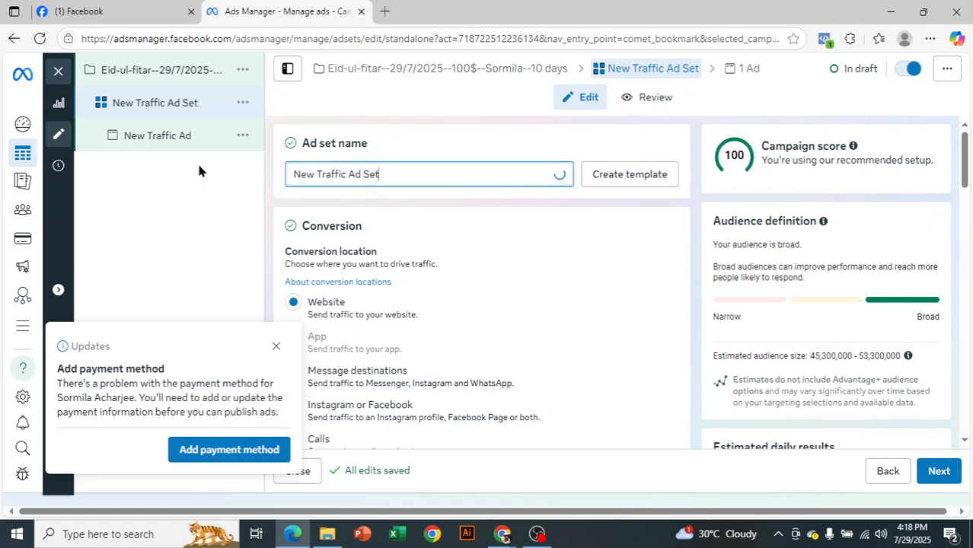
pyautogui.hotkey('ctrl', 'a')
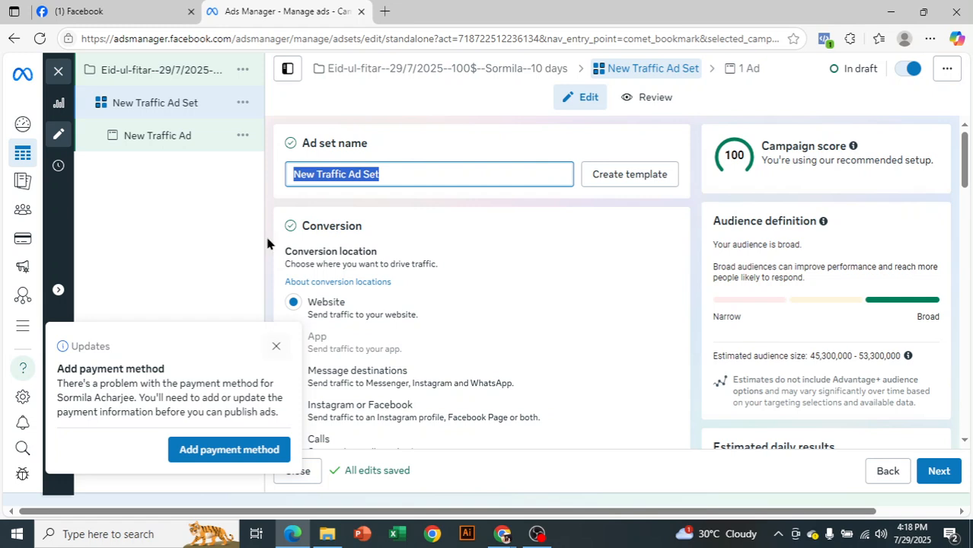
pyautogui.press('BackSpace')
pyautogui.hotkey('ctrl', 'v')
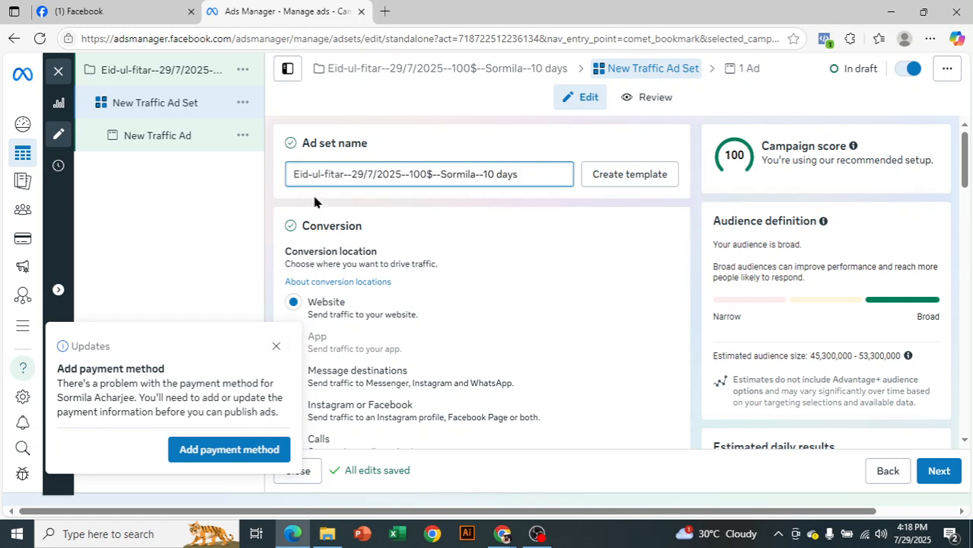
pyautogui.click(278, 348)
# - Review the conversion locations and choose Maximize number of link clicks as the ad set's performance goal
pyautogui.scroll(-1, 266, 224)
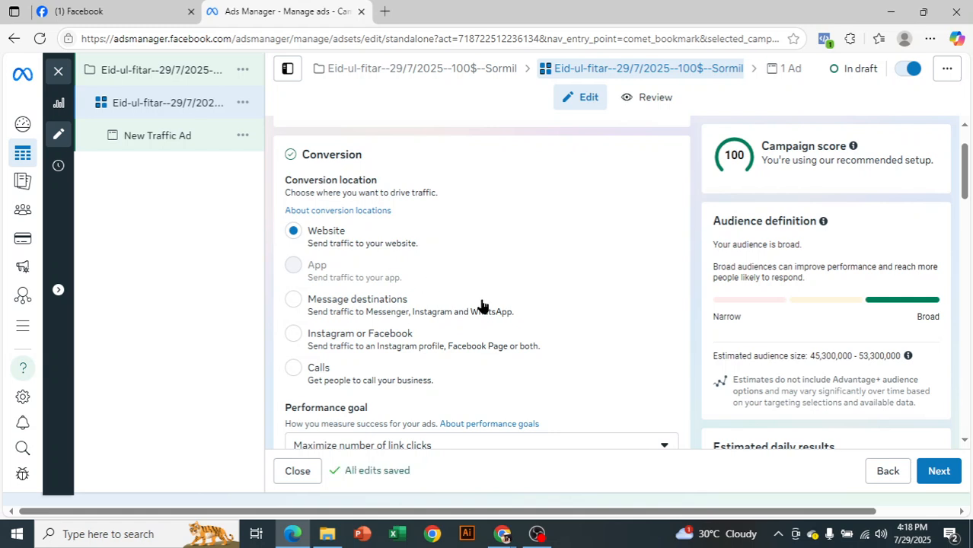
pyautogui.scroll(1, 481, 306)
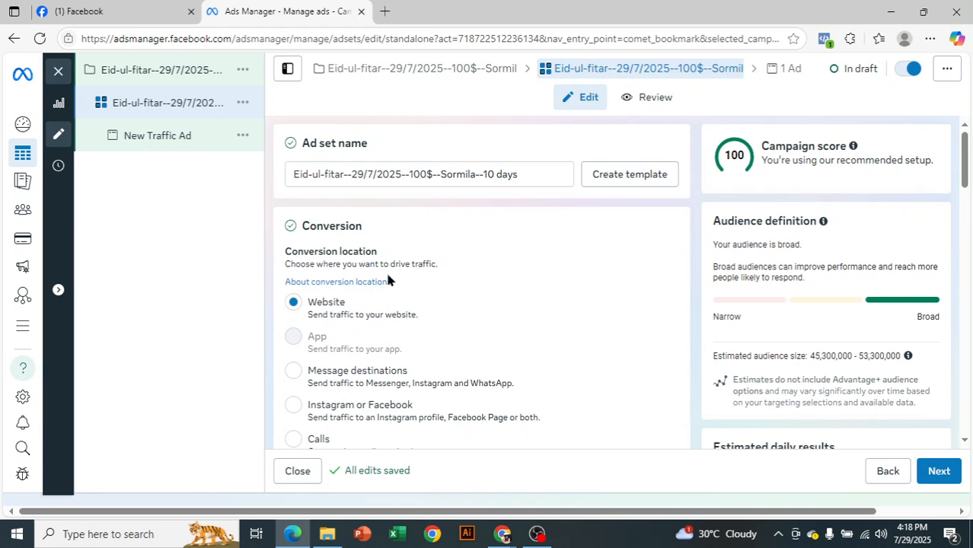
pyautogui.scroll(-1, 392, 336)
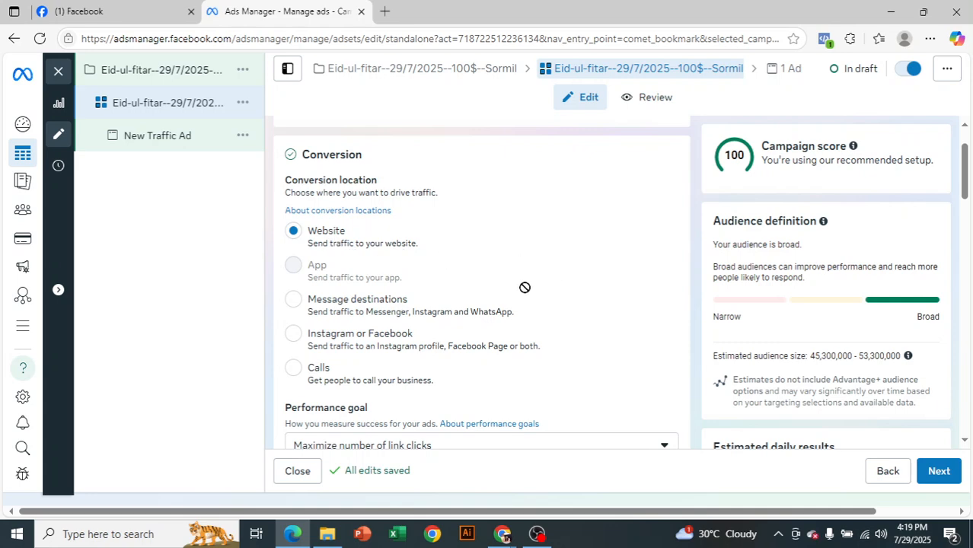
pyautogui.scroll(-2, 554, 277)
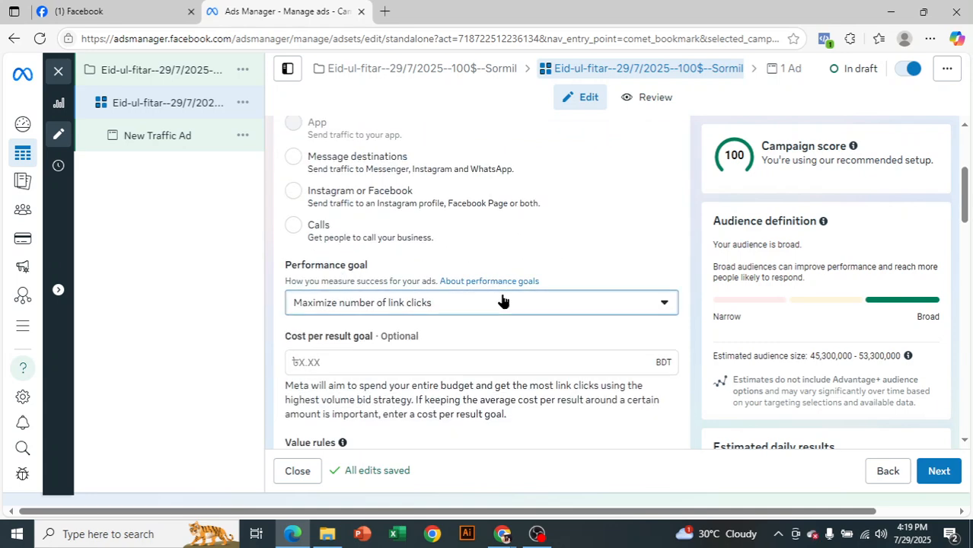
pyautogui.click(503, 302)
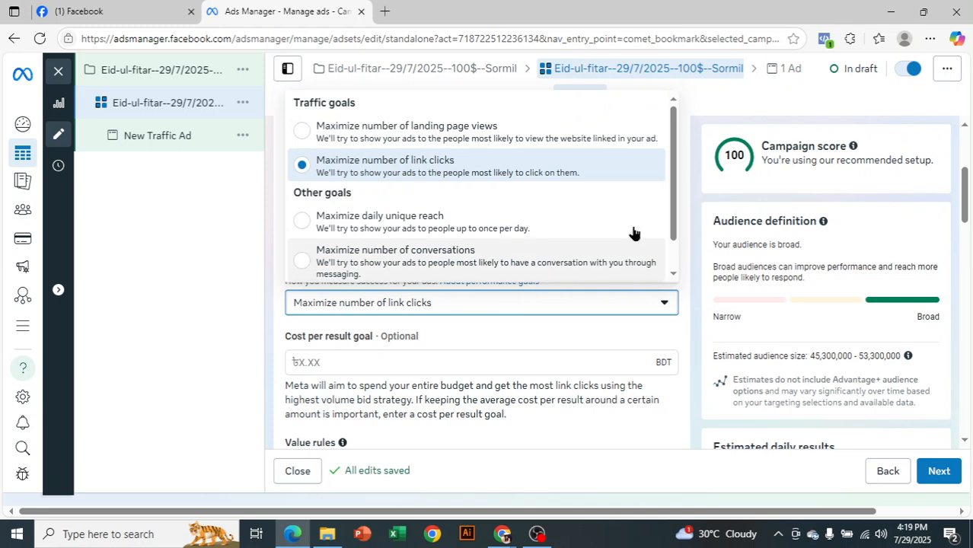
pyautogui.moveTo(673, 151); pyautogui.dragTo(687, 114)
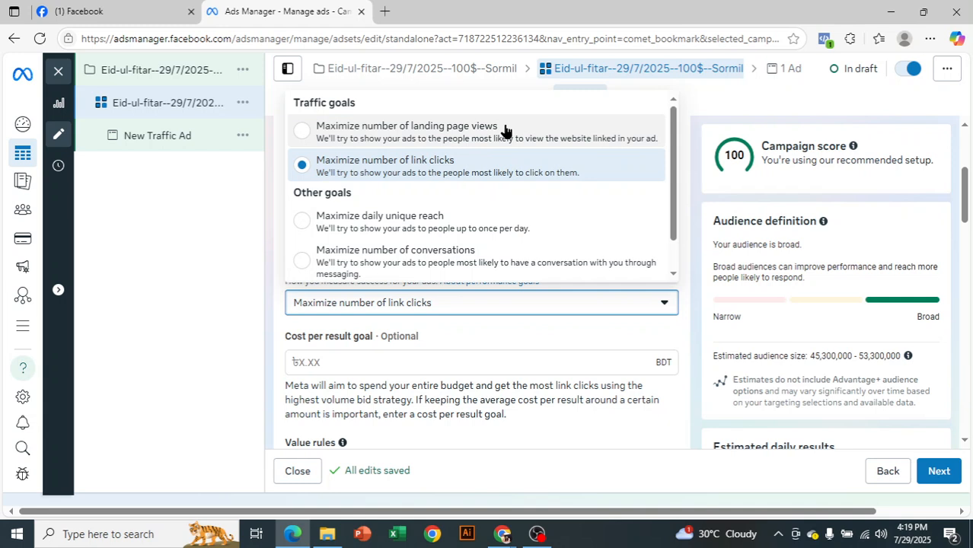
pyautogui.click(450, 168)
# - Examine the optional cost per result goal, value rules and dynamic creative settings of the ad set
pyautogui.scroll(-1, 488, 331)
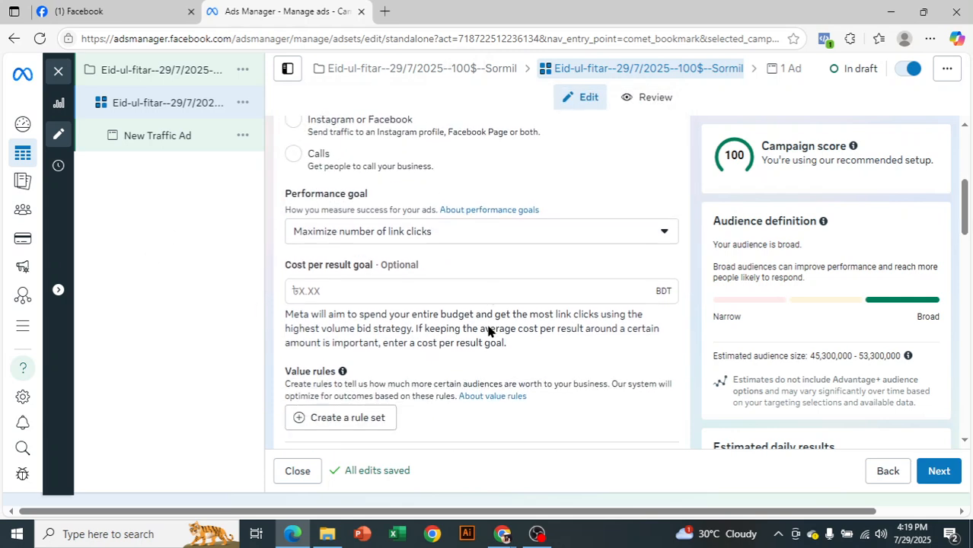
pyautogui.moveTo(285, 265); pyautogui.dragTo(358, 263)
pyautogui.click(290, 265)
pyautogui.moveTo(289, 267); pyautogui.dragTo(355, 273)
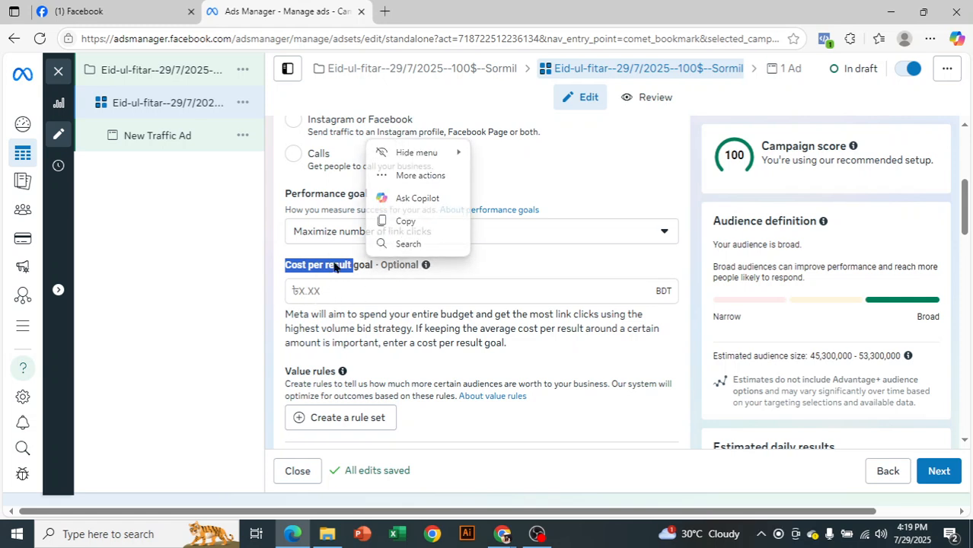
pyautogui.click(246, 275)
pyautogui.scroll(-3, 513, 270)
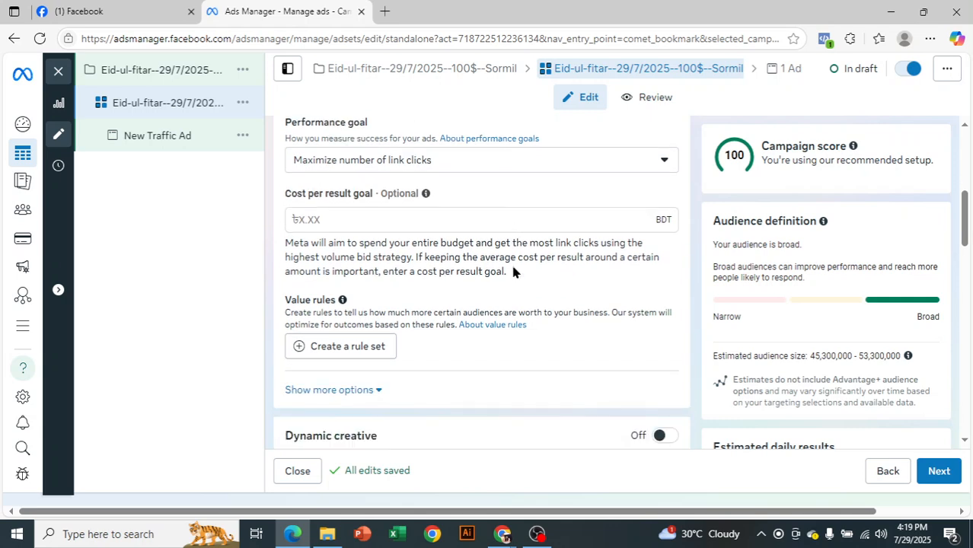
pyautogui.scroll(-2, 513, 259)
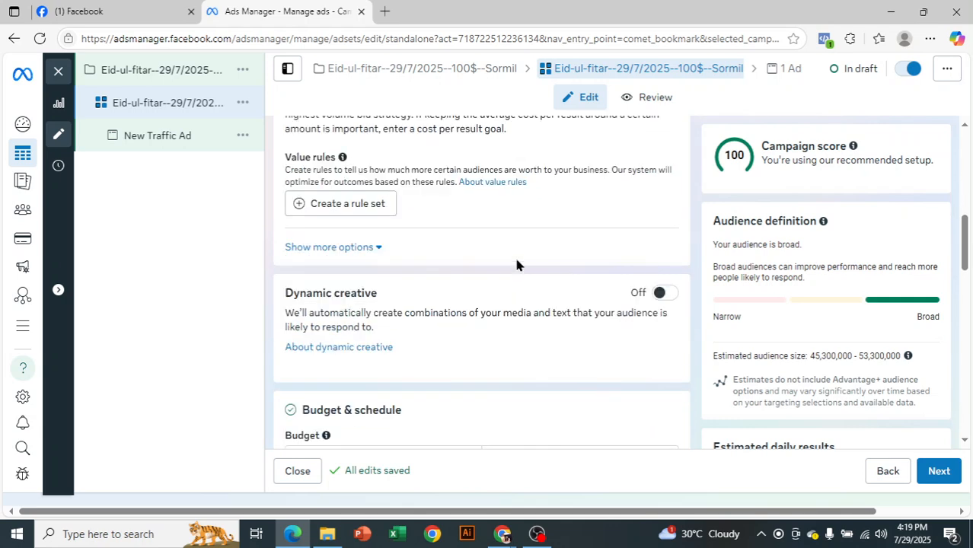
# - Check the budget type choices for the ad set and keep Daily budget
pyautogui.scroll(-3, 375, 218)
pyautogui.scroll(-1, 507, 260)
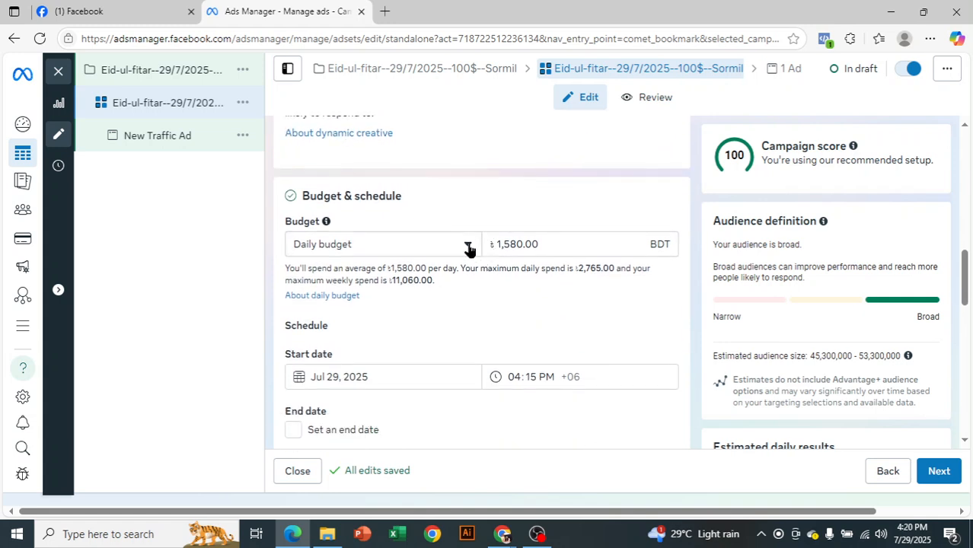
pyautogui.click(468, 245)
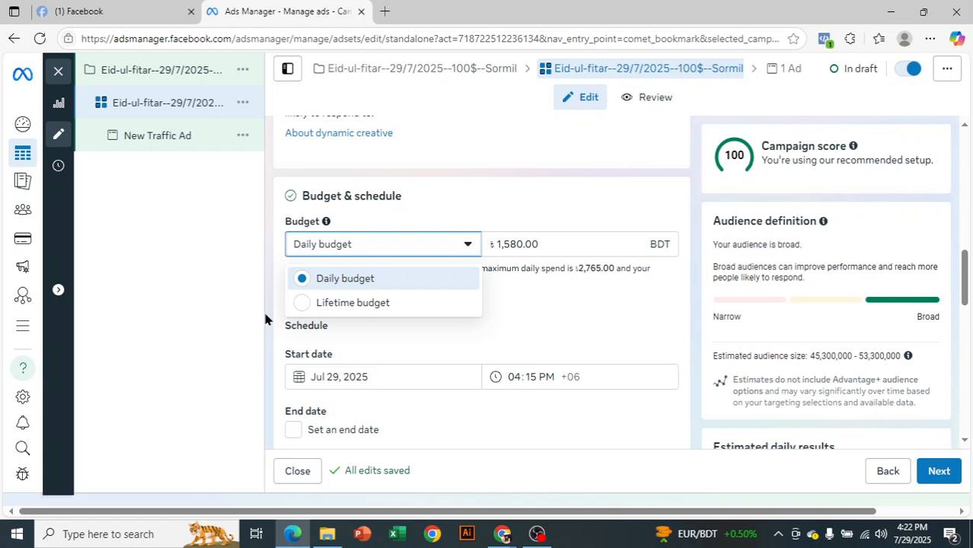
pyautogui.click(266, 314)
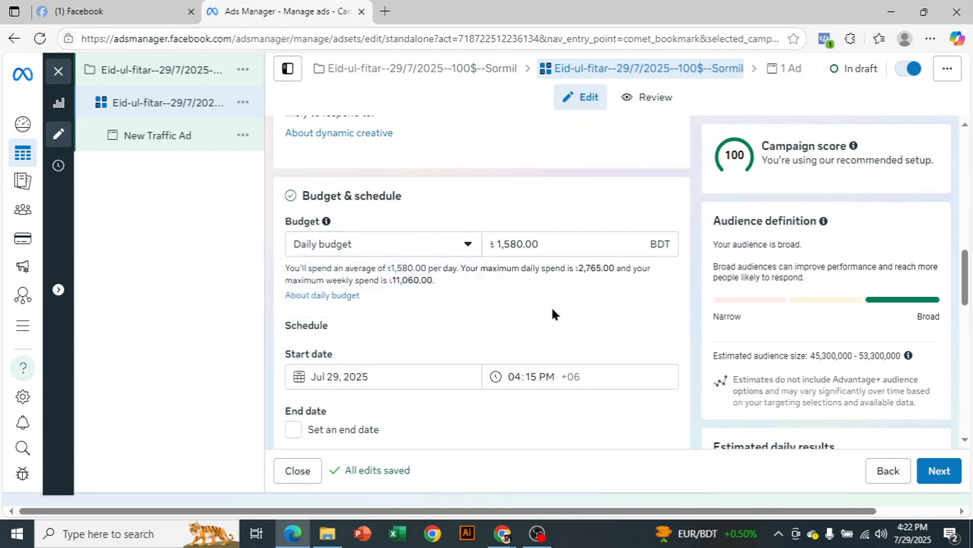
# - Try out the scheduled budget increases option below the ad set's start and end dates
pyautogui.scroll(-2, 552, 314)
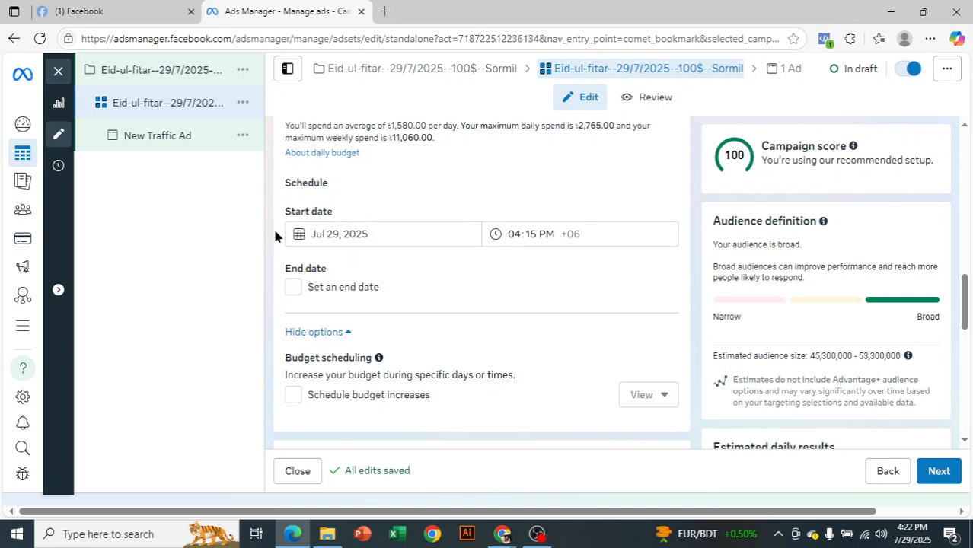
pyautogui.scroll(-1, 397, 283)
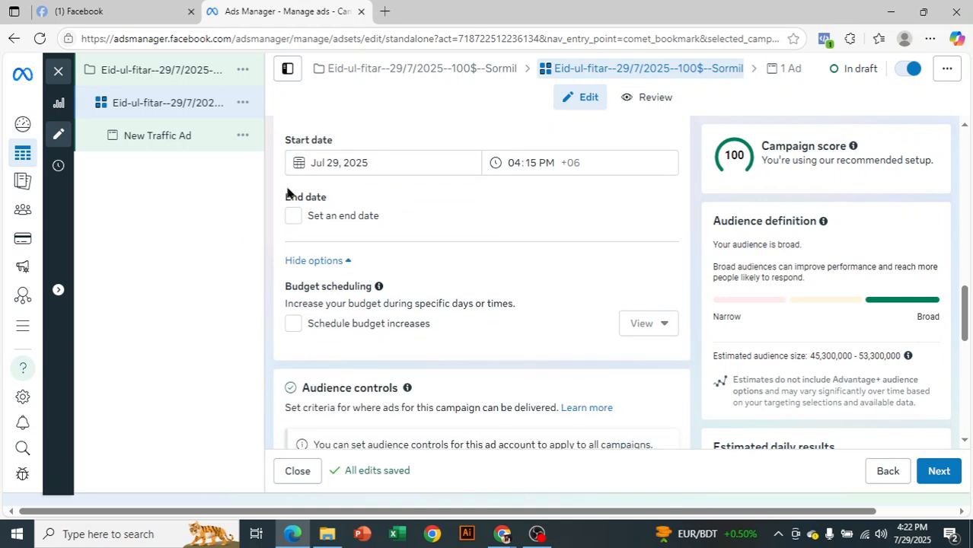
pyautogui.scroll(-1, 396, 240)
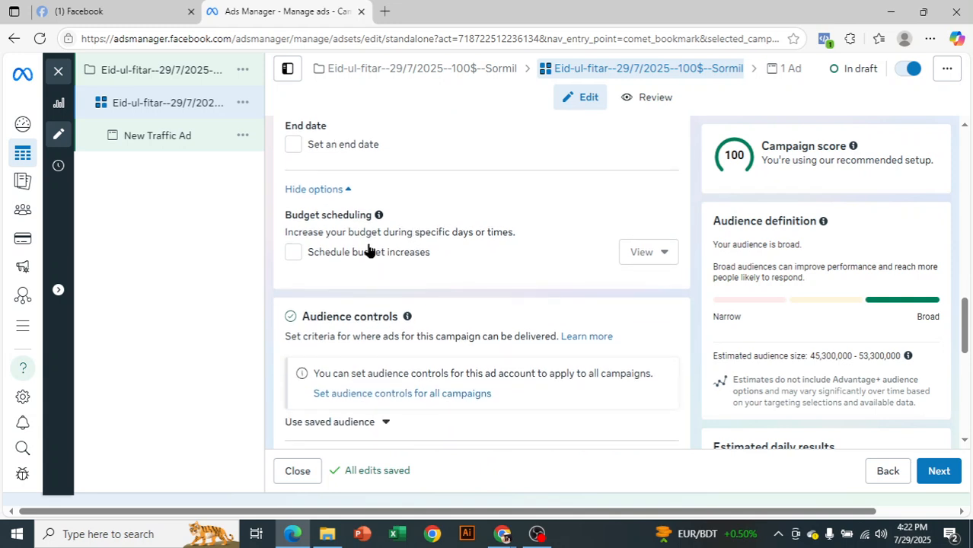
pyautogui.click(293, 255)
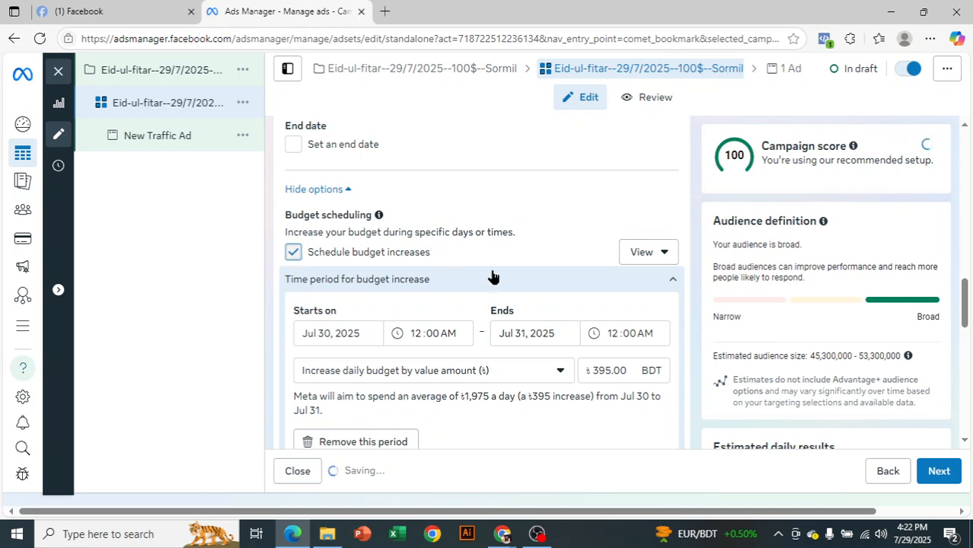
pyautogui.scroll(-1, 495, 281)
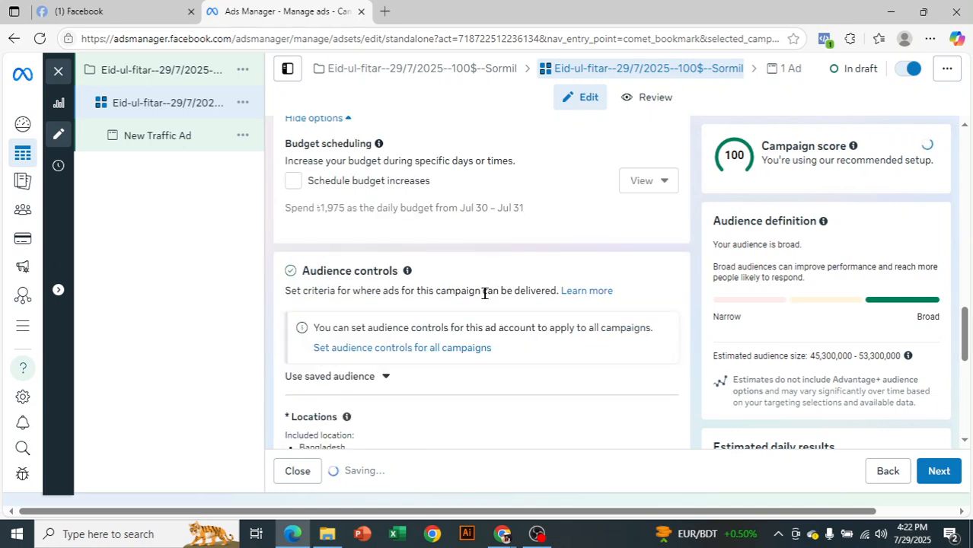
# - Search the audience locations for dhaka and include the city Dhaka, Dhaka Division, Bangladesh
pyautogui.scroll(-1, 540, 264)
pyautogui.scroll(-2, 533, 283)
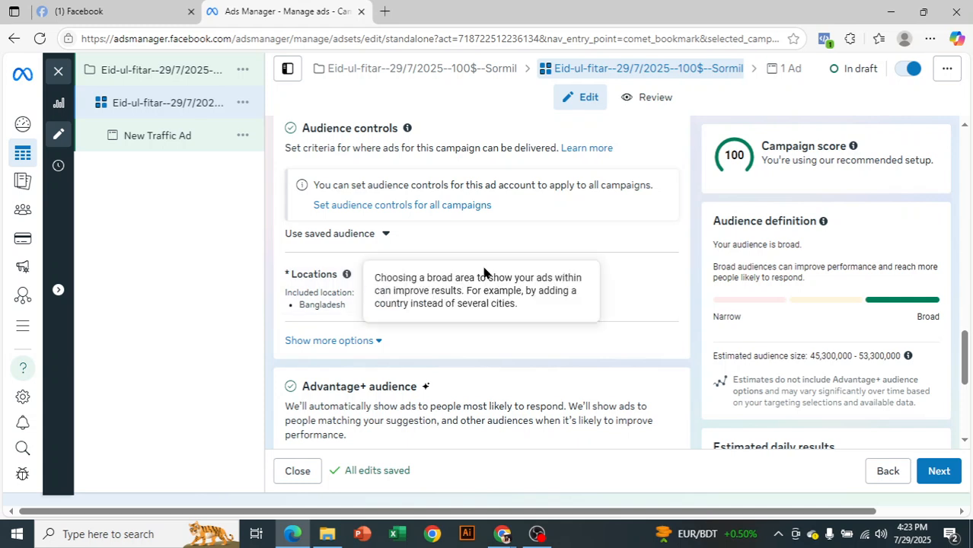
pyautogui.click(660, 278)
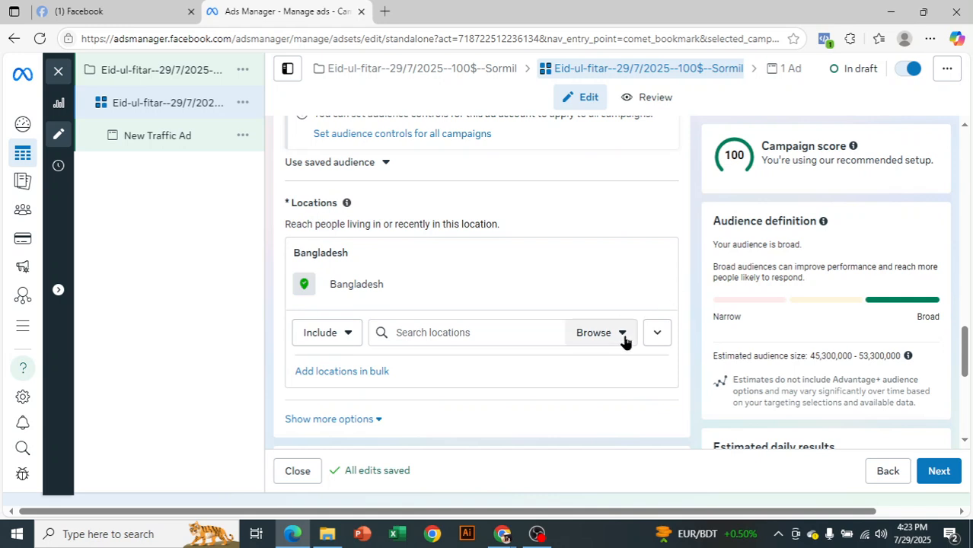
pyautogui.click(489, 339)
pyautogui.write('dhaka')
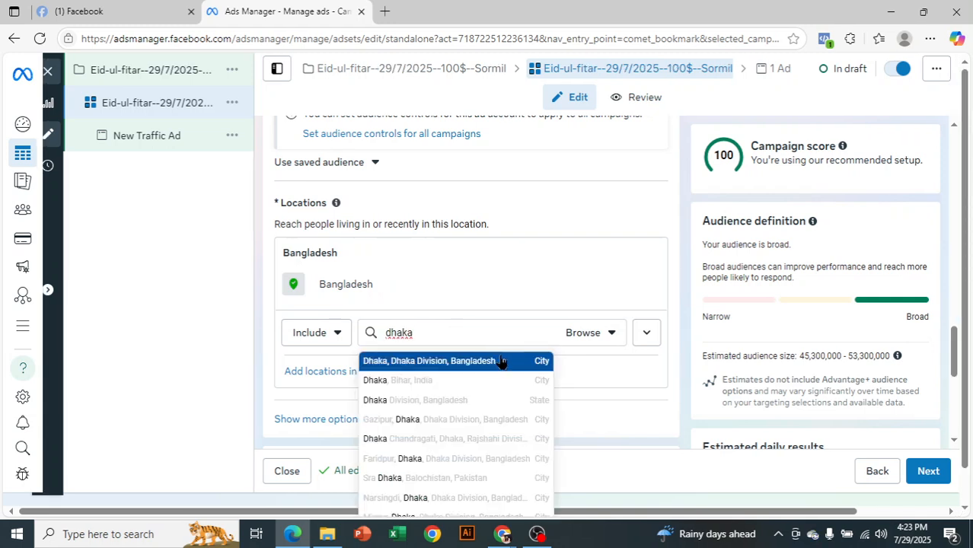
pyautogui.click(505, 362)
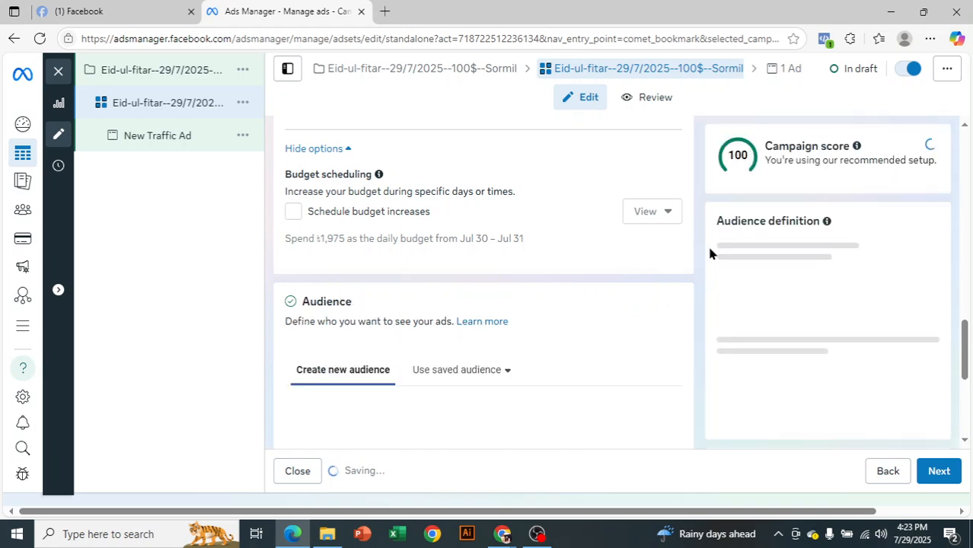
# - Review the audience section and examine the area covered by the Dhaka location on its map
pyautogui.scroll(-3, 678, 293)
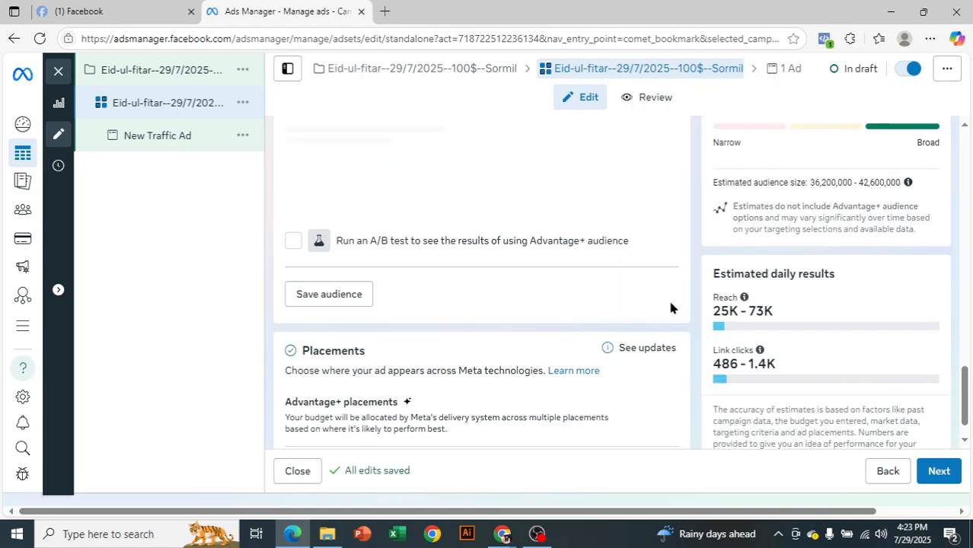
pyautogui.scroll(1, 671, 297)
pyautogui.scroll(10, 674, 320)
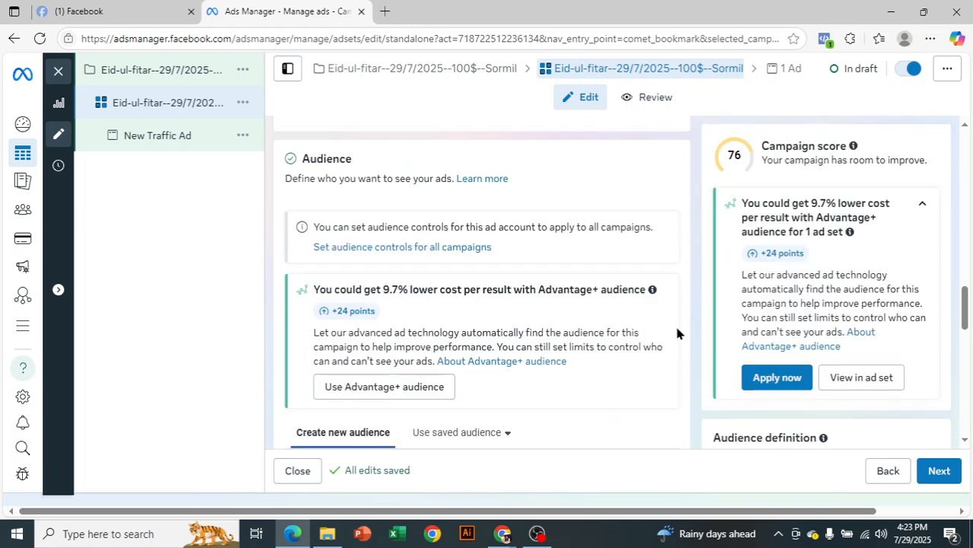
pyautogui.scroll(-8, 678, 320)
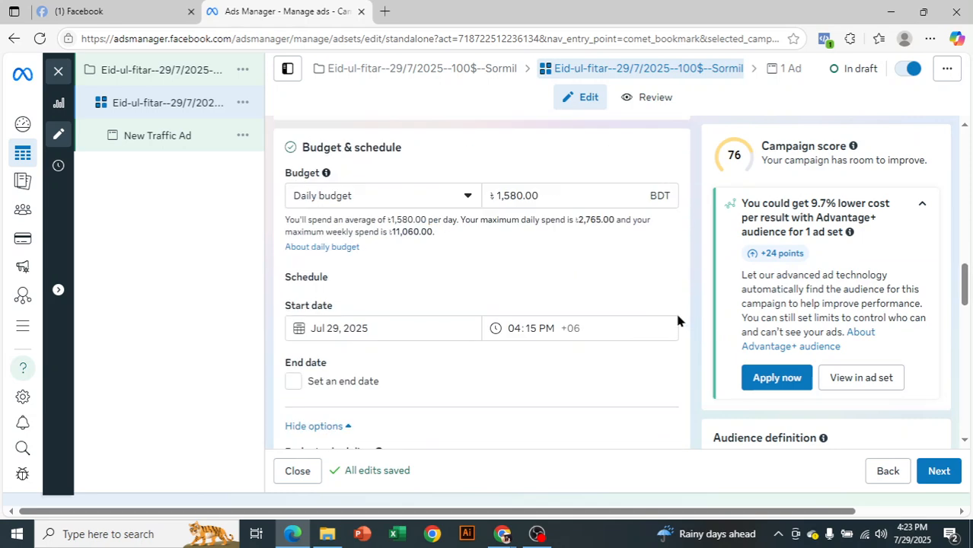
pyautogui.scroll(-1, 677, 320)
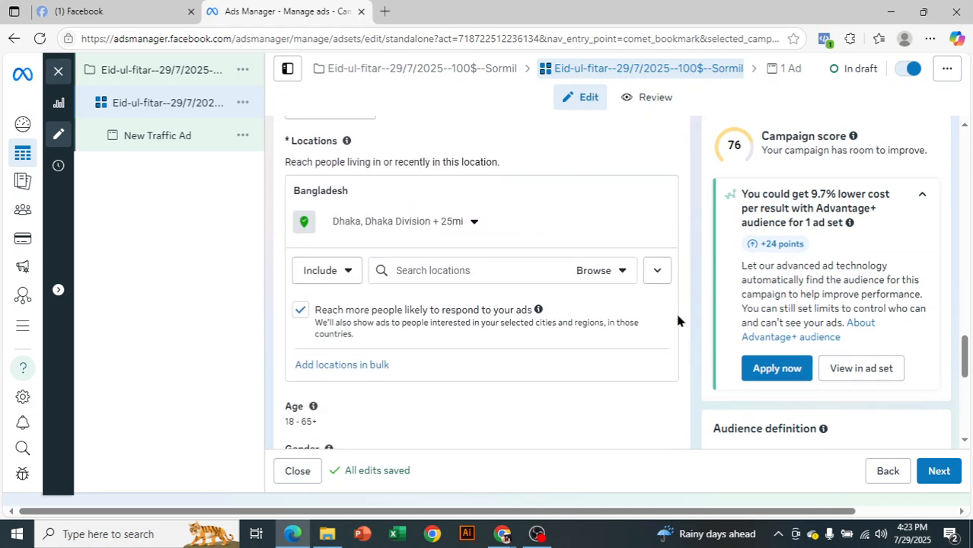
pyautogui.click(555, 232)
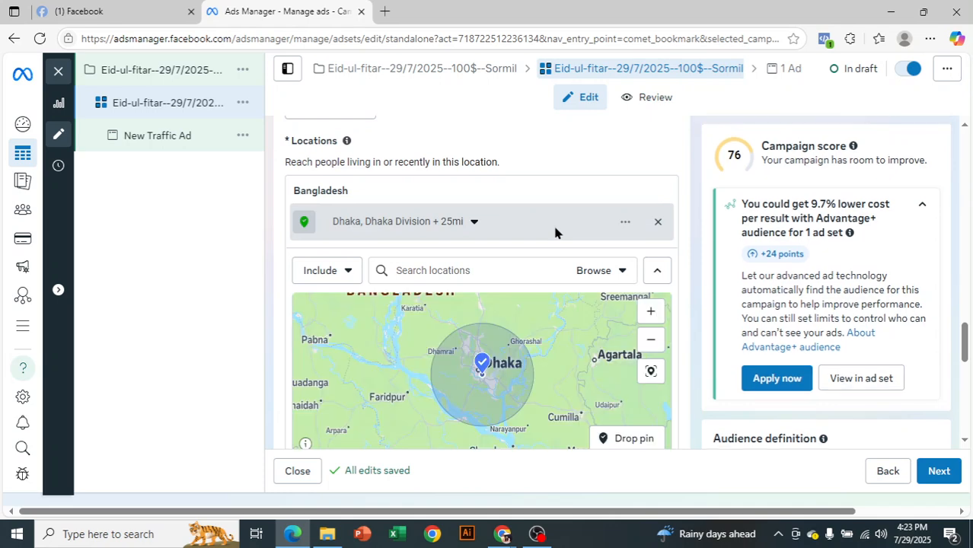
pyautogui.scroll(-1, 728, 310)
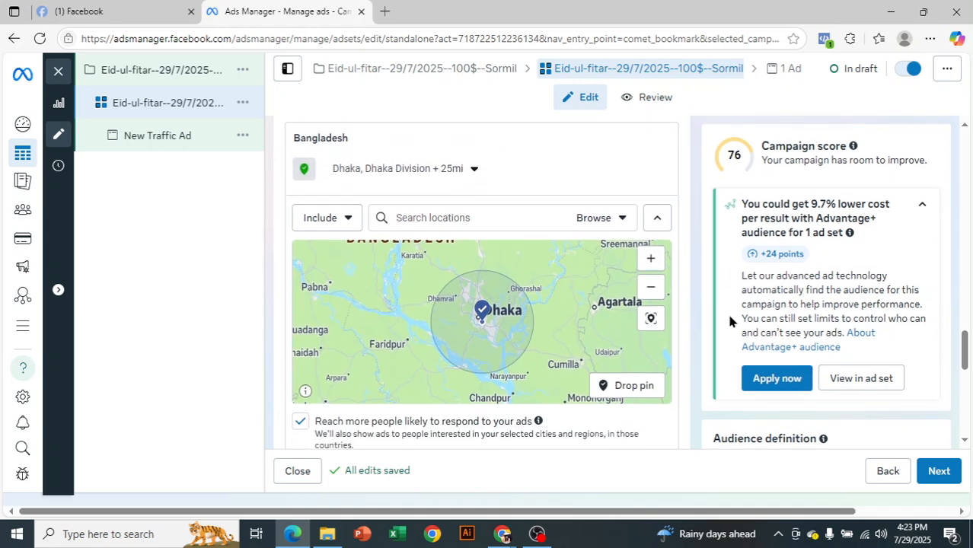
pyautogui.scroll(3, 465, 278)
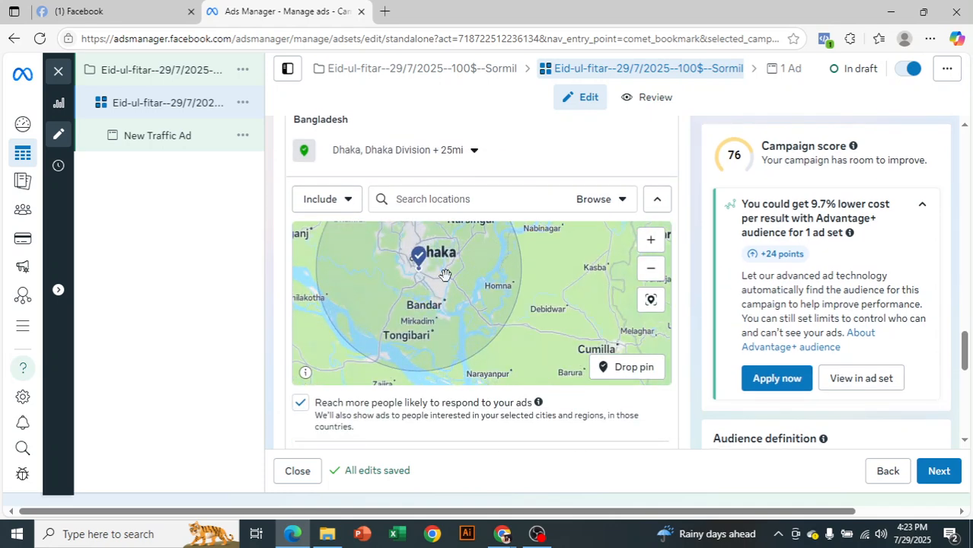
pyautogui.moveTo(465, 278); pyautogui.dragTo(541, 317)
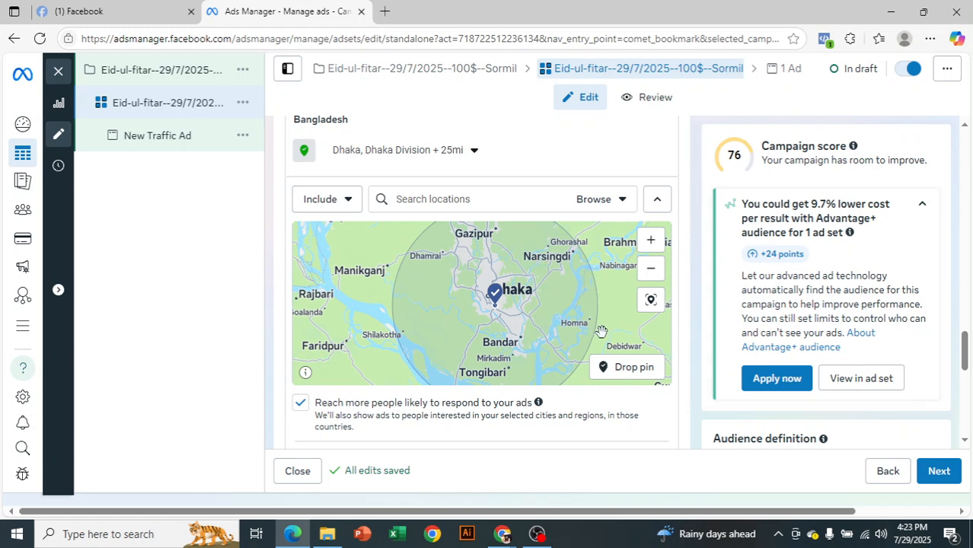
pyautogui.scroll(1, 707, 392)
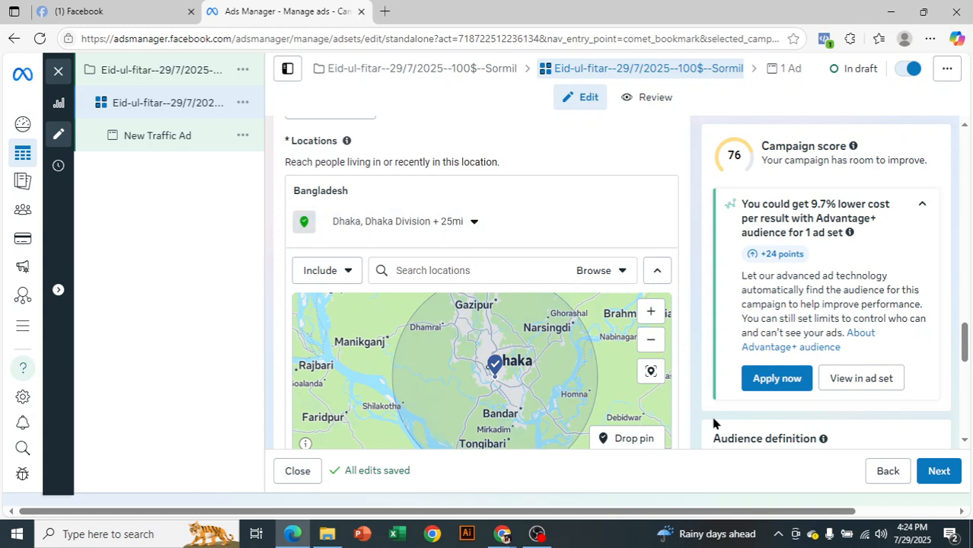
# - Examine the central Dhaka neighbourhoods around Rajabazar and Tejturi Bazar on the audience location map
pyautogui.scroll(-1, 634, 438)
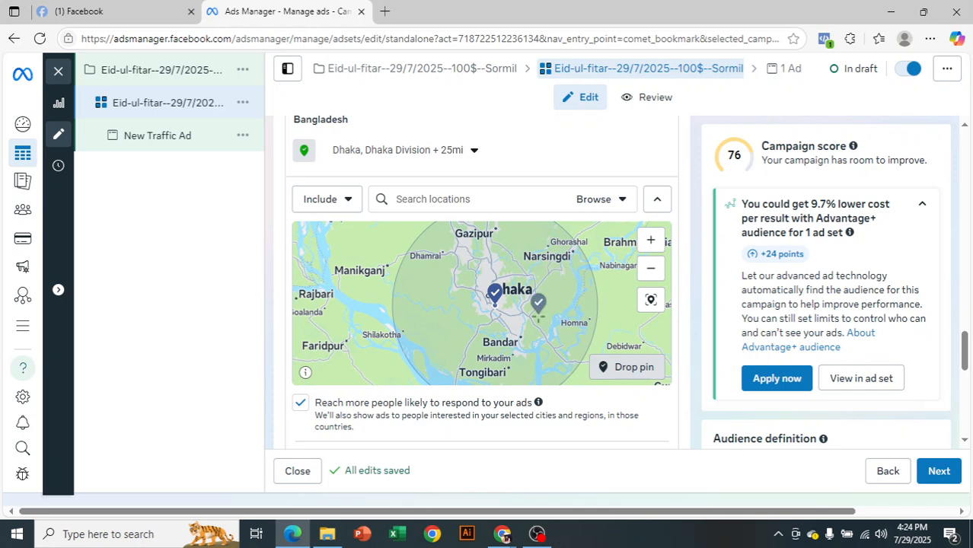
pyautogui.scroll(4, 539, 304)
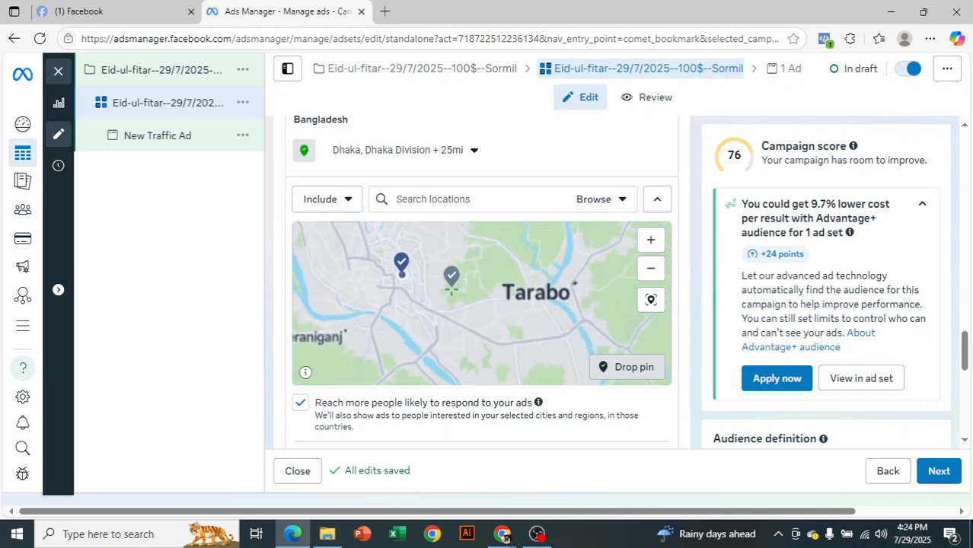
pyautogui.scroll(2, 428, 278)
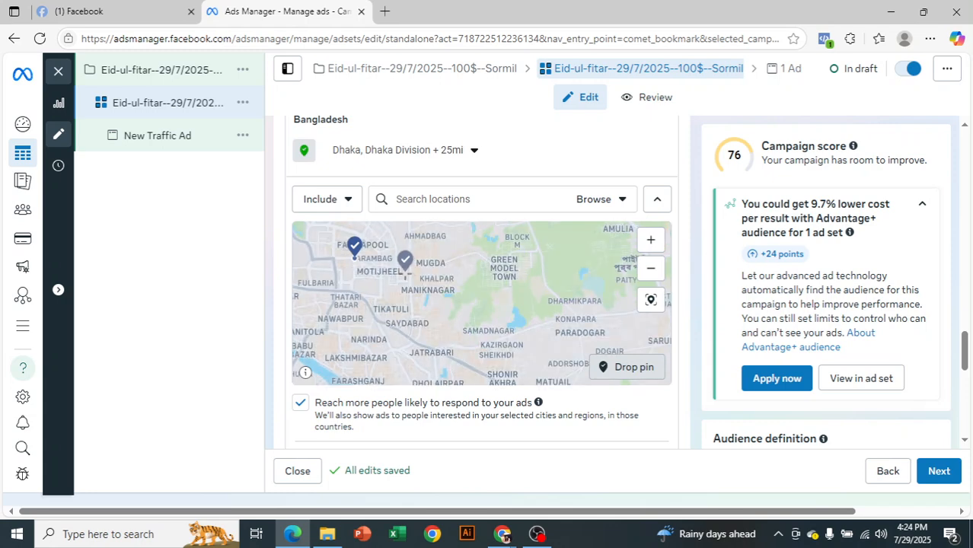
pyautogui.scroll(3, 450, 320)
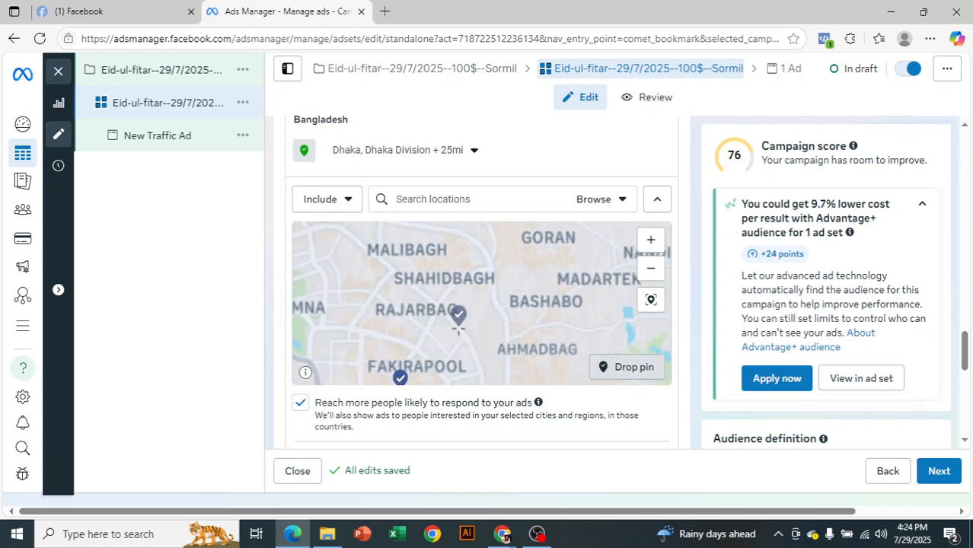
pyautogui.moveTo(487, 316); pyautogui.dragTo(532, 382)
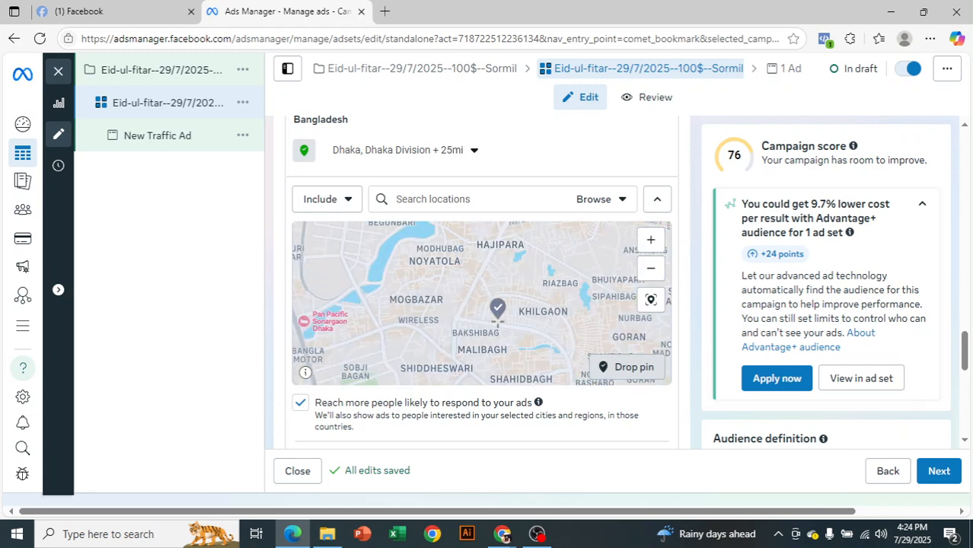
pyautogui.moveTo(462, 265); pyautogui.dragTo(528, 369)
pyautogui.moveTo(432, 323); pyautogui.dragTo(570, 293)
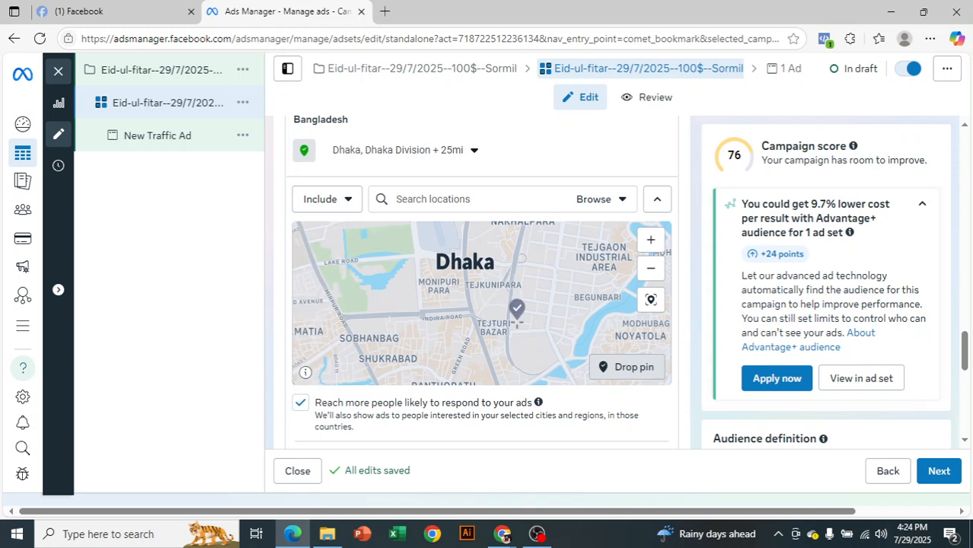
pyautogui.moveTo(517, 320); pyautogui.dragTo(524, 299)
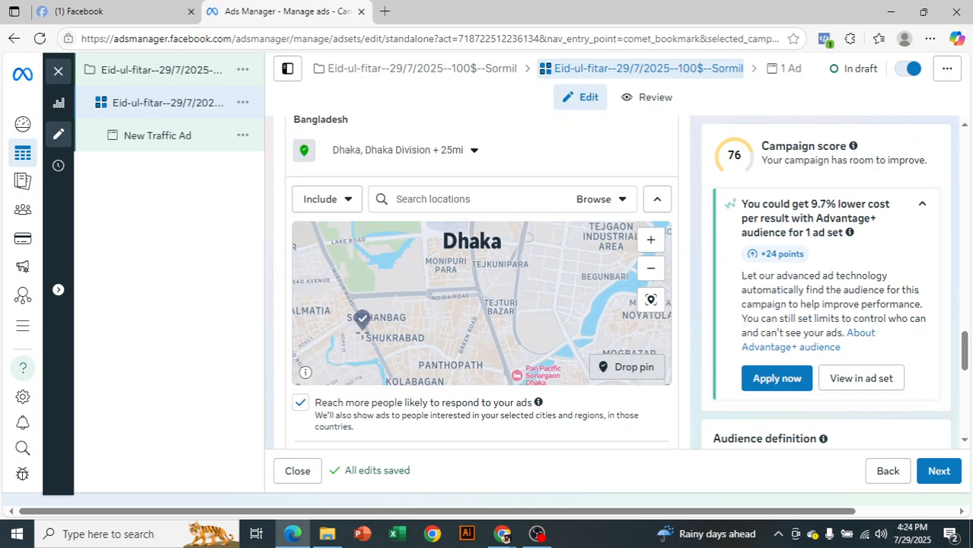
pyautogui.scroll(4, 564, 348)
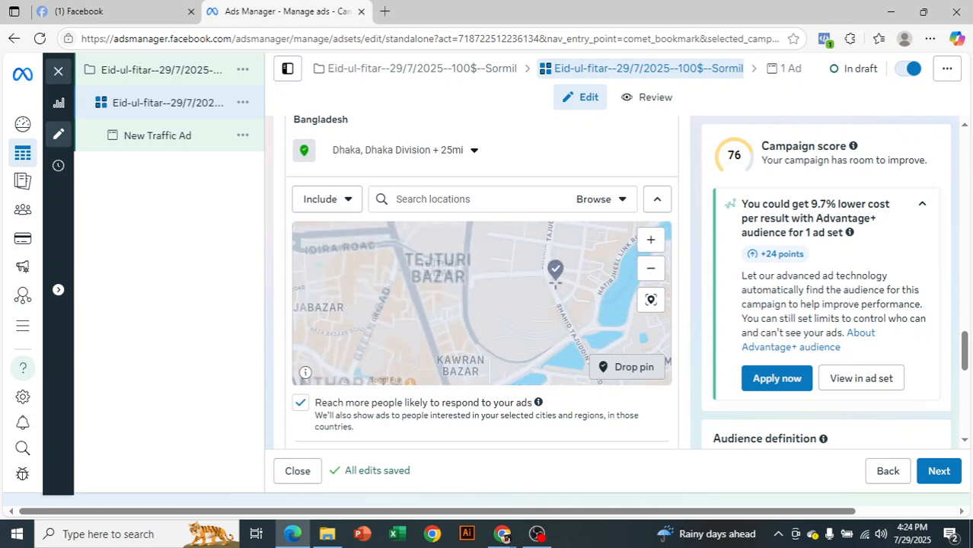
pyautogui.scroll(-2, 496, 282)
pyautogui.scroll(4, 426, 282)
pyautogui.scroll(-2, 416, 283)
pyautogui.scroll(4, 437, 282)
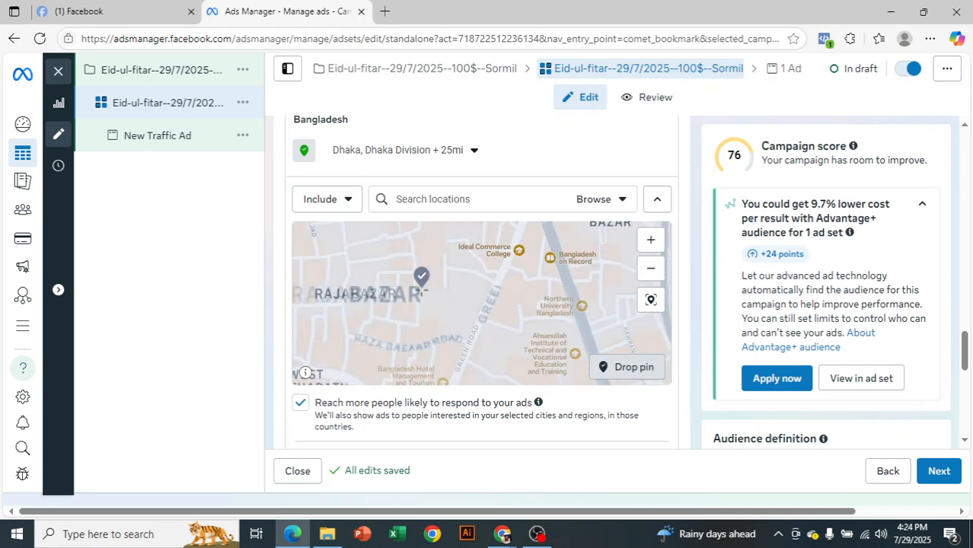
pyautogui.scroll(-2, 464, 283)
pyautogui.moveTo(463, 293); pyautogui.dragTo(503, 350)
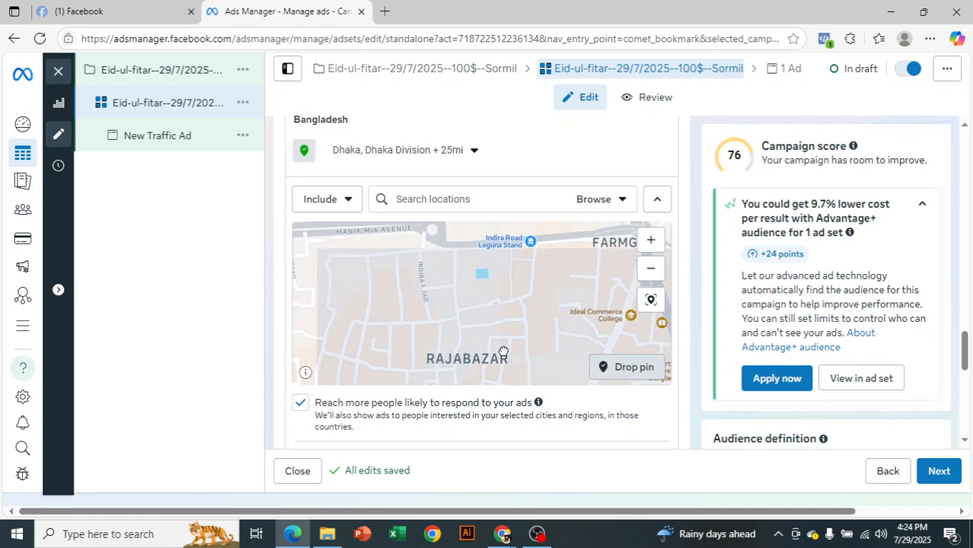
pyautogui.scroll(-2, 507, 305)
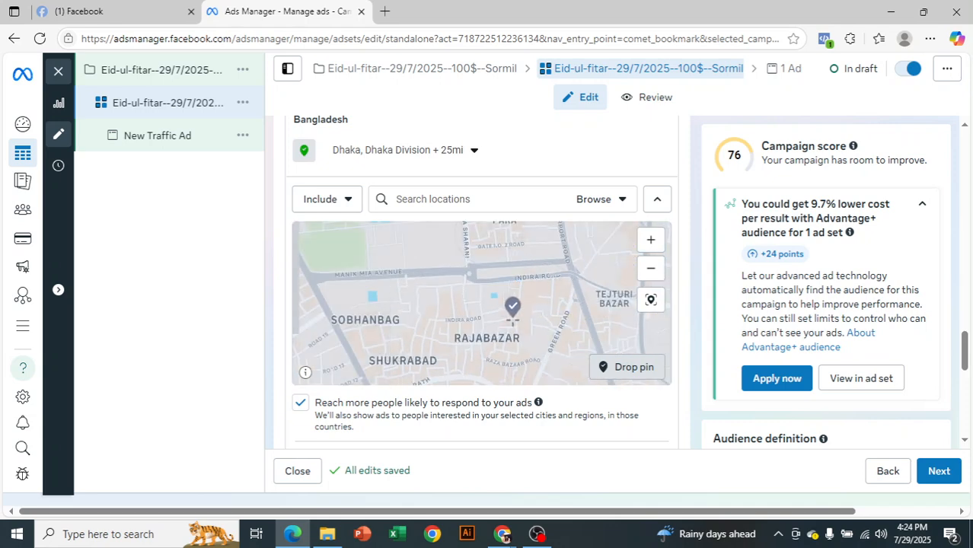
pyautogui.scroll(-2, 539, 294)
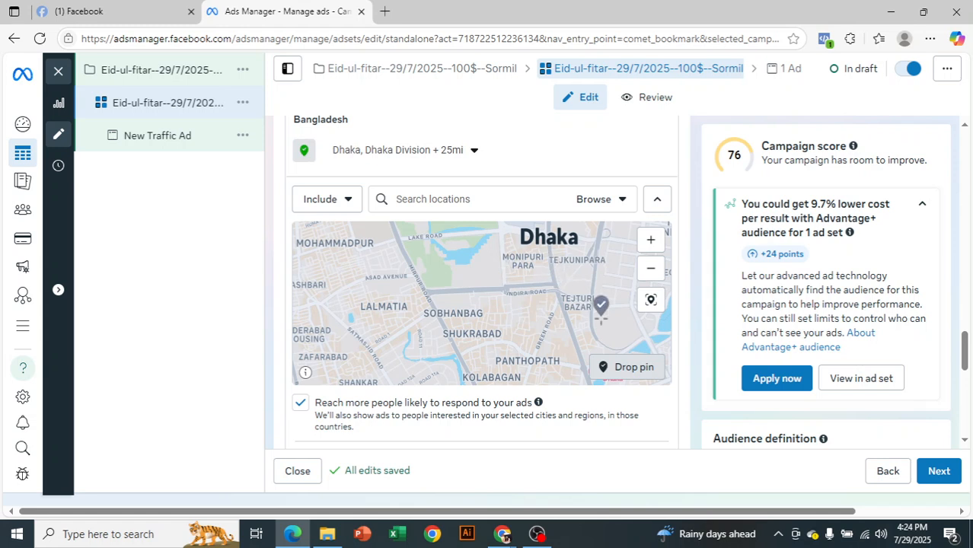
# - Drop a location pin at Kallyanpur on the audience map, replacing the Dhaka city location
pyautogui.moveTo(574, 277); pyautogui.dragTo(528, 373)
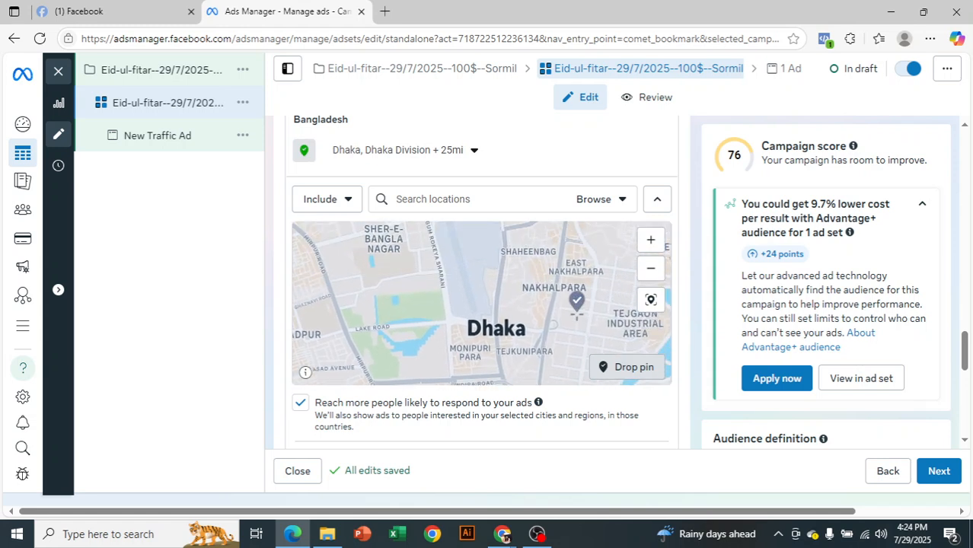
pyautogui.moveTo(578, 298); pyautogui.dragTo(559, 338)
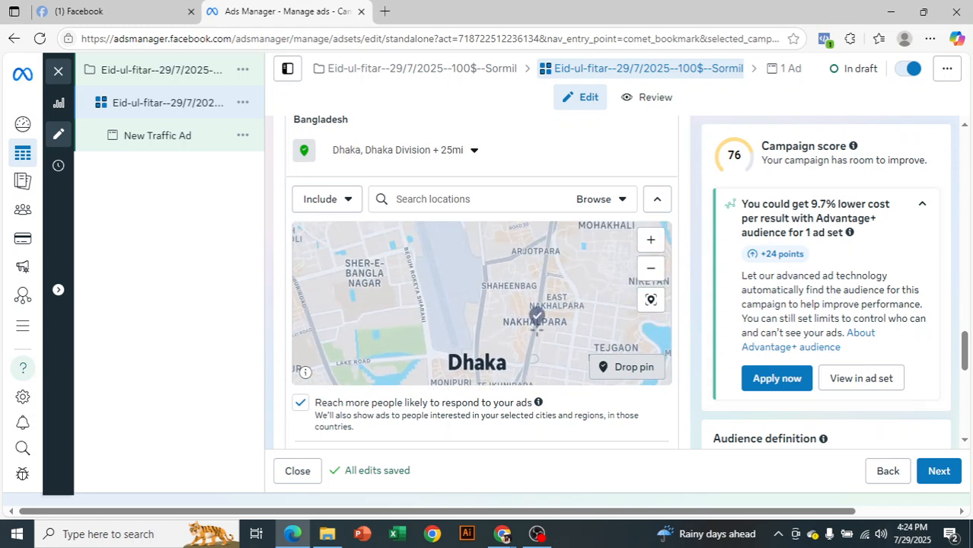
pyautogui.moveTo(455, 304); pyautogui.dragTo(543, 356)
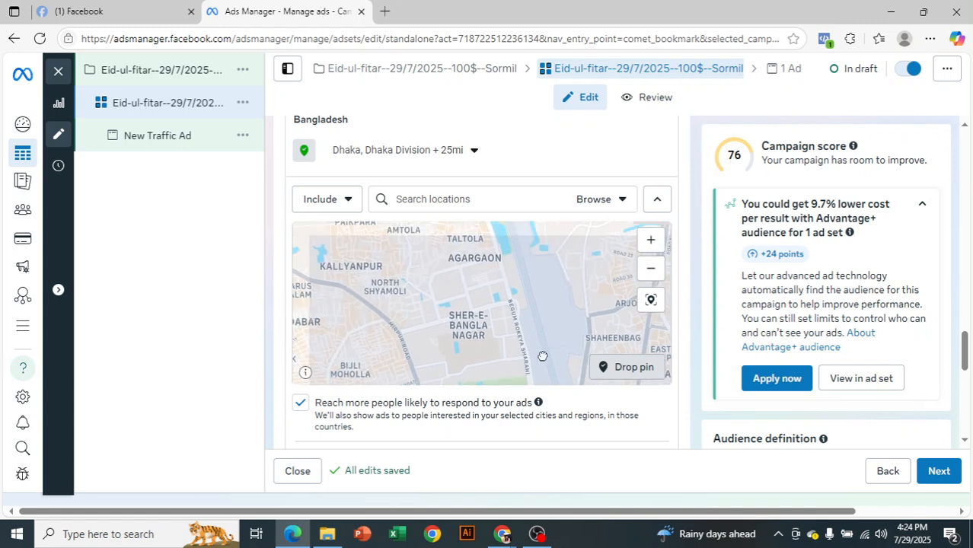
pyautogui.moveTo(432, 294); pyautogui.dragTo(552, 357)
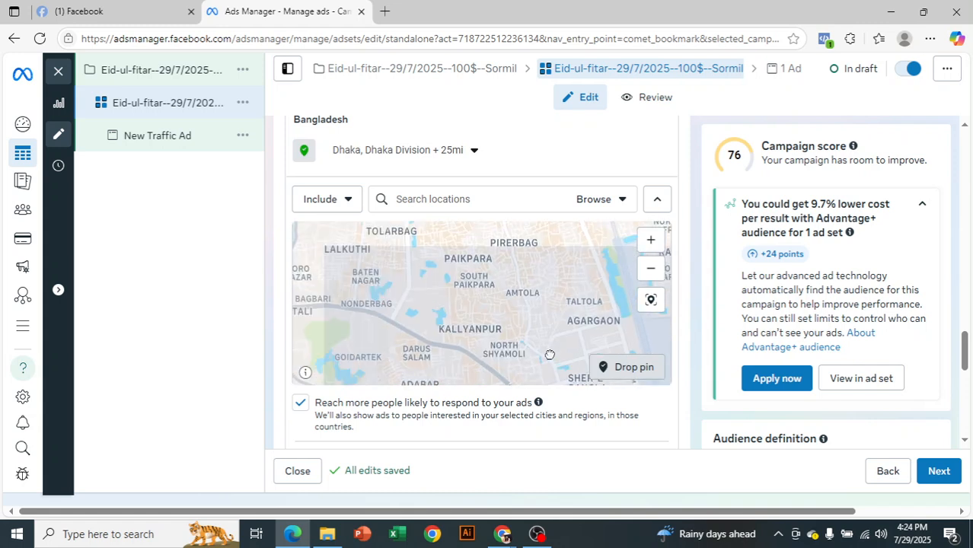
pyautogui.click(626, 367)
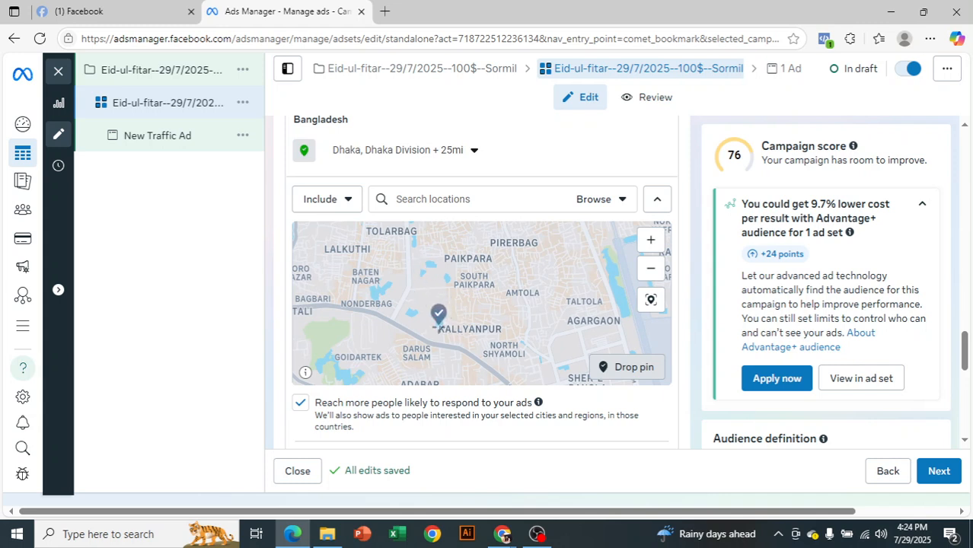
pyautogui.click(442, 329)
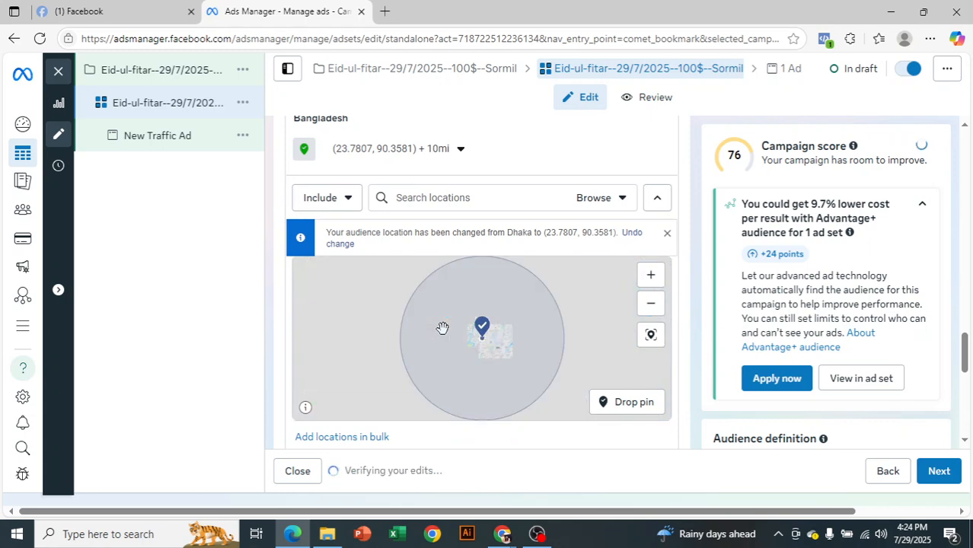
# - Check the area covered around the dropped Kallyanpur pin on the audience map
pyautogui.scroll(1, 714, 221)
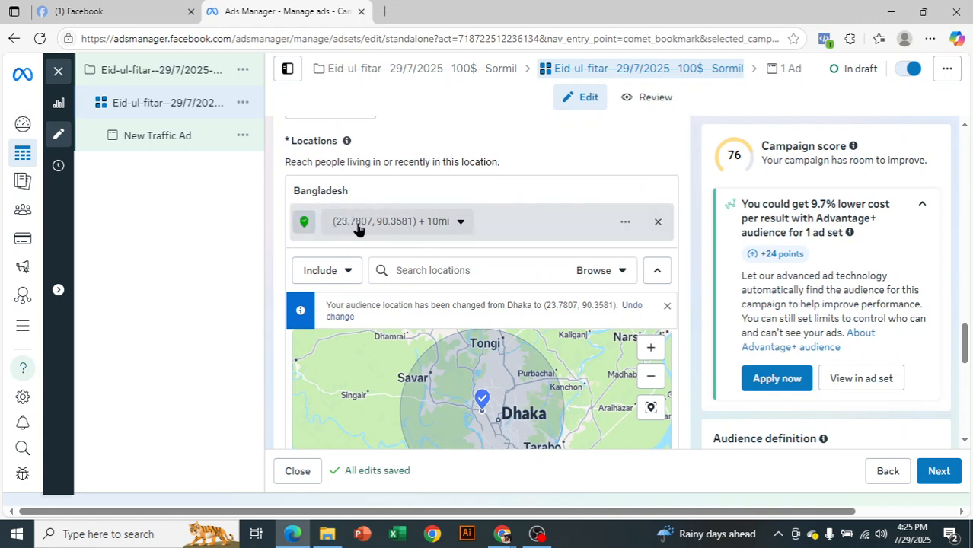
pyautogui.scroll(-1, 723, 263)
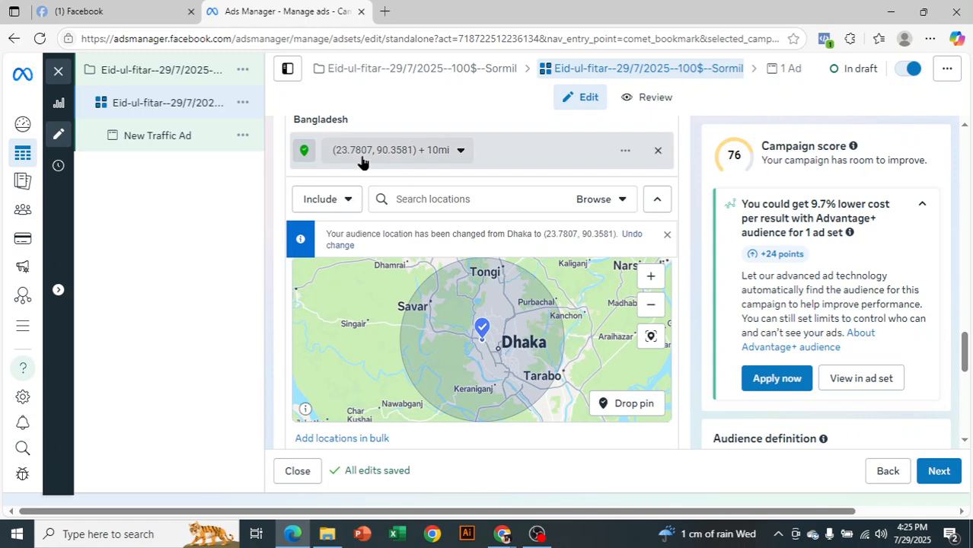
pyautogui.scroll(2, 487, 341)
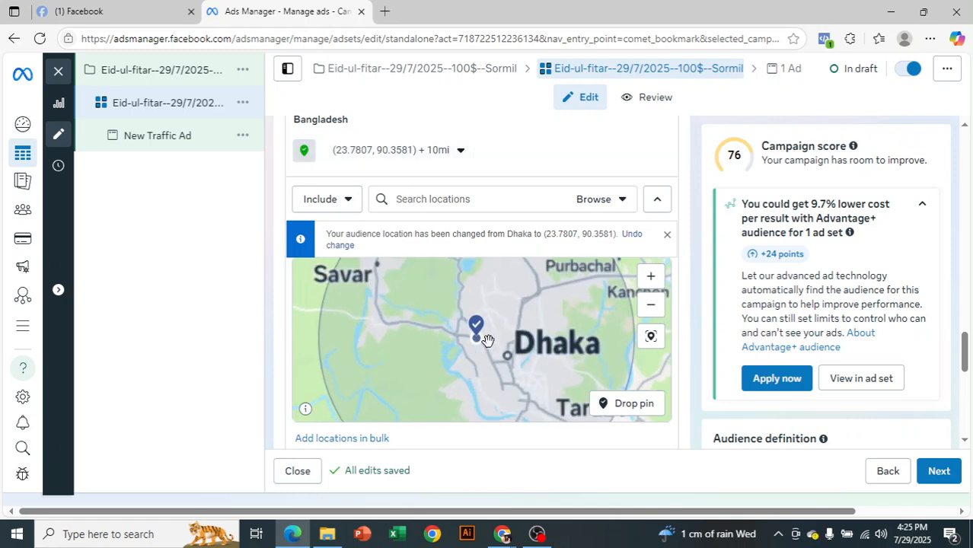
pyautogui.scroll(1, 502, 341)
pyautogui.scroll(1, 499, 342)
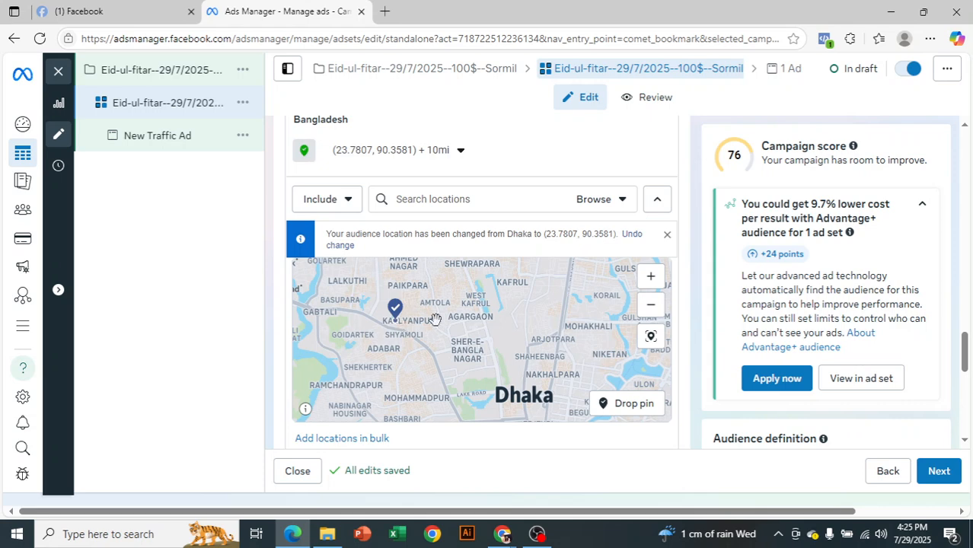
pyautogui.scroll(-1, 489, 333)
pyautogui.scroll(-2, 488, 332)
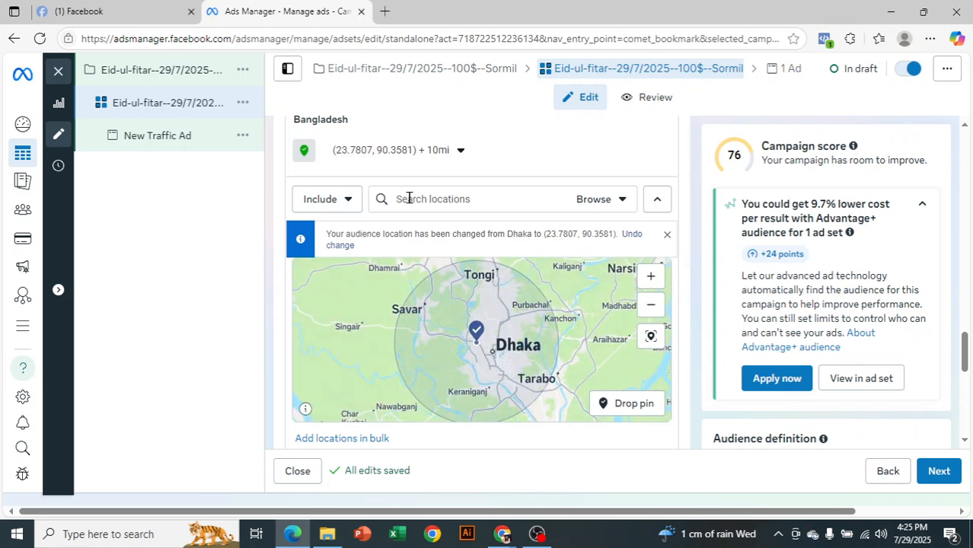
# - Set the radius of the pinned Kallyanpur location to 1 mi and check its coverage on the map
pyautogui.click(459, 150)
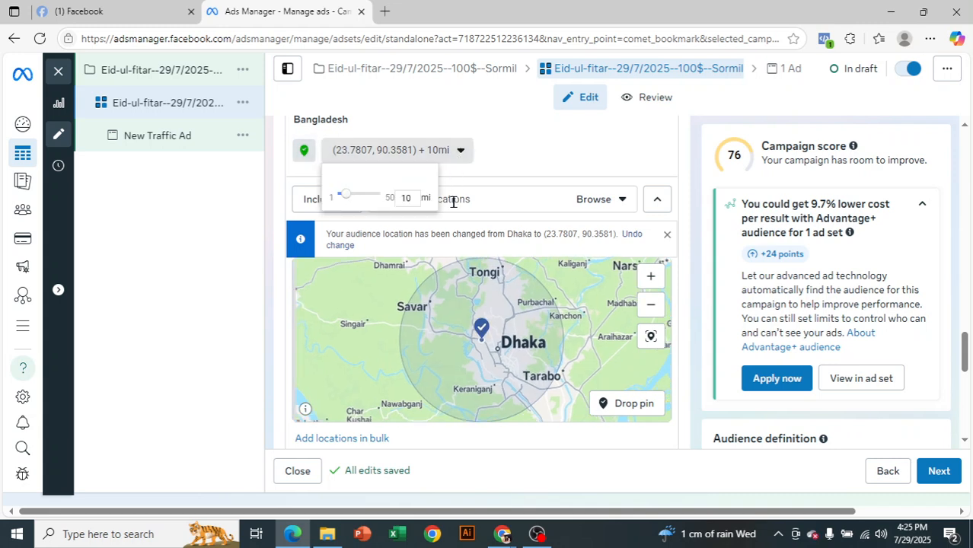
pyautogui.doubleClick(404, 199)
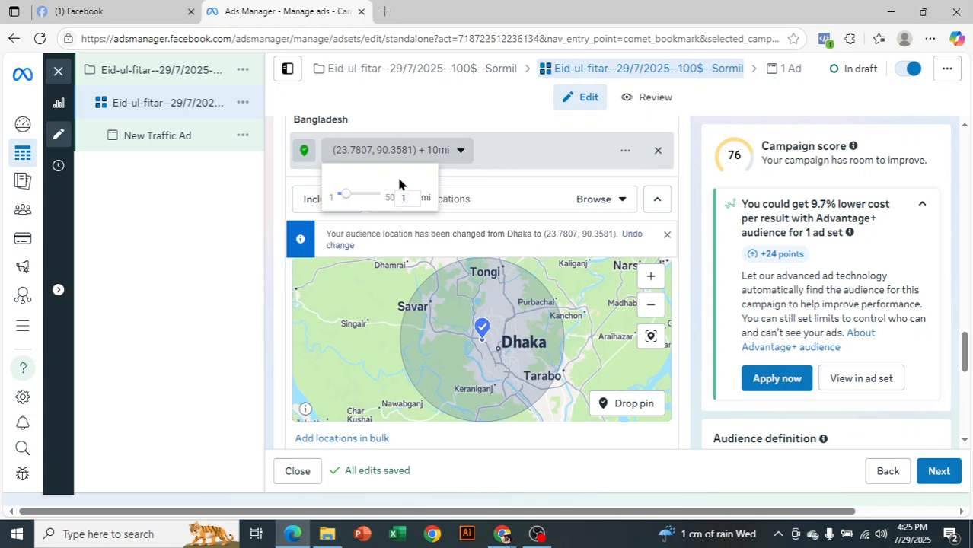
pyautogui.click(320, 330)
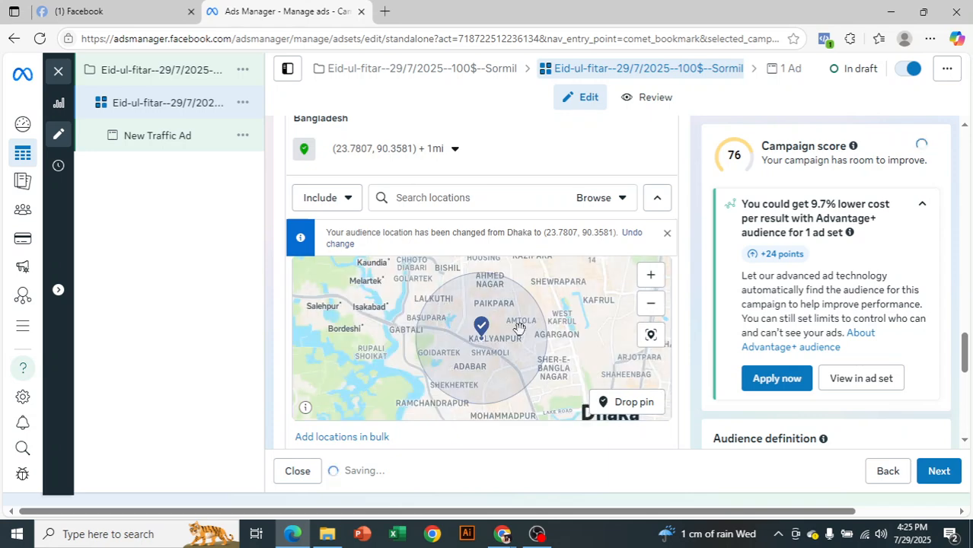
pyautogui.scroll(1, 457, 349)
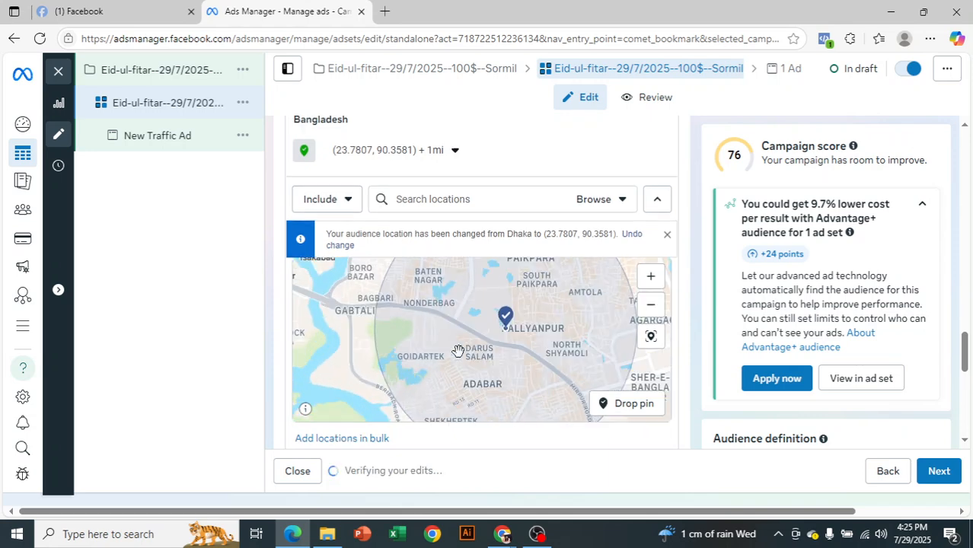
pyautogui.scroll(-2, 457, 350)
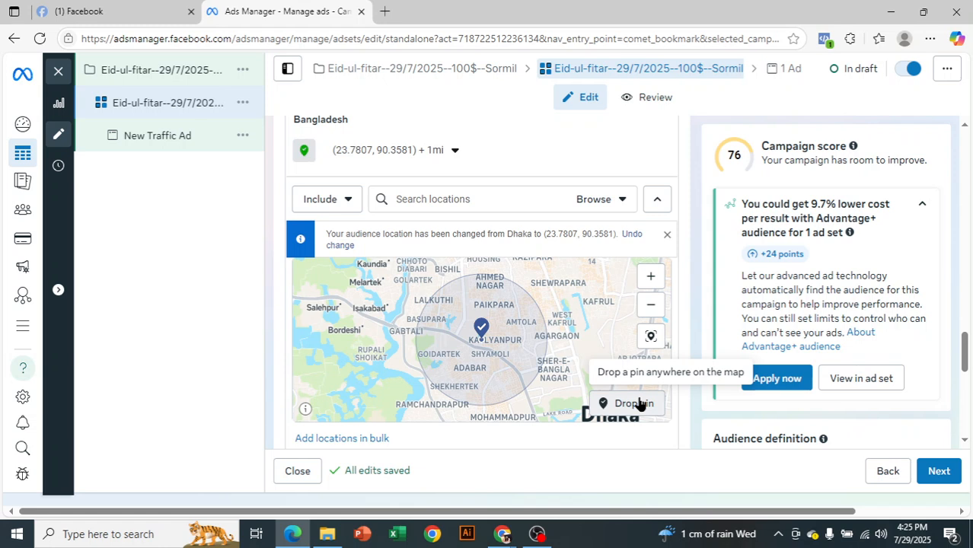
# - Check the Include and Exclude choices, then search locations for dhaka and include the city Dhaka, Dhaka Division, Bangladesh
pyautogui.click(344, 204)
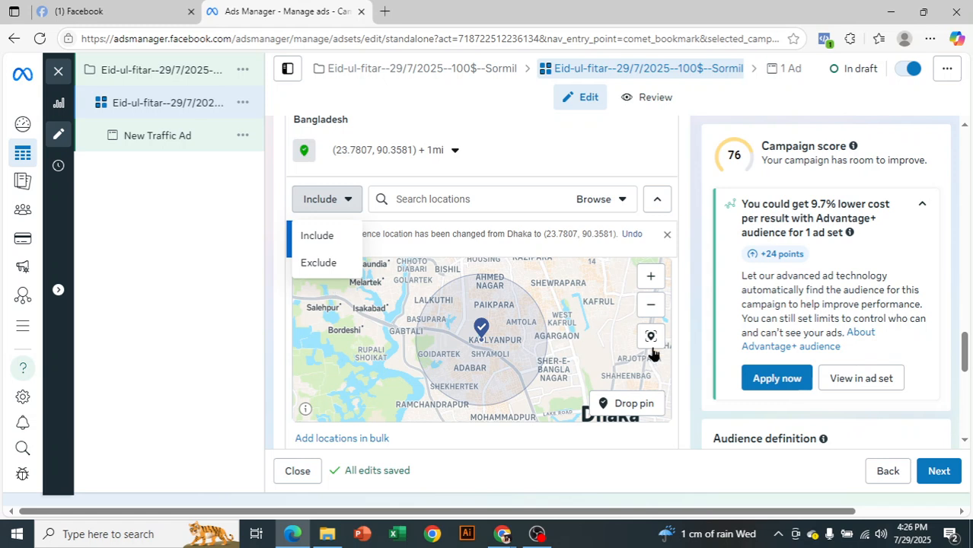
pyautogui.click(701, 435)
pyautogui.scroll(2, 594, 336)
pyautogui.click(459, 273)
pyautogui.write('dhaka')
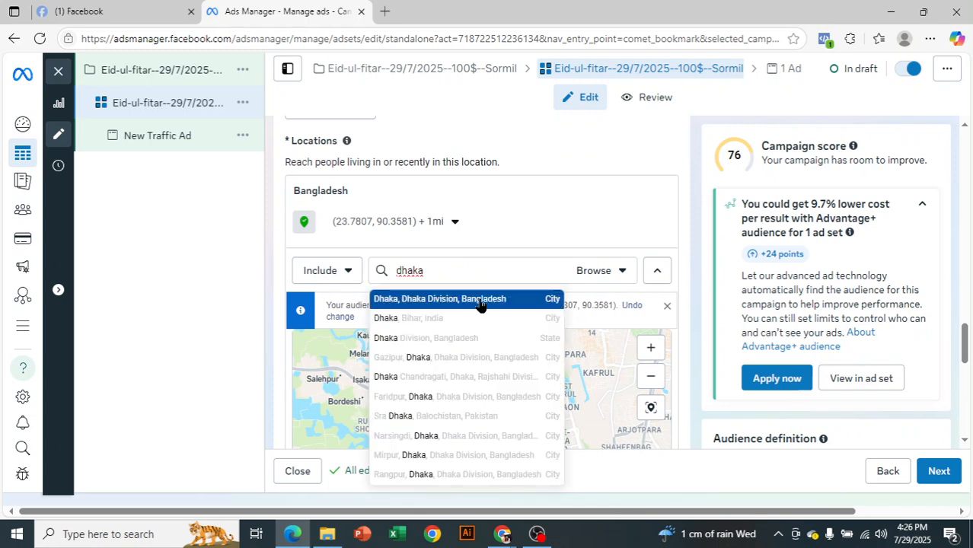
pyautogui.click(479, 299)
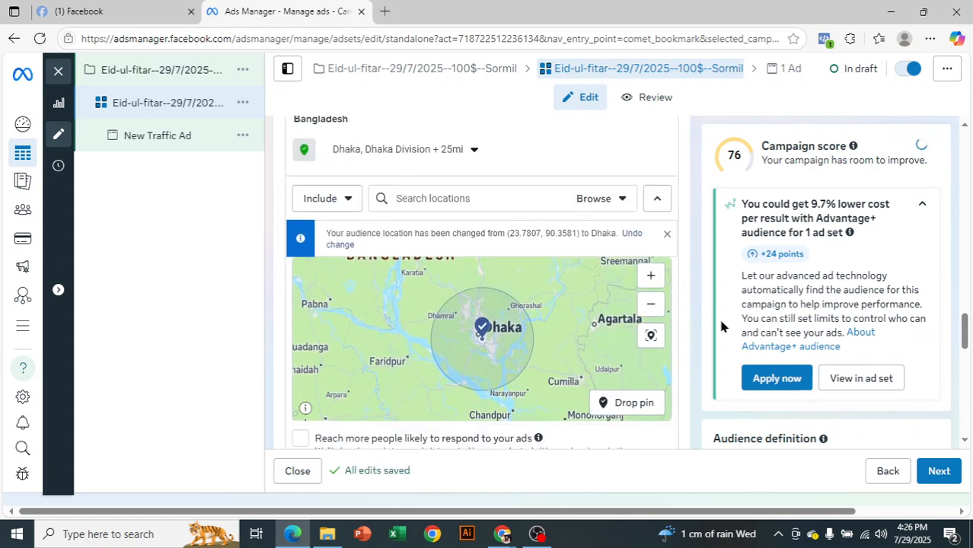
# - Drop a location pin at Tongi, north of Dhaka, on the audience map
pyautogui.scroll(1, 475, 344)
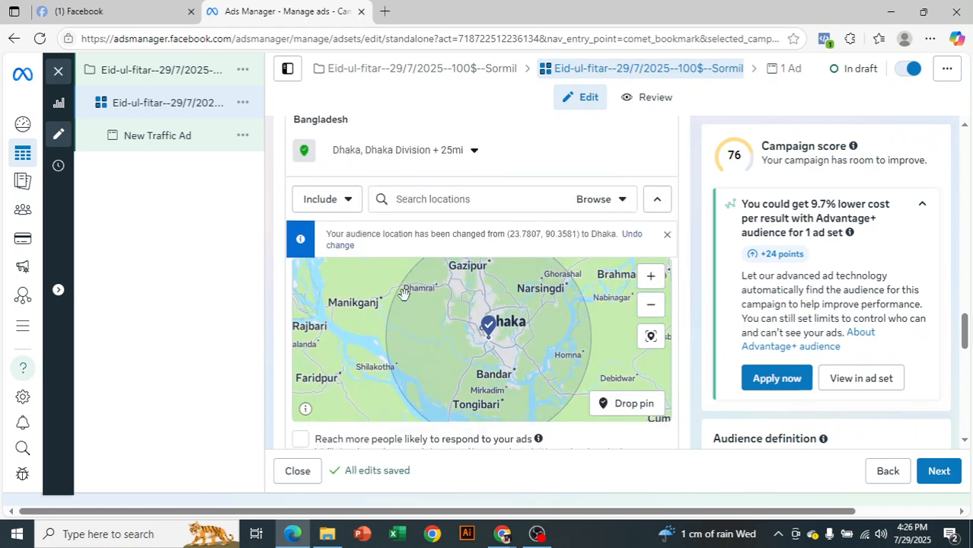
pyautogui.scroll(1, 502, 381)
pyautogui.scroll(-1, 502, 381)
pyautogui.moveTo(538, 298); pyautogui.dragTo(575, 348)
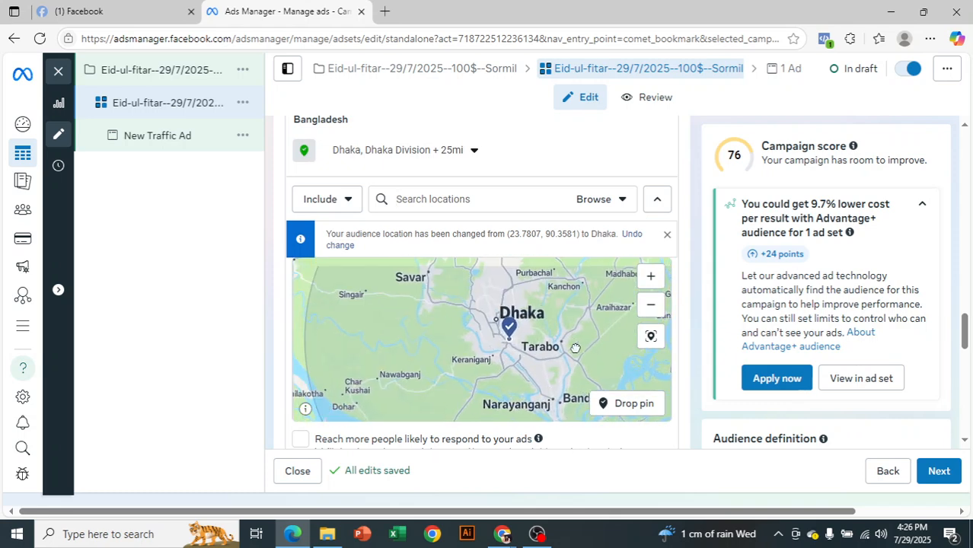
pyautogui.moveTo(543, 312); pyautogui.dragTo(461, 406)
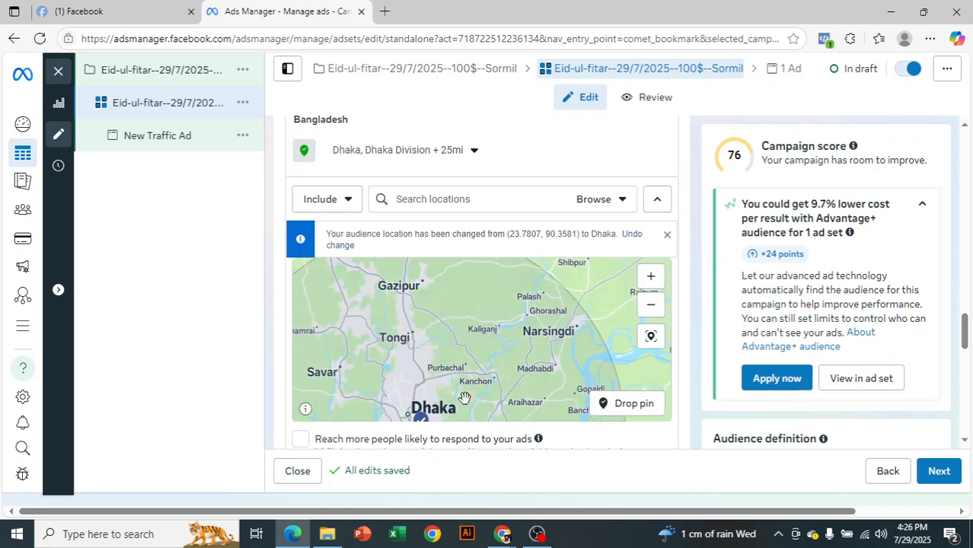
pyautogui.moveTo(496, 344); pyautogui.dragTo(535, 350)
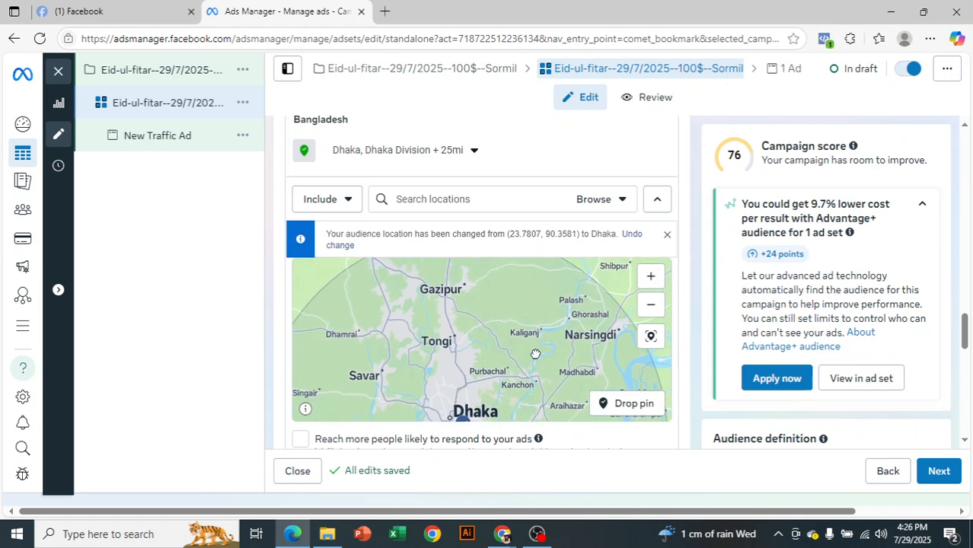
pyautogui.click(623, 405)
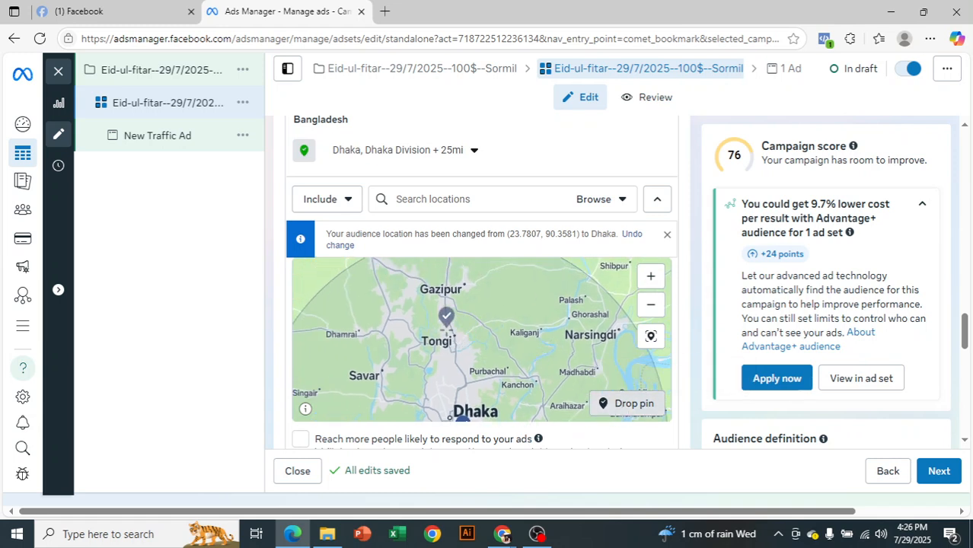
pyautogui.scroll(2, 444, 339)
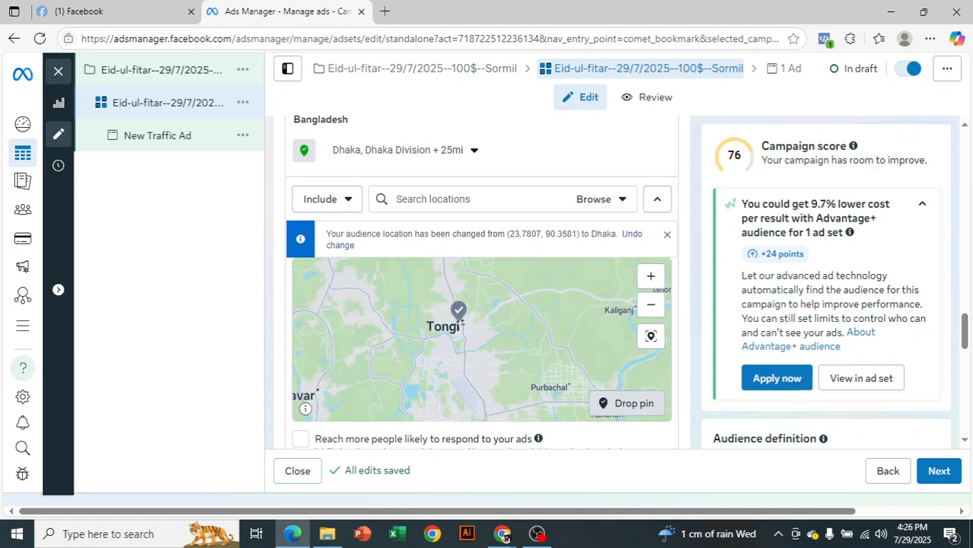
pyautogui.scroll(1, 463, 319)
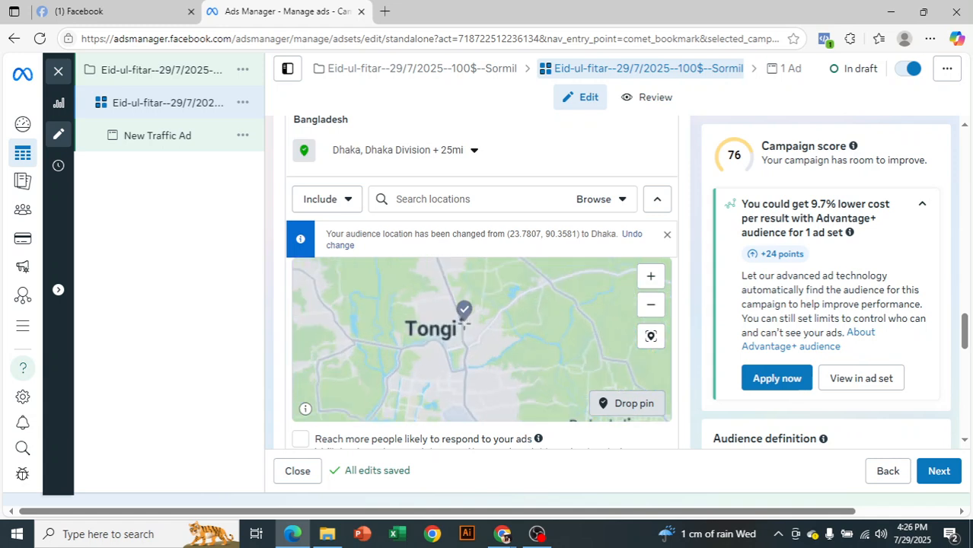
pyautogui.scroll(-3, 457, 323)
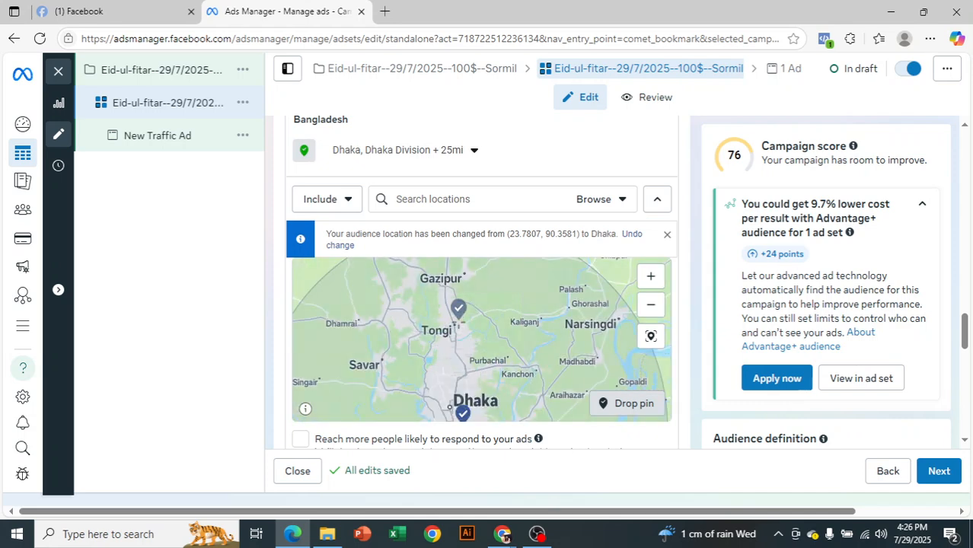
pyautogui.scroll(2, 459, 323)
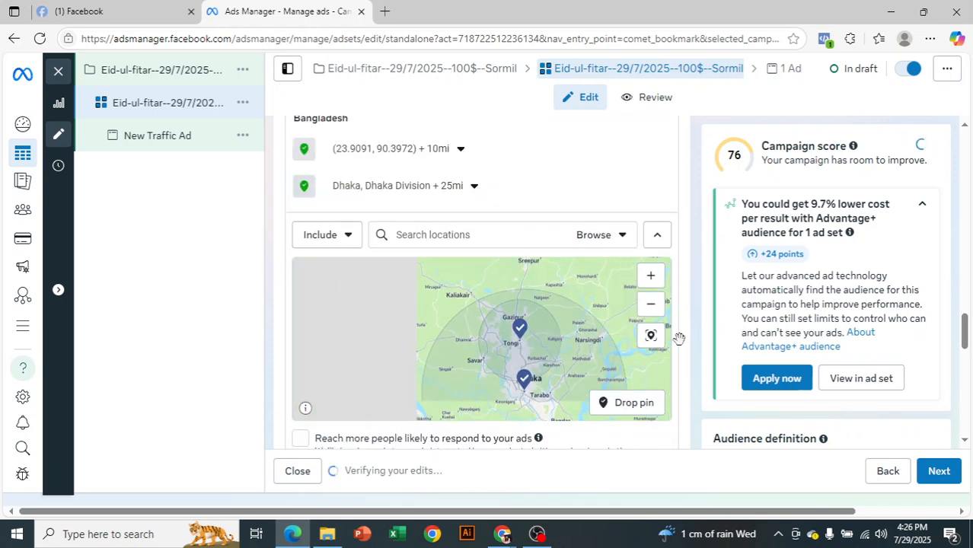
# - Exclude the pinned Tongi location from the audience and set the location search mode to Exclude
pyautogui.scroll(1, 680, 334)
pyautogui.moveTo(404, 224)
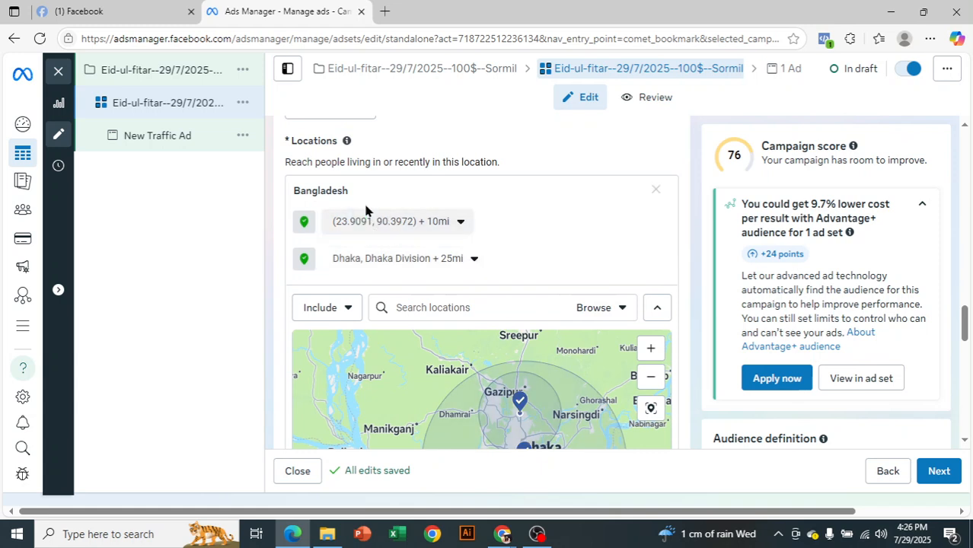
pyautogui.click(622, 227)
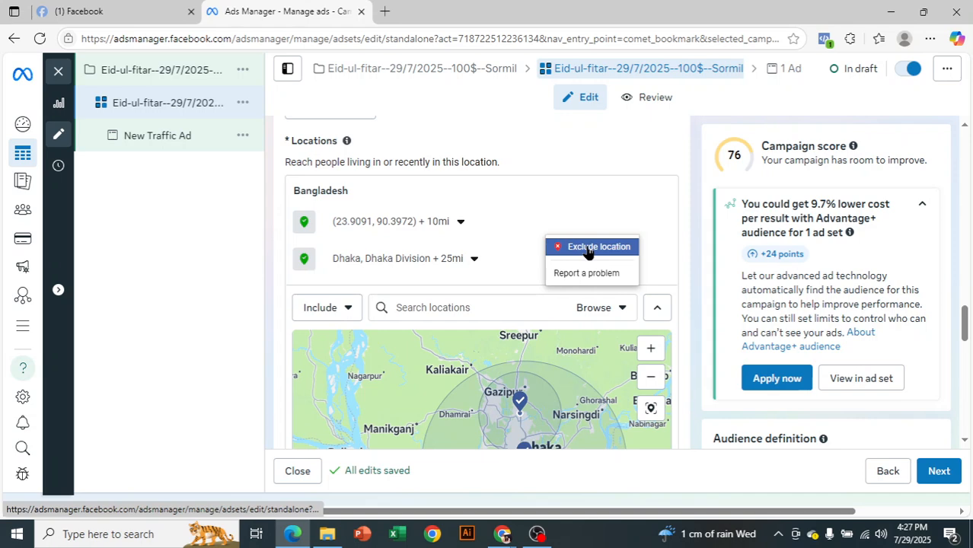
pyautogui.click(588, 248)
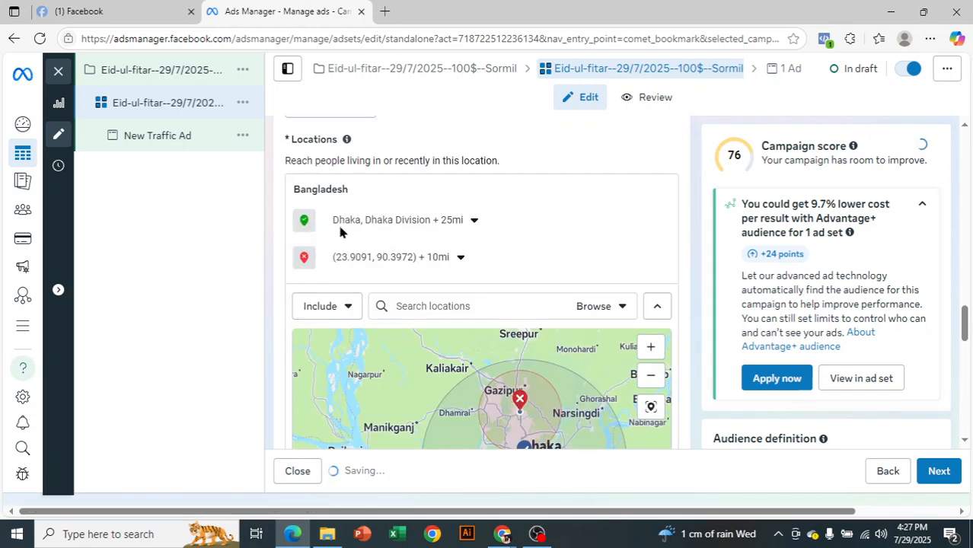
pyautogui.click(344, 307)
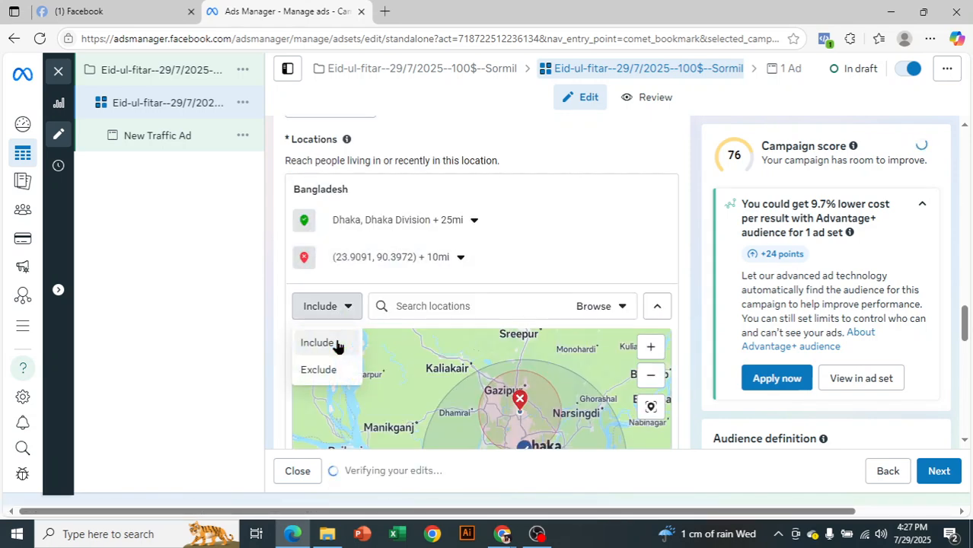
pyautogui.click(330, 371)
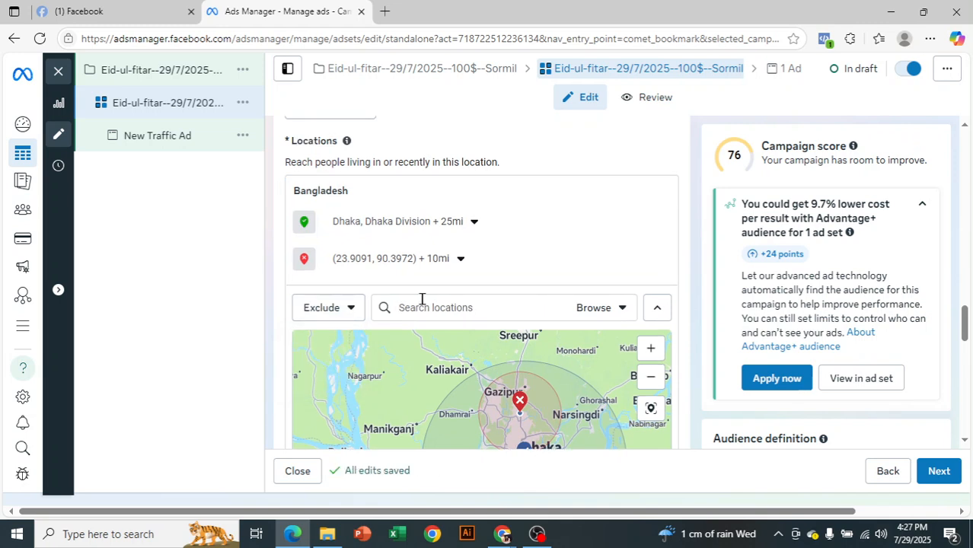
# - Examine the excluded Tongi area against the included Dhaka radius on the audience map
pyautogui.scroll(-1, 694, 385)
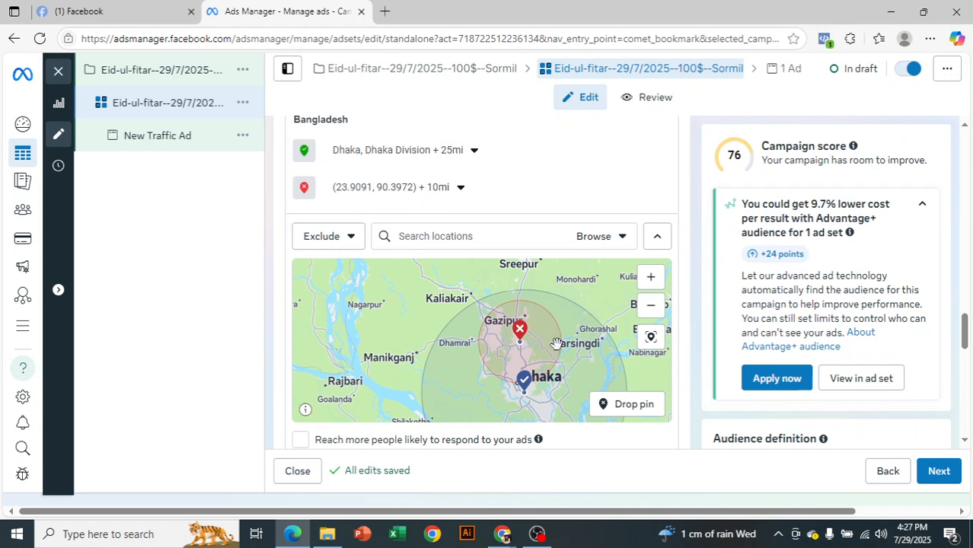
pyautogui.moveTo(557, 344); pyautogui.dragTo(524, 319)
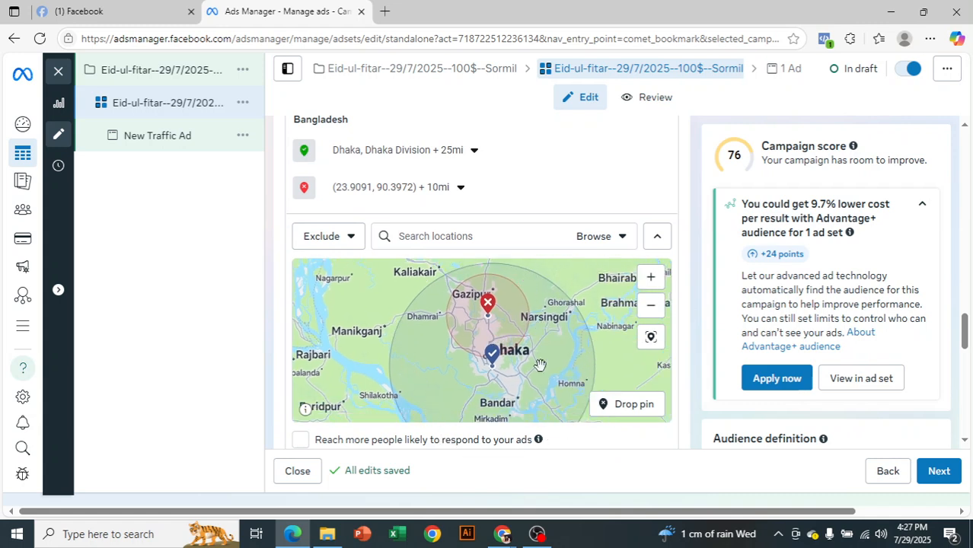
pyautogui.scroll(3, 540, 365)
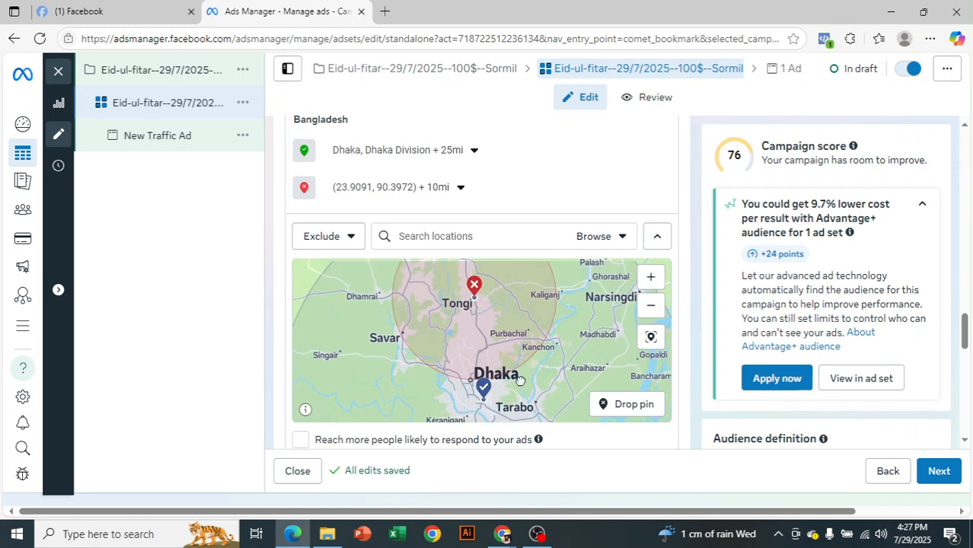
pyautogui.moveTo(522, 321); pyautogui.dragTo(533, 384)
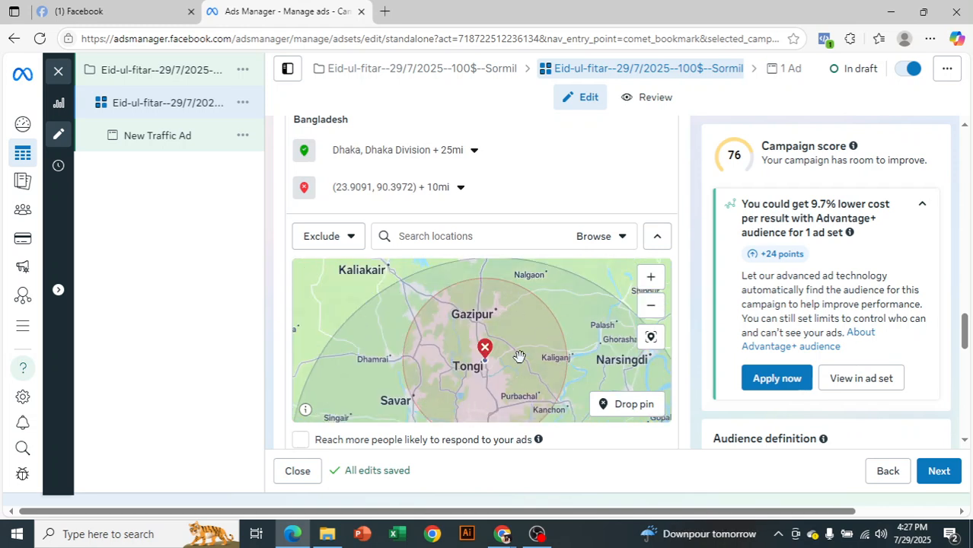
pyautogui.scroll(-2, 541, 360)
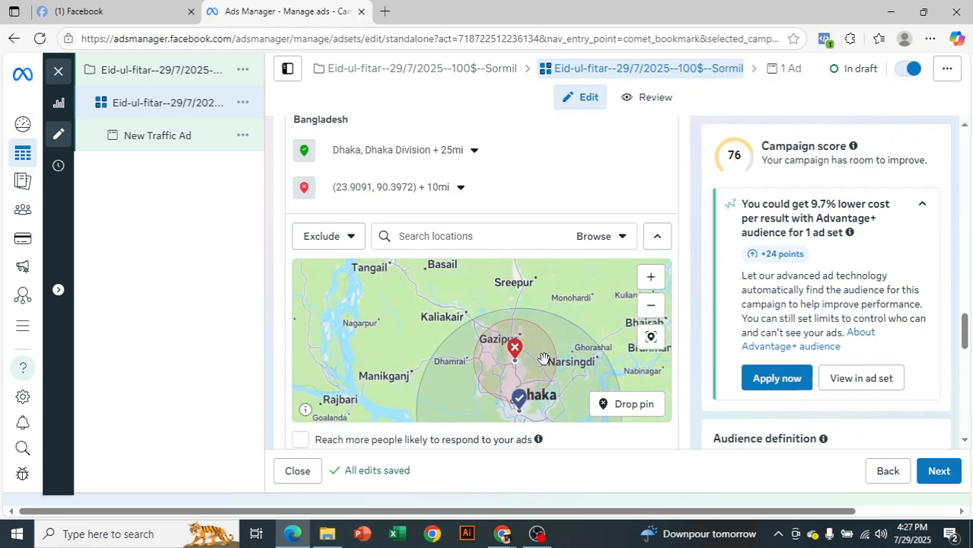
pyautogui.scroll(-2, 544, 362)
pyautogui.scroll(2, 545, 373)
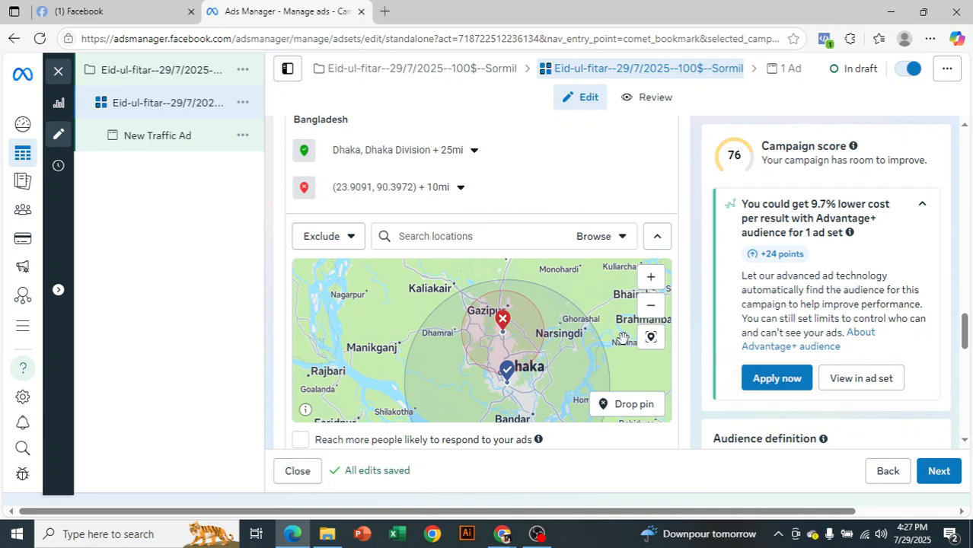
# - Review the age, gender, detailed targeting, language and placement settings along with the estimated daily reach and link clicks
pyautogui.scroll(-4, 698, 358)
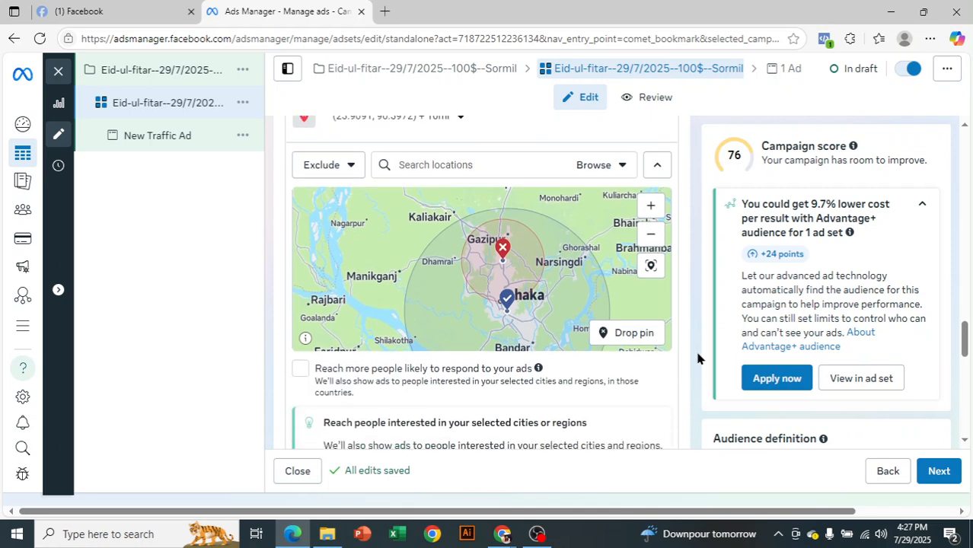
pyautogui.scroll(-2, 698, 358)
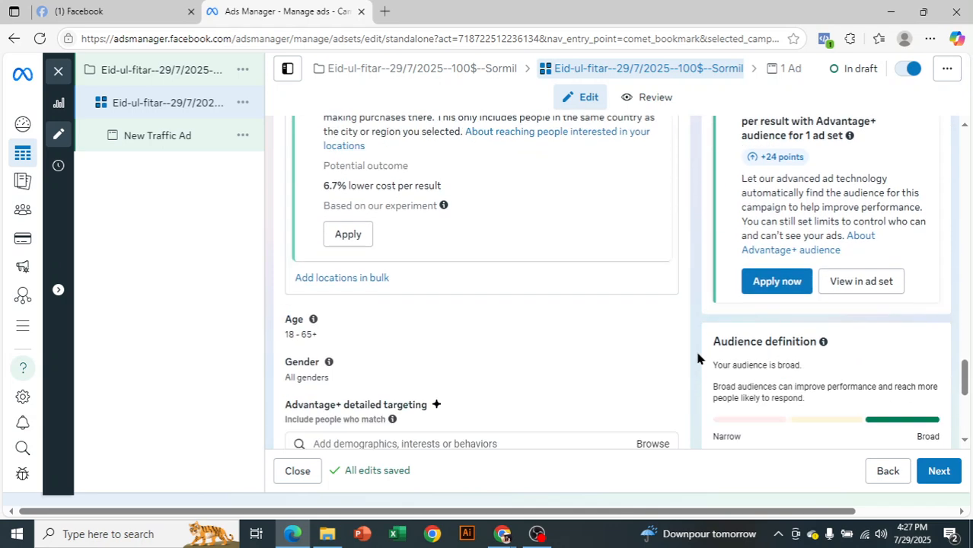
pyautogui.scroll(-1, 471, 412)
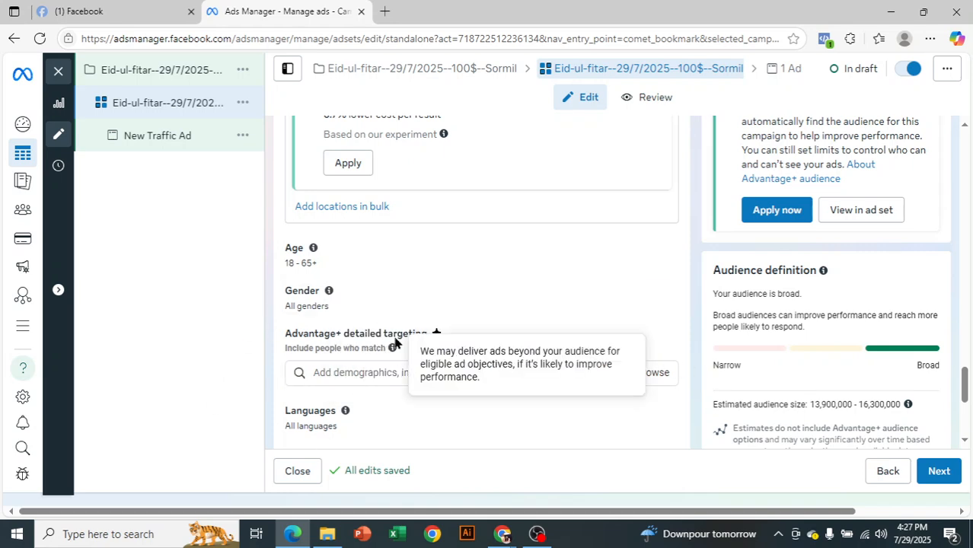
pyautogui.scroll(-1, 686, 369)
pyautogui.scroll(-3, 691, 375)
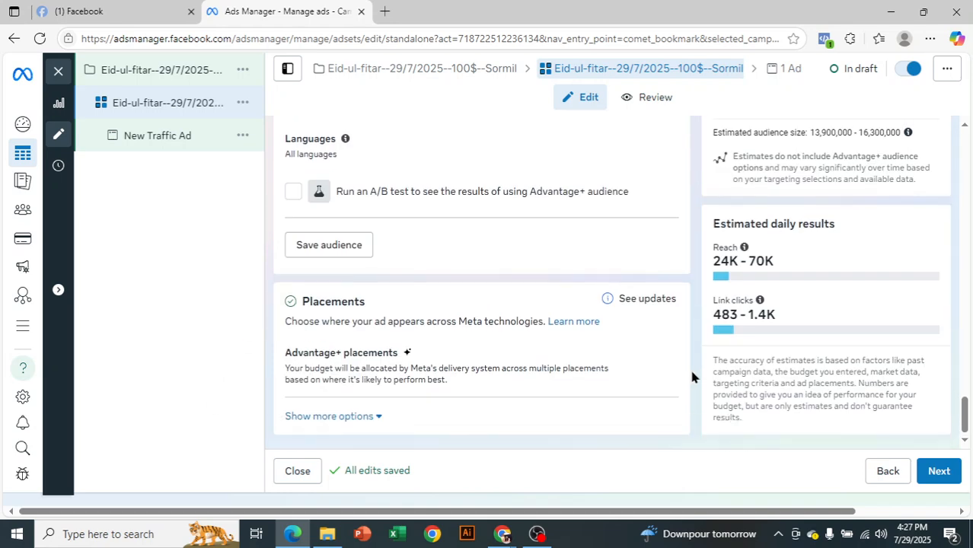
pyautogui.scroll(2, 688, 368)
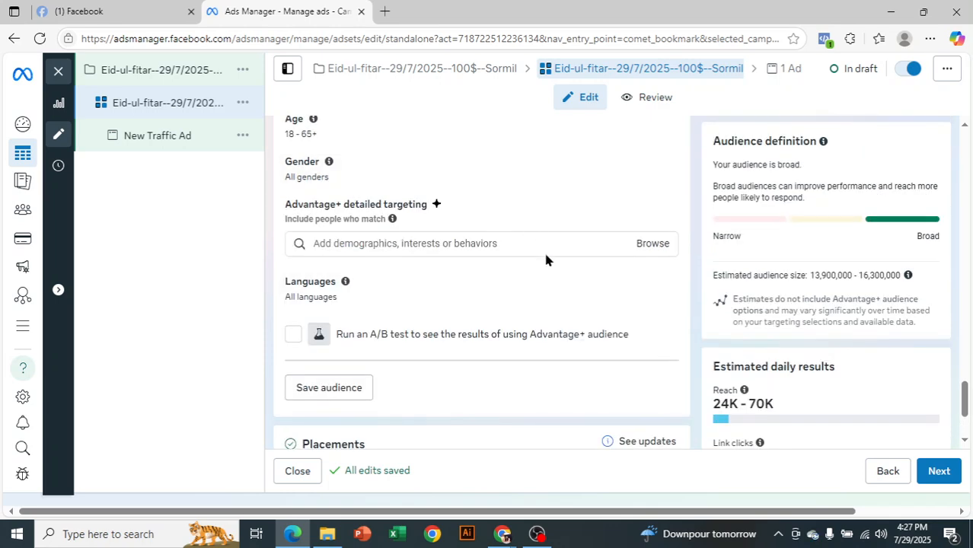
pyautogui.scroll(-1, 540, 248)
pyautogui.scroll(-1, 552, 271)
pyautogui.moveTo(713, 314); pyautogui.dragTo(781, 329)
pyautogui.click(764, 328)
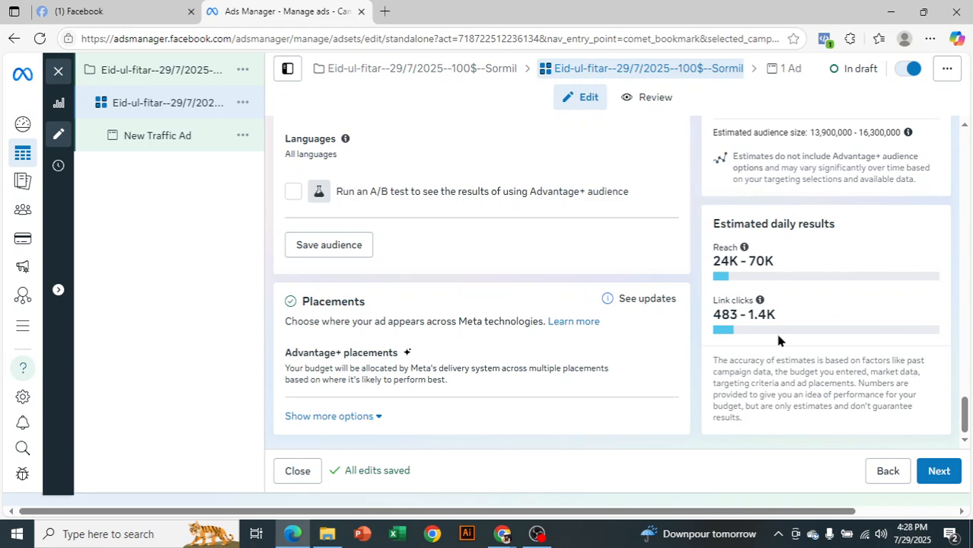
pyautogui.moveTo(756, 310)
# - Open the audience age range for editing and check the maximum age choices
pyautogui.scroll(3, 844, 358)
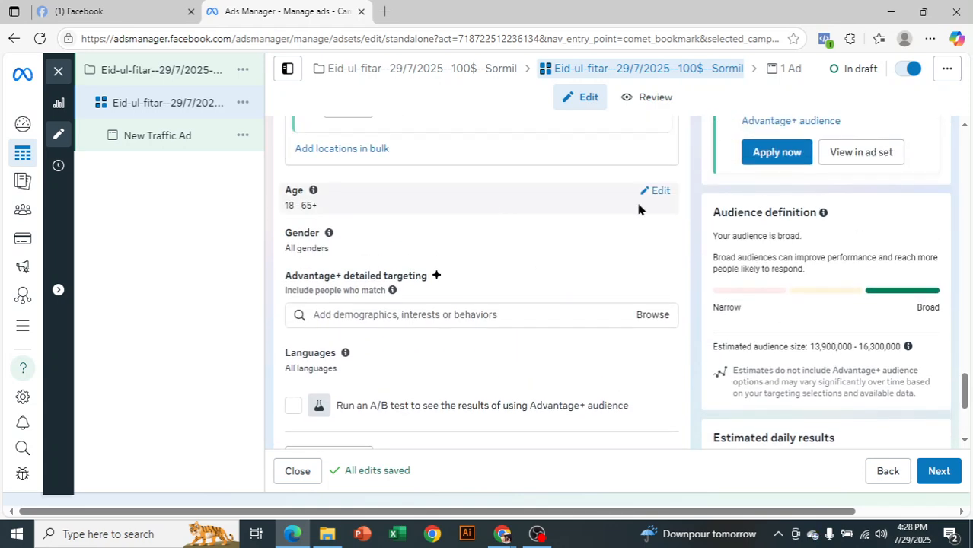
pyautogui.click(654, 193)
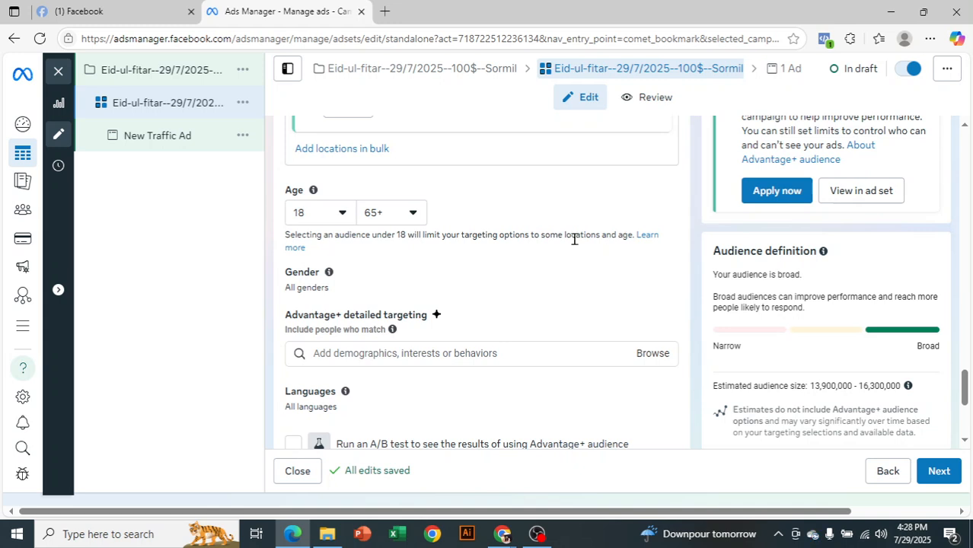
pyautogui.click(414, 217)
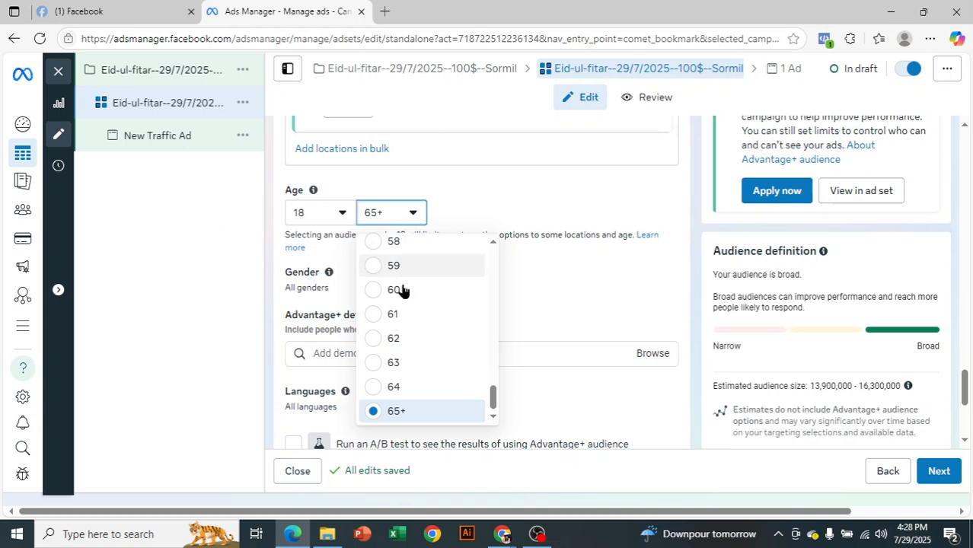
pyautogui.click(185, 313)
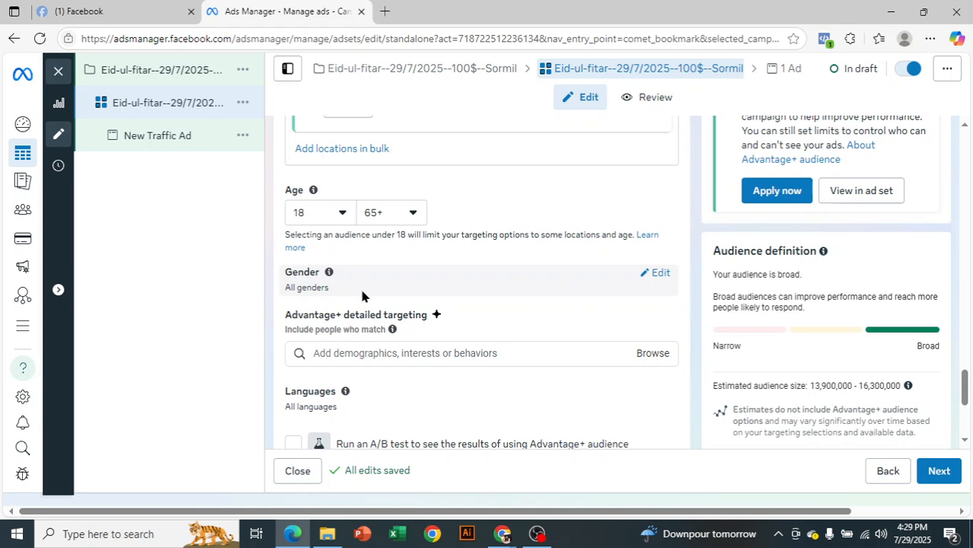
pyautogui.moveTo(313, 191)
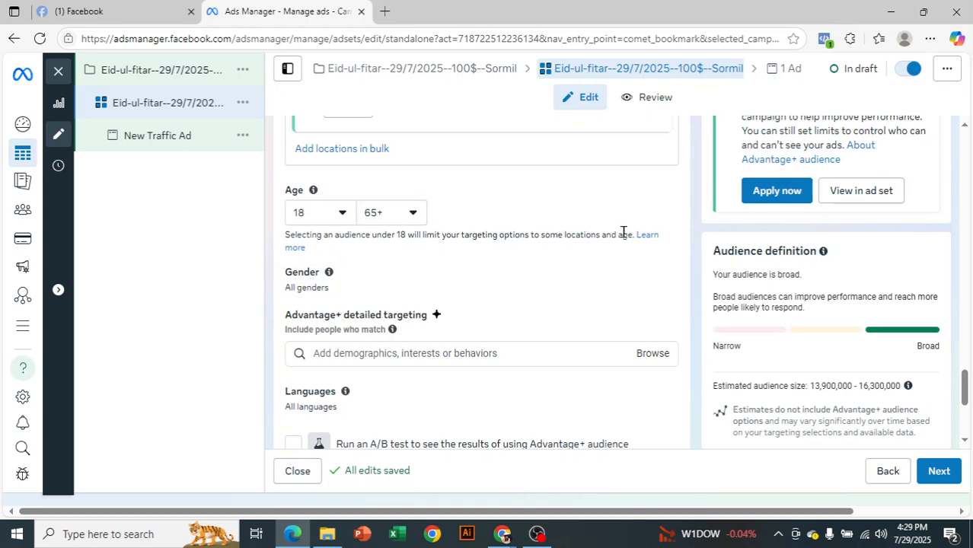
# - Edit the ad set's placements and select Manual placements instead of Advantage+ placements
pyautogui.scroll(-2, 701, 268)
pyautogui.scroll(-2, 685, 271)
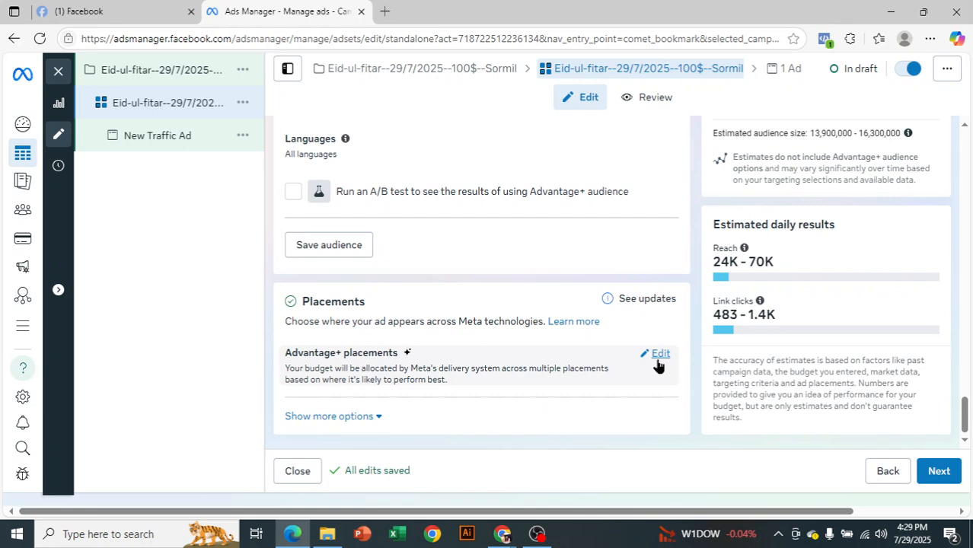
pyautogui.click(654, 354)
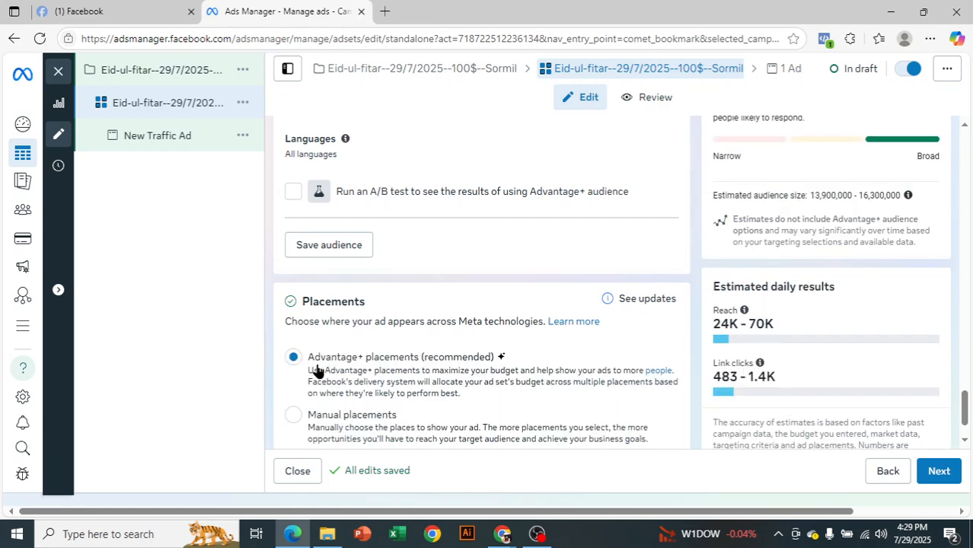
pyautogui.scroll(-1, 389, 358)
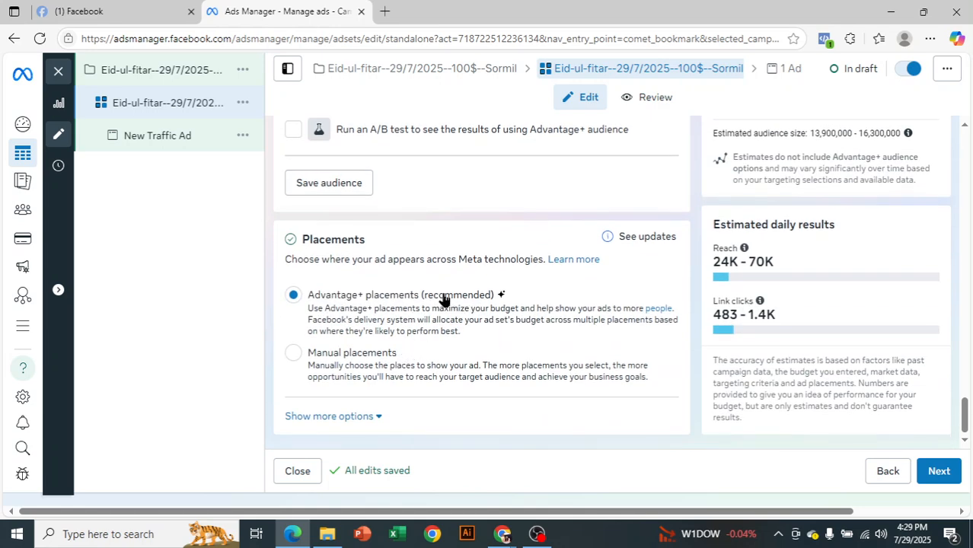
pyautogui.click(294, 353)
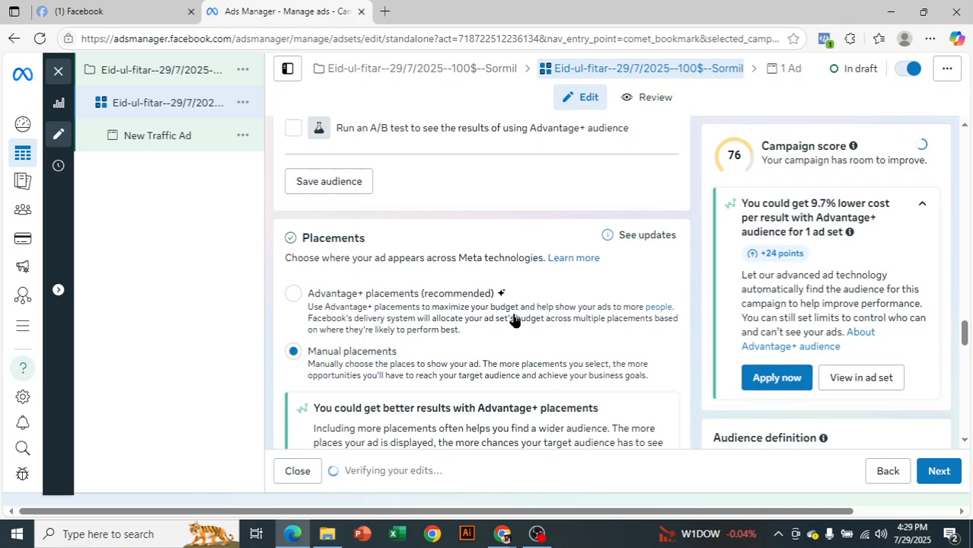
# - Remove Instagram and Audience Network from the ad set's manual placement platforms
pyautogui.scroll(-1, 522, 308)
pyautogui.scroll(-3, 522, 308)
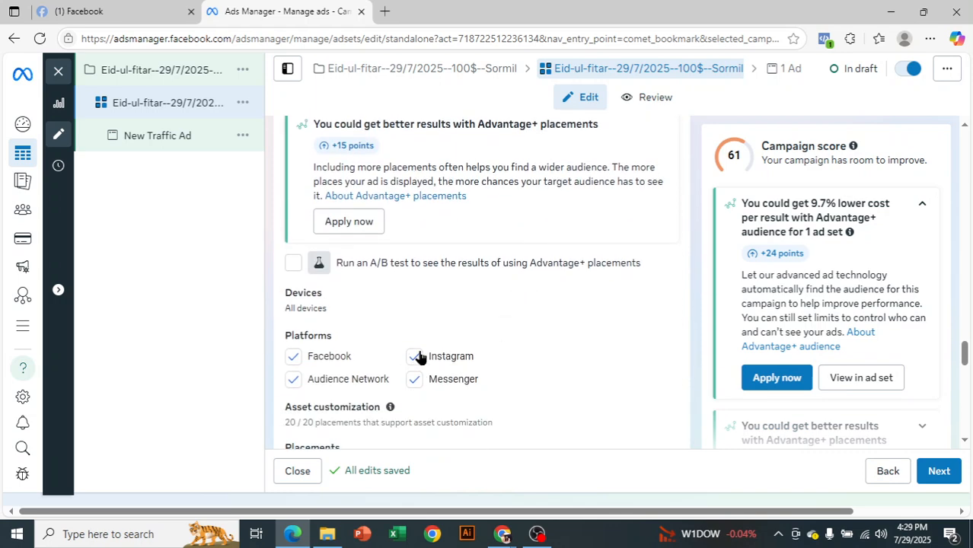
pyautogui.click(412, 359)
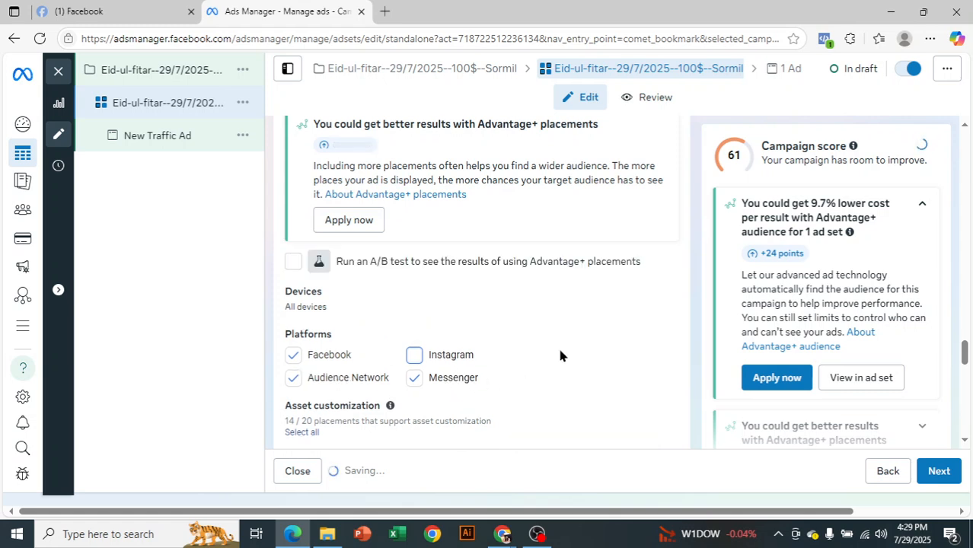
pyautogui.scroll(-2, 558, 345)
pyautogui.click(295, 307)
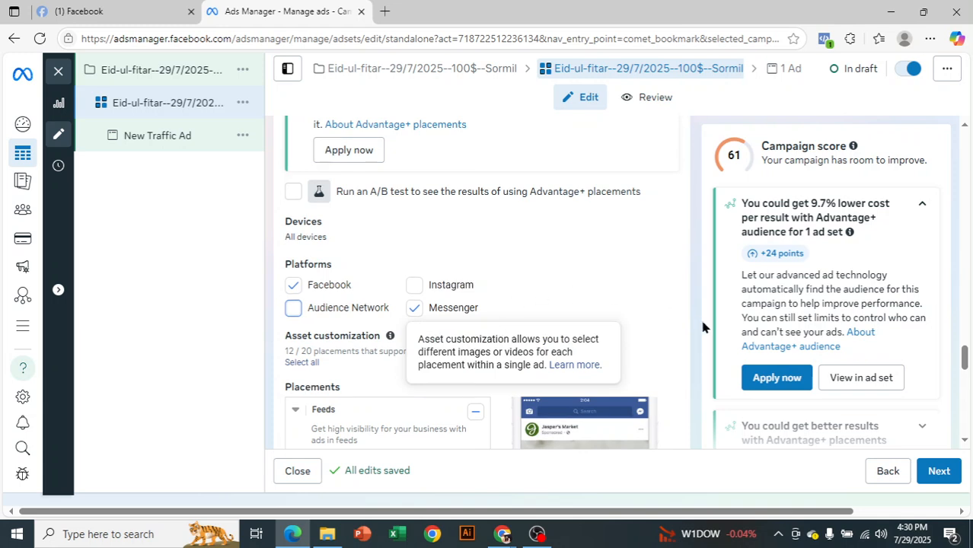
# - Include Instagram Explore among the ad set's Feeds placements
pyautogui.scroll(-2, 648, 329)
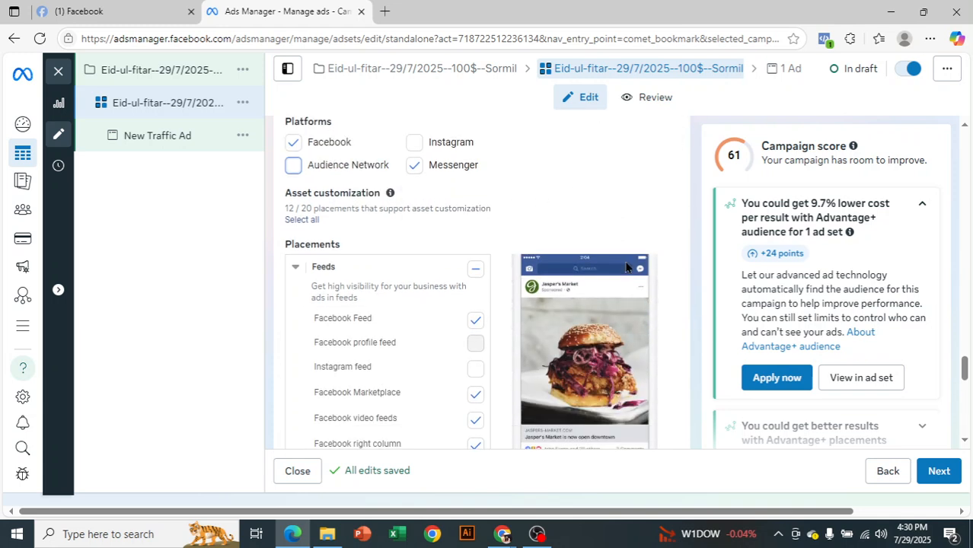
pyautogui.scroll(-1, 513, 237)
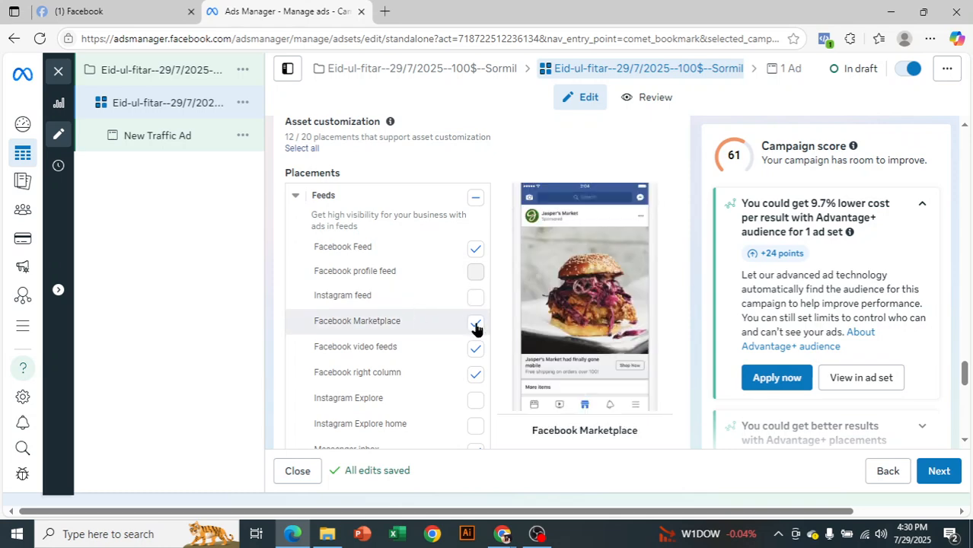
pyautogui.scroll(-1, 439, 331)
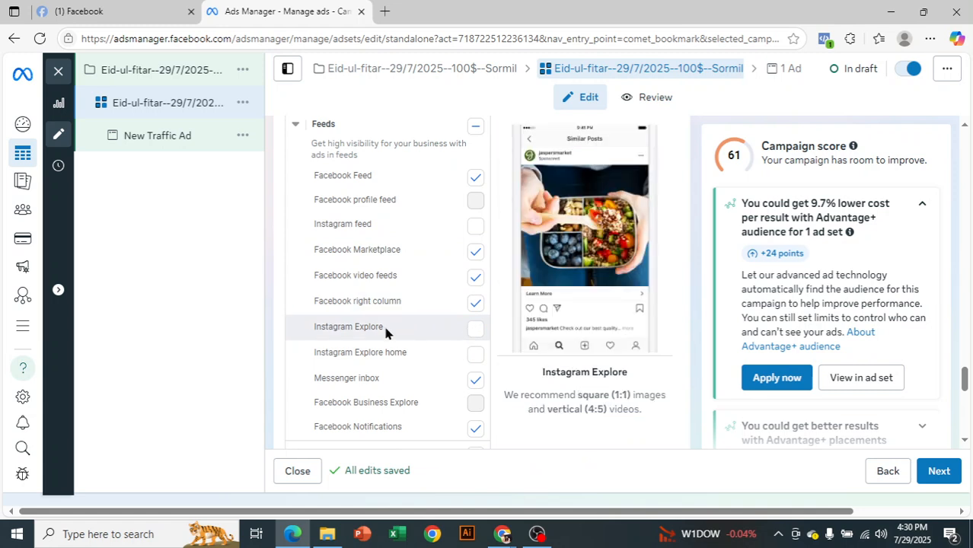
pyautogui.click(474, 331)
pyautogui.scroll(-1, 472, 334)
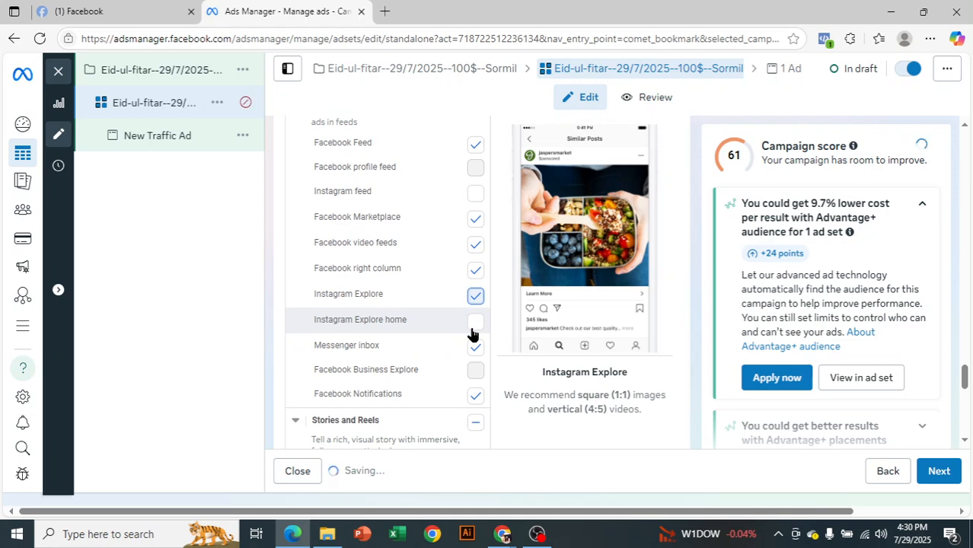
# - Review the Feeds and the Stories and Reels placements, and include Instagram Stories
pyautogui.scroll(3, 361, 249)
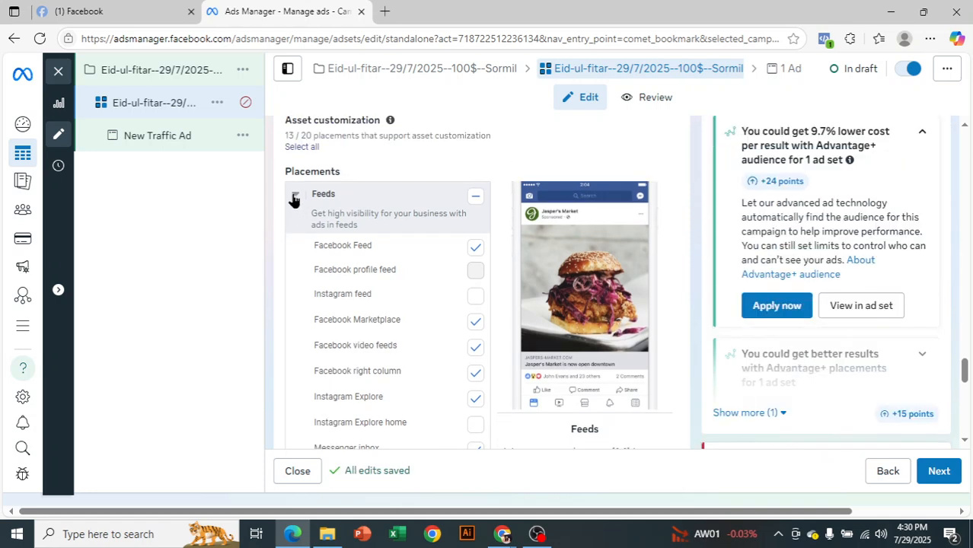
pyautogui.scroll(-4, 410, 287)
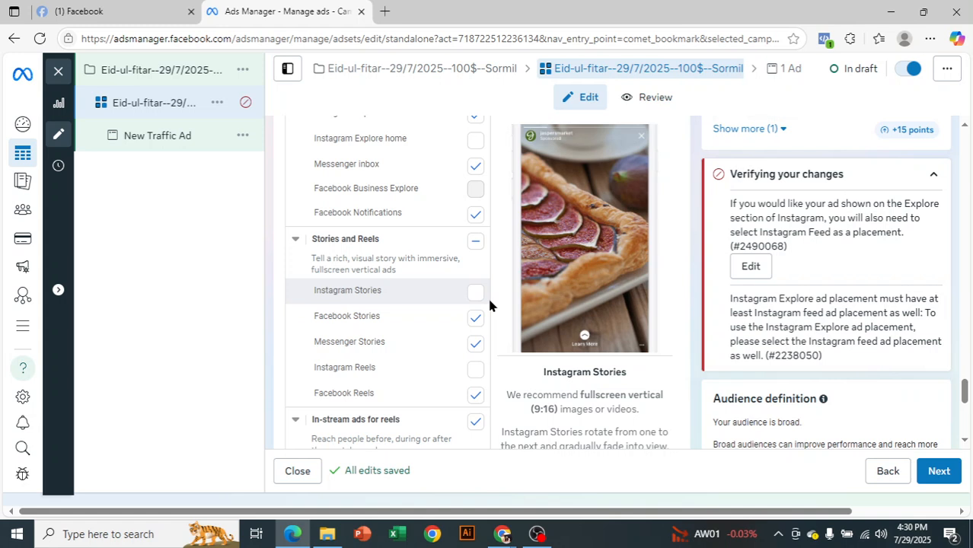
pyautogui.scroll(4, 489, 305)
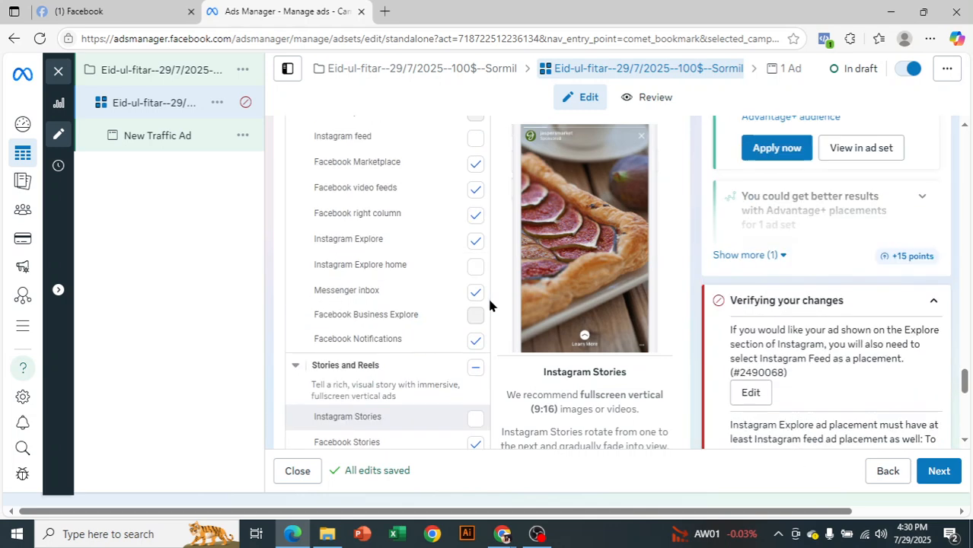
pyautogui.scroll(-4, 483, 316)
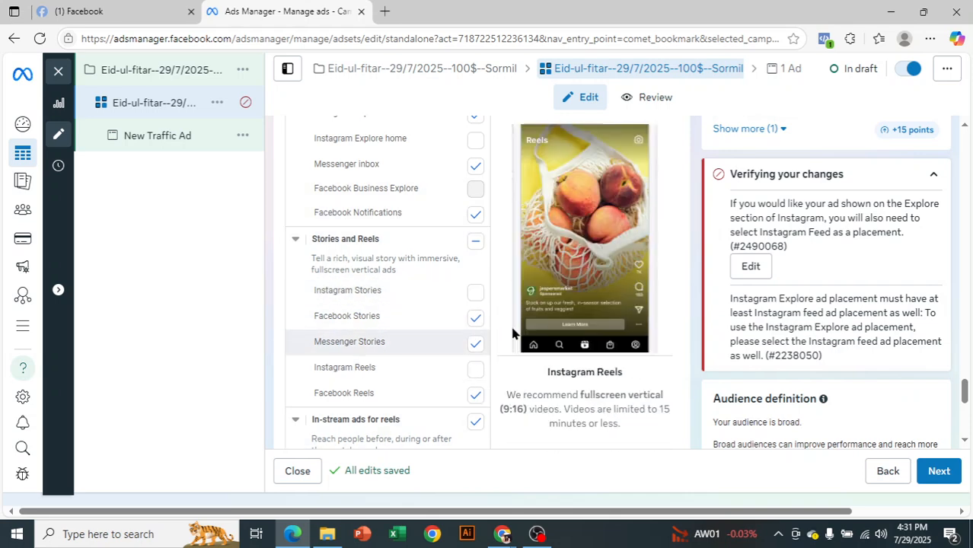
pyautogui.click(476, 293)
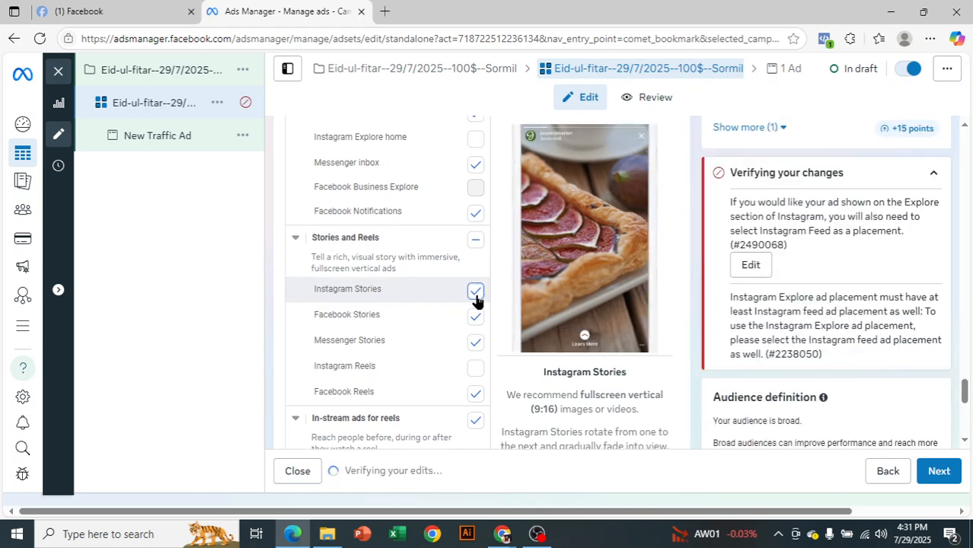
# - Finish with the ad set's placements, continue to the ad level, and dismiss the payment method notice
pyautogui.scroll(2, 651, 326)
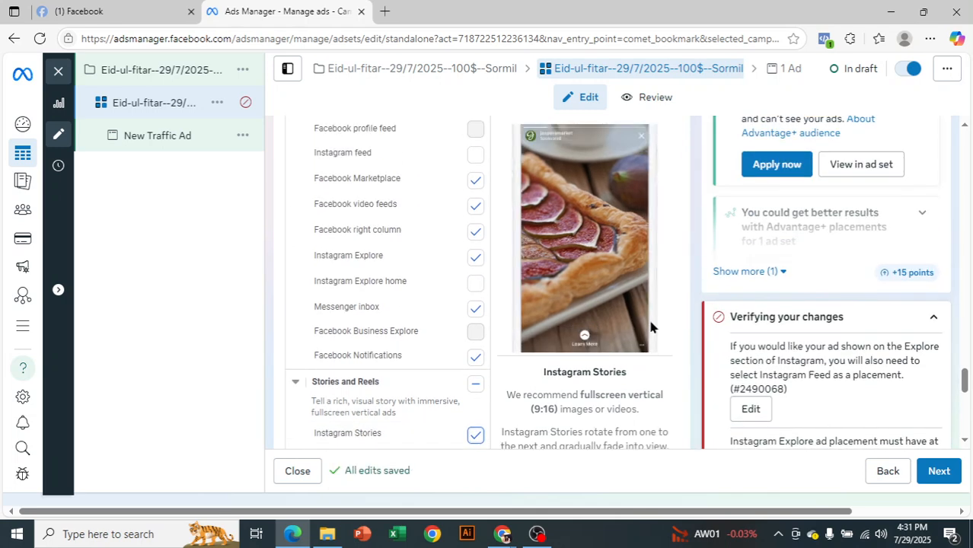
pyautogui.scroll(7, 651, 328)
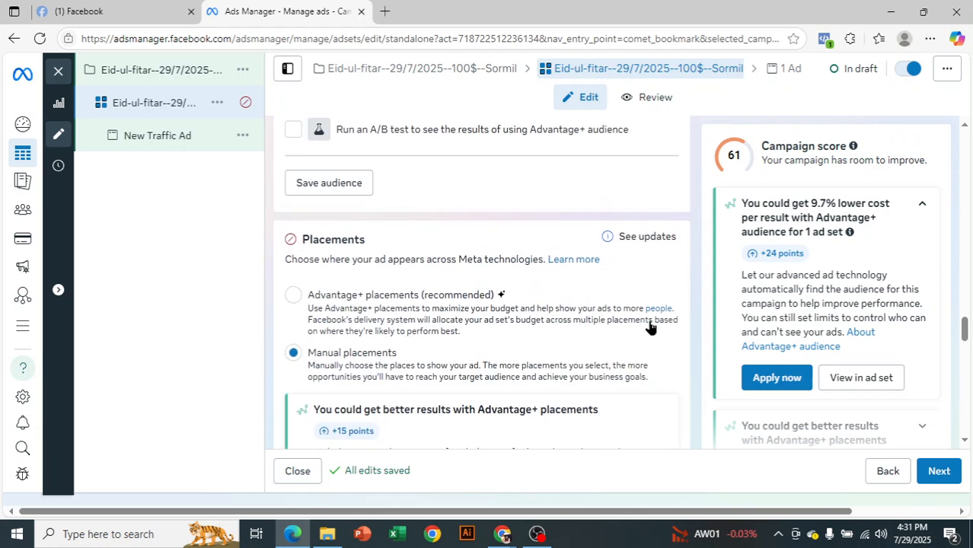
pyautogui.click(939, 471)
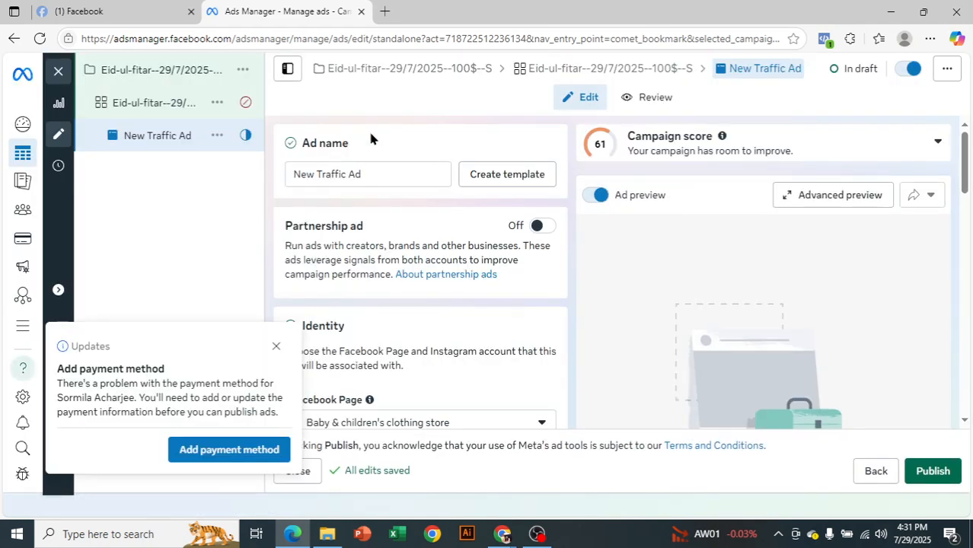
pyautogui.click(275, 347)
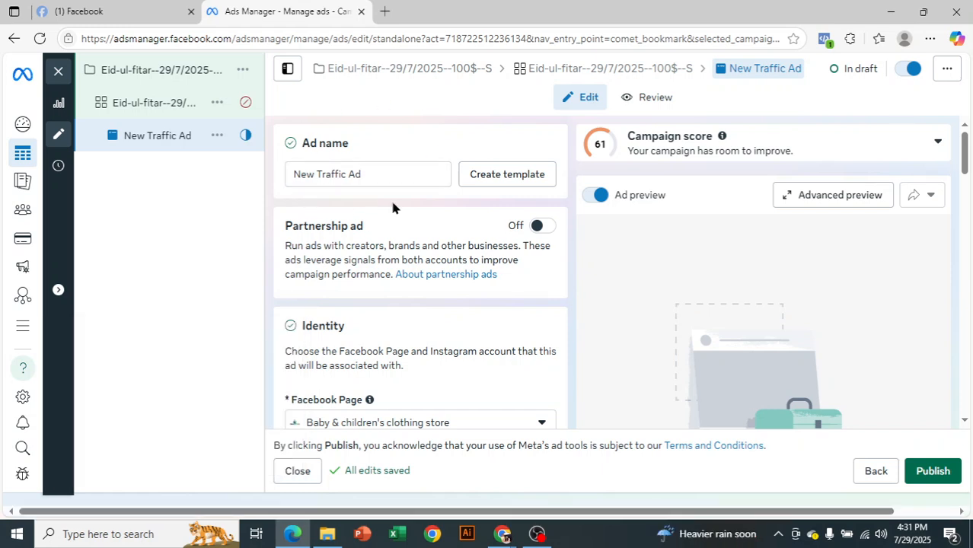
# - Review the ad's name, partnership and identity settings, and check the choices for the ad setup source
pyautogui.scroll(-1, 486, 220)
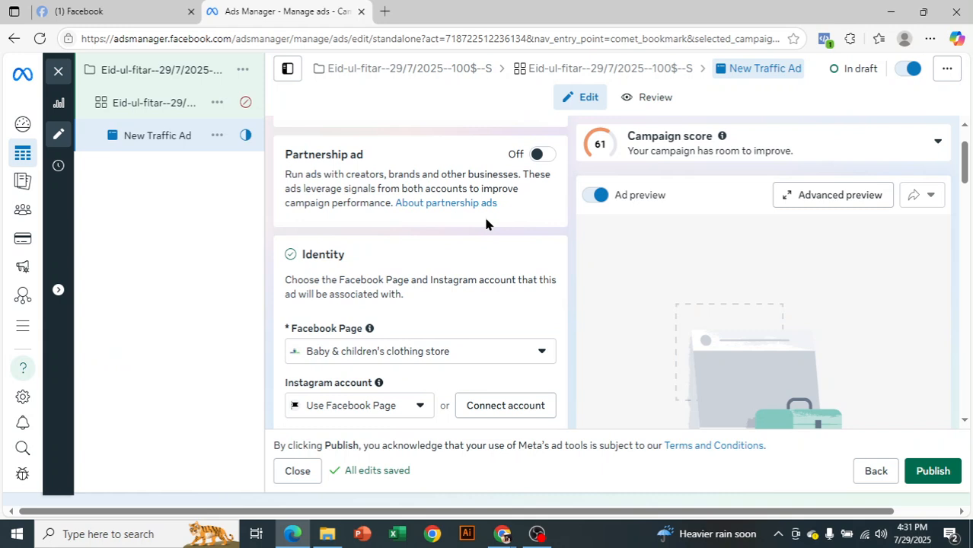
pyautogui.scroll(1, 483, 215)
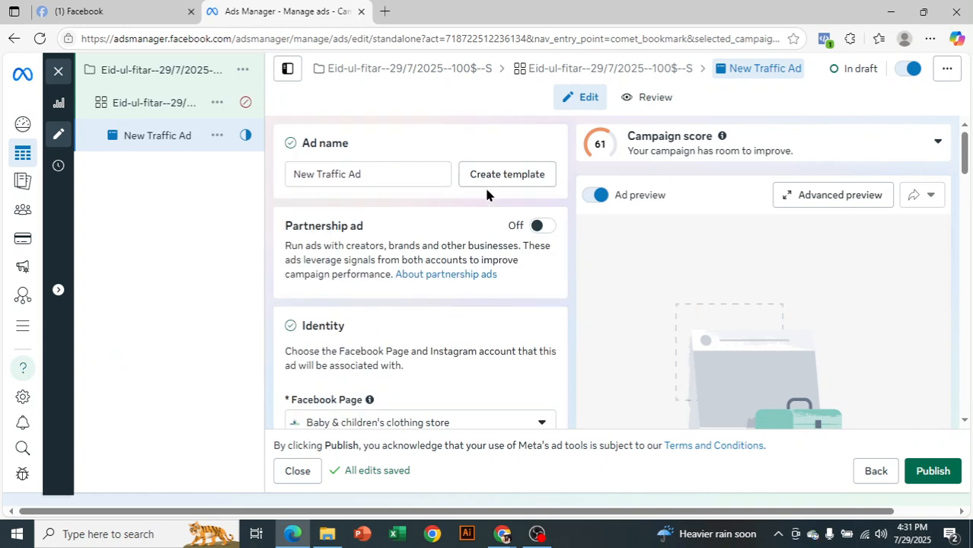
pyautogui.scroll(-3, 423, 210)
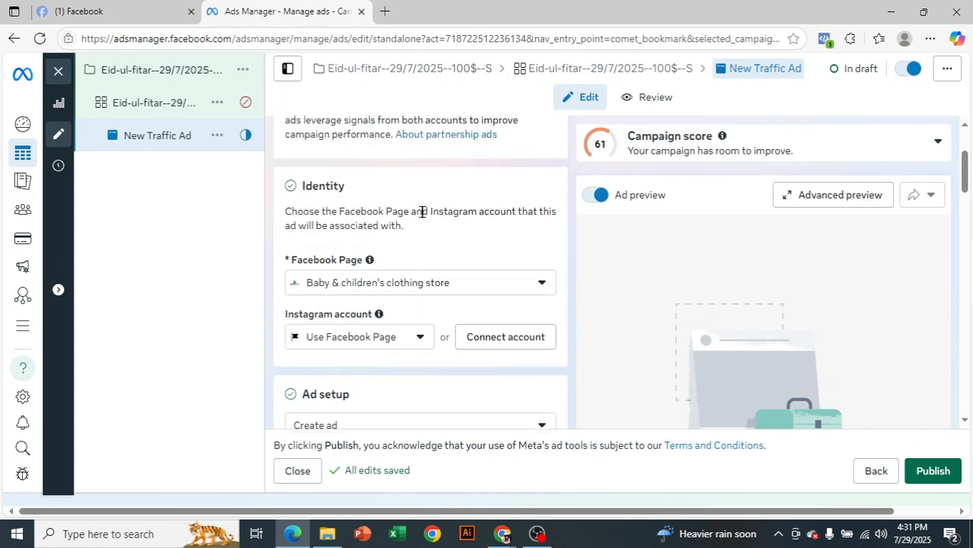
pyautogui.scroll(-2, 396, 242)
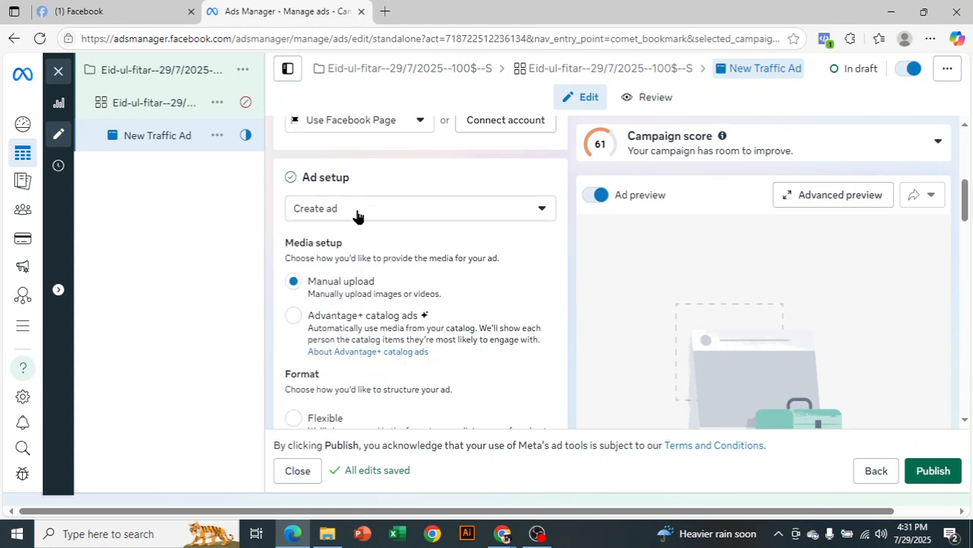
pyautogui.click(356, 215)
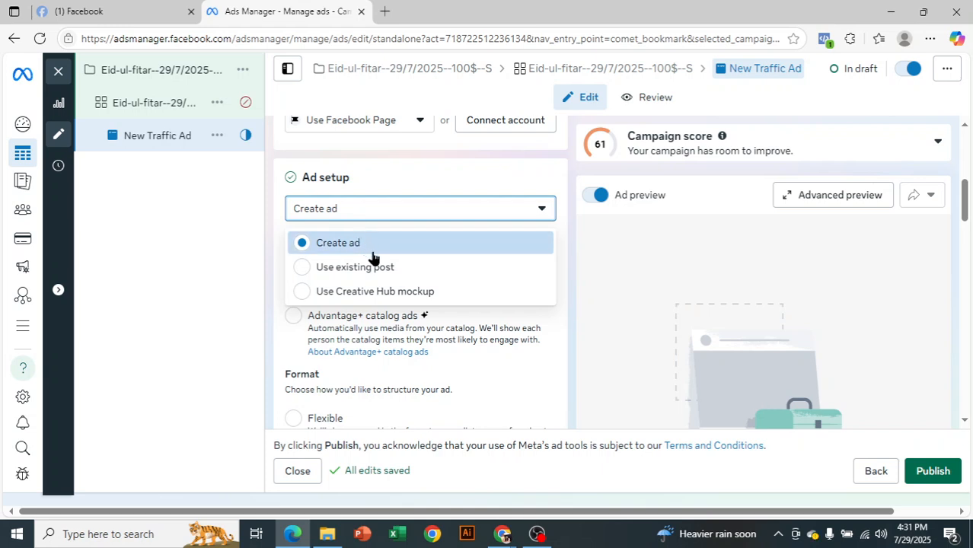
pyautogui.click(219, 257)
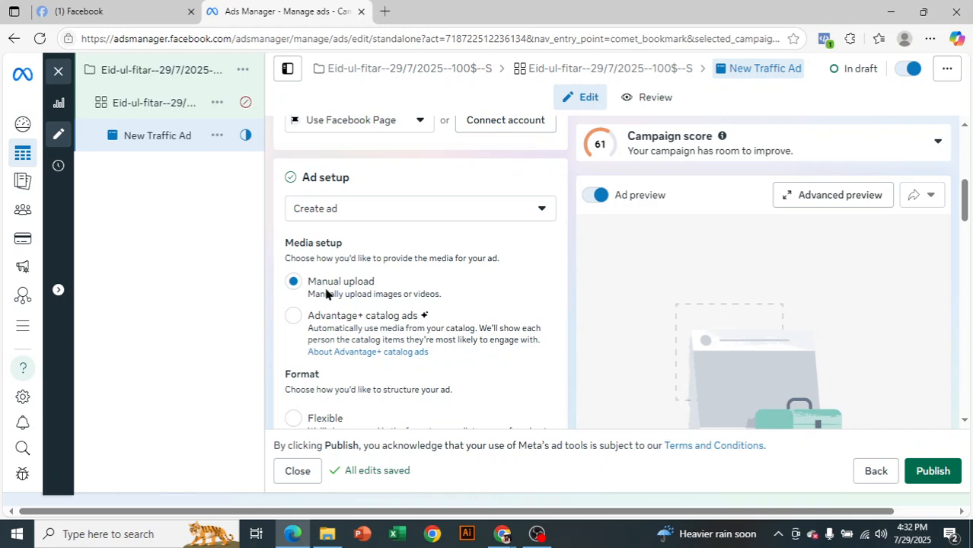
# - Review the media setup and format options for the ad and set the format to Carousel
pyautogui.scroll(-1, 380, 297)
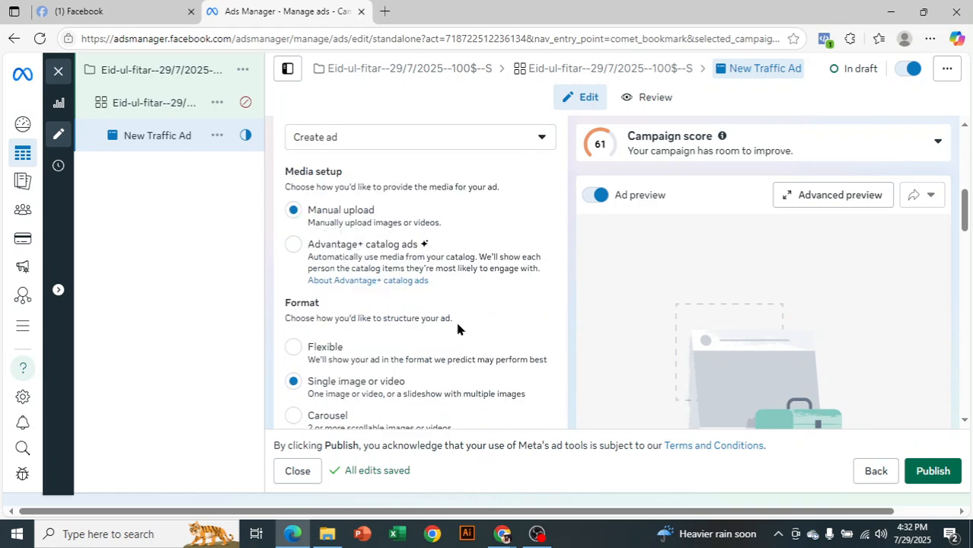
pyautogui.scroll(-2, 454, 318)
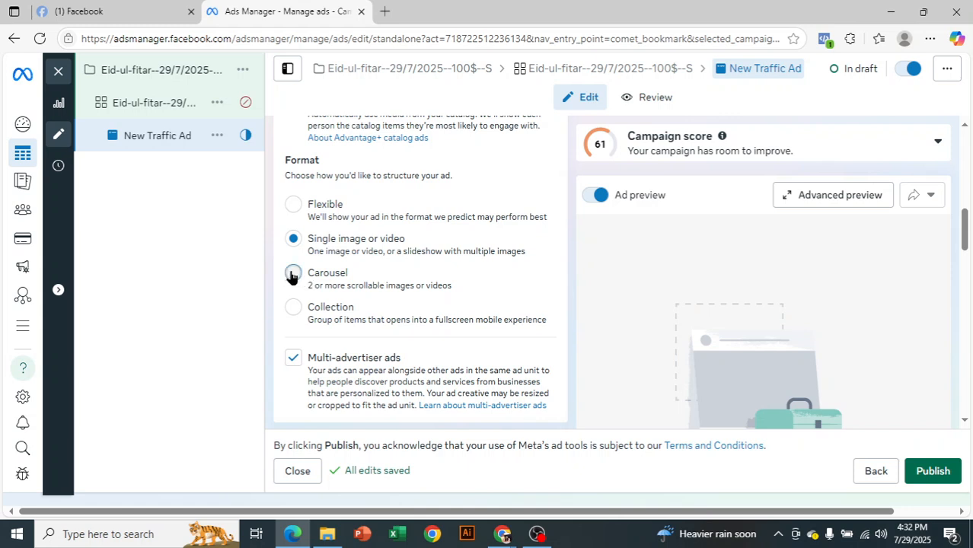
pyautogui.click(293, 273)
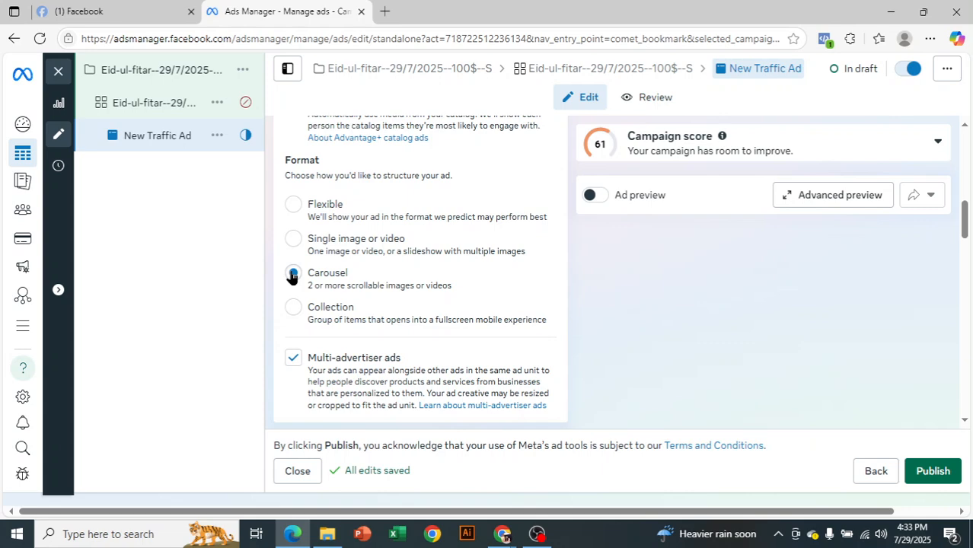
pyautogui.scroll(-2, 443, 316)
pyautogui.scroll(3, 339, 243)
pyautogui.scroll(-5, 394, 295)
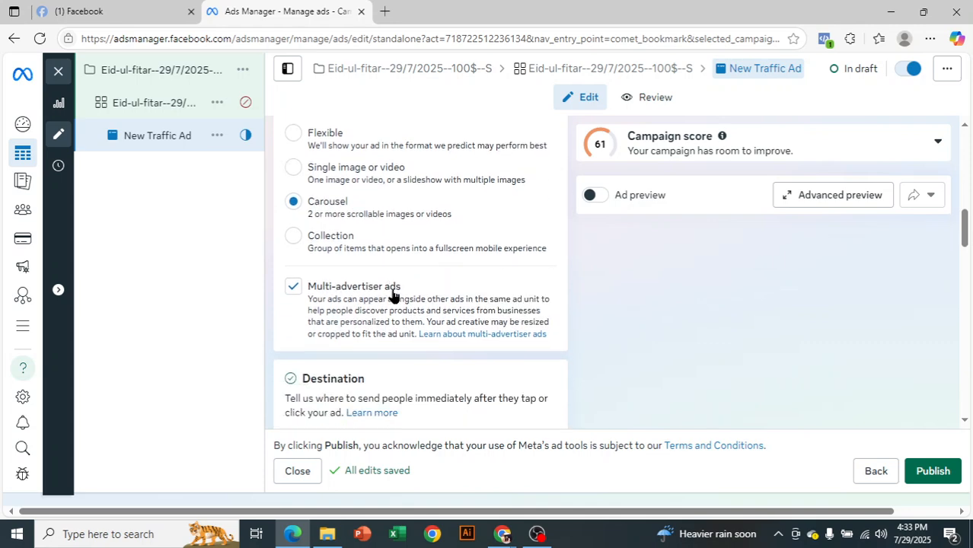
# - Check the website destination and browser add-ons, and start adding image cards to the carousel in the ad creative
pyautogui.scroll(-4, 410, 250)
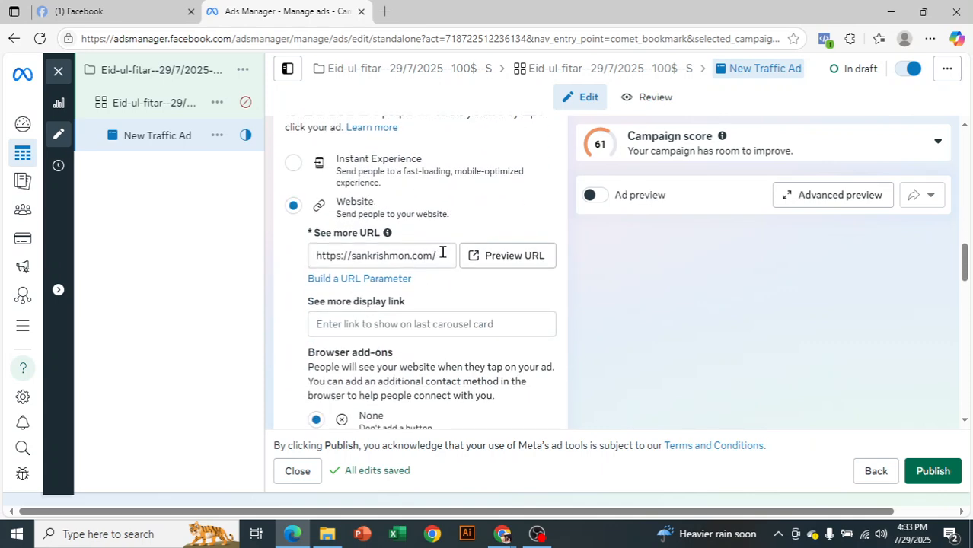
pyautogui.scroll(-5, 409, 281)
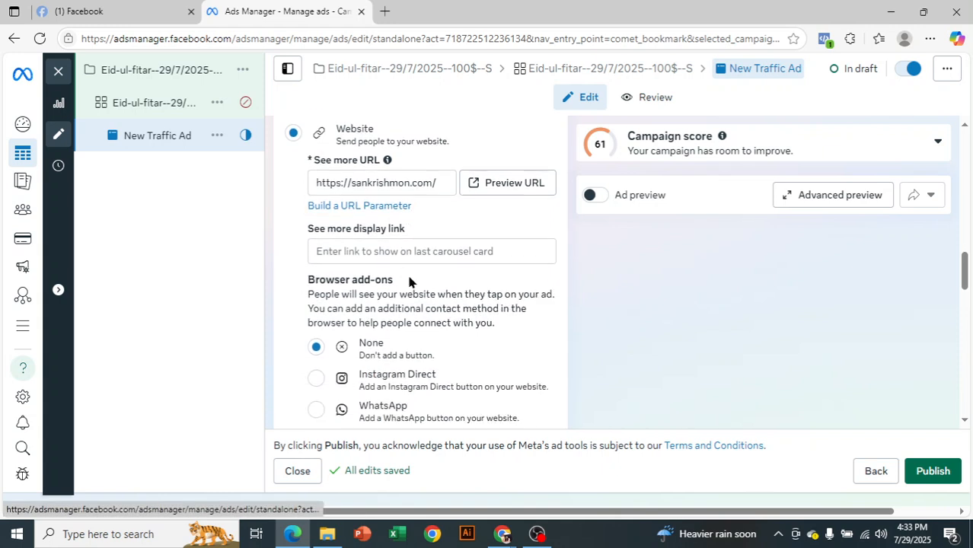
pyautogui.scroll(-5, 409, 282)
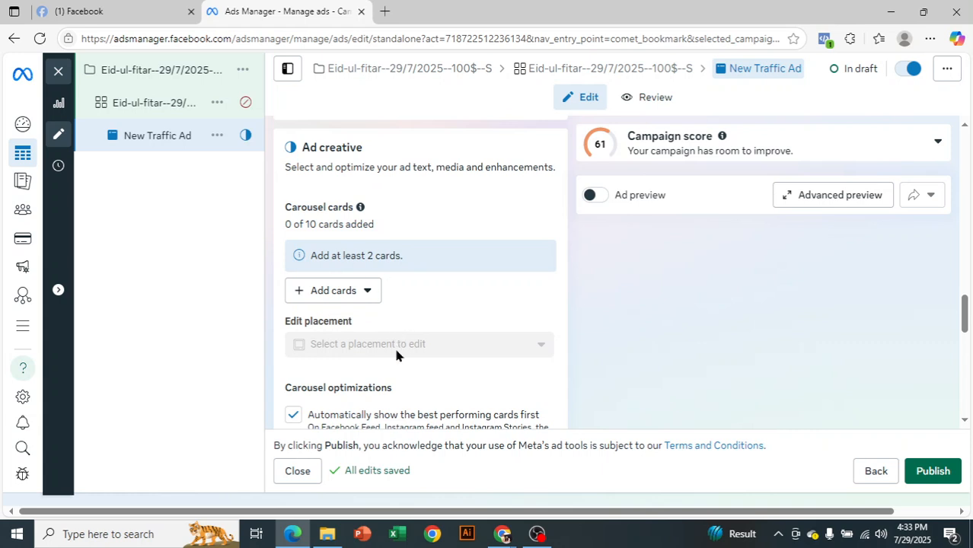
pyautogui.click(336, 297)
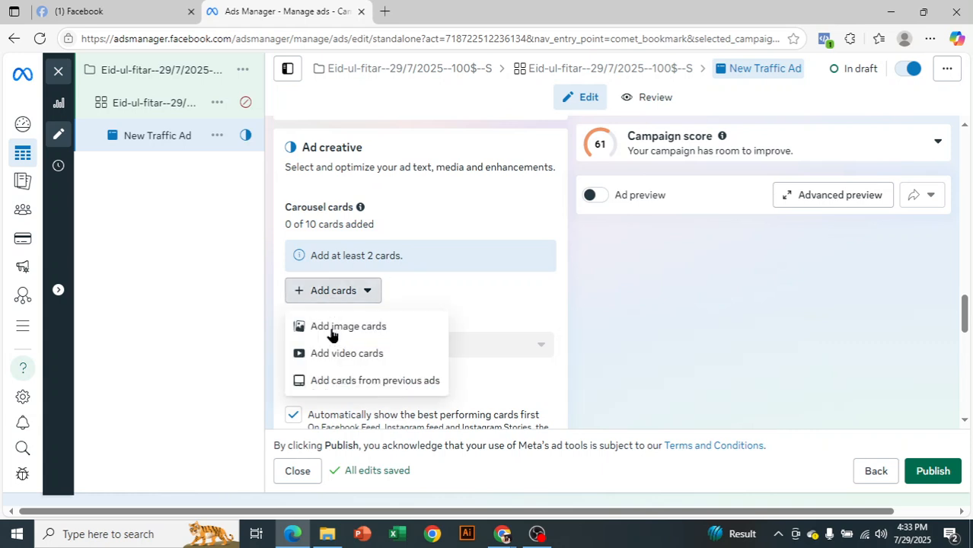
pyautogui.click(370, 335)
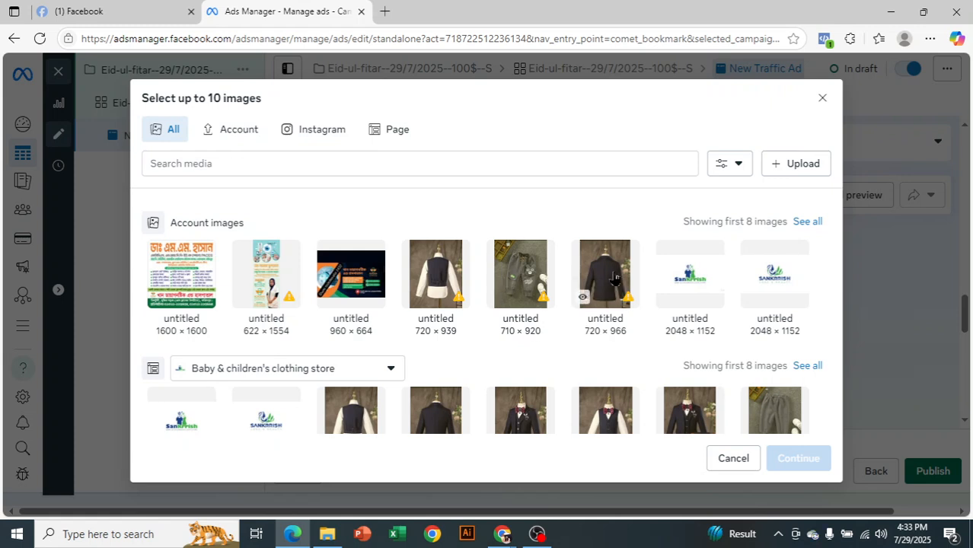
# - Add five account images as carousel cards: the 720 × 966 jacket, 710 × 920 outfit, both 2048 × 1152 logos and the 1600 × 1600 poster
pyautogui.click(584, 296)
pyautogui.click(521, 290)
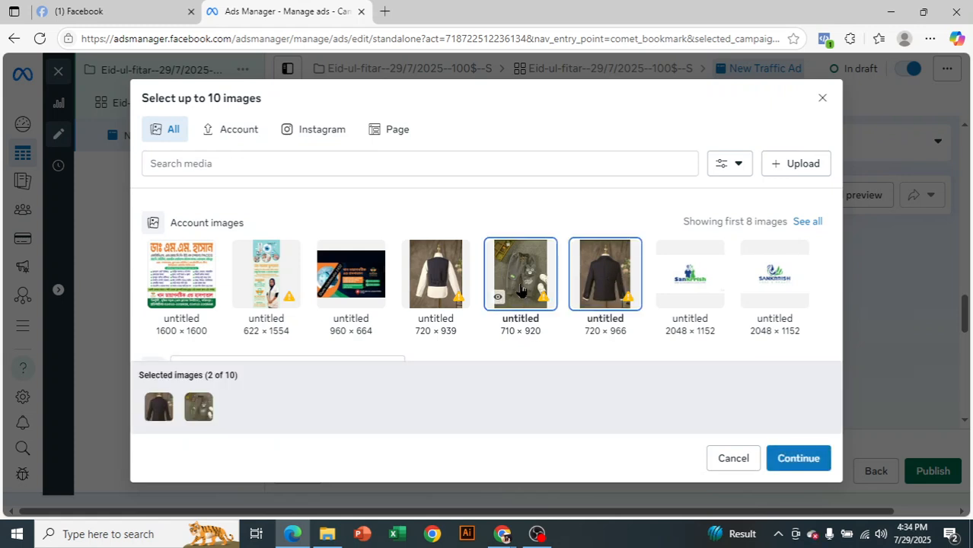
pyautogui.click(693, 282)
pyautogui.click(765, 285)
pyautogui.click(200, 273)
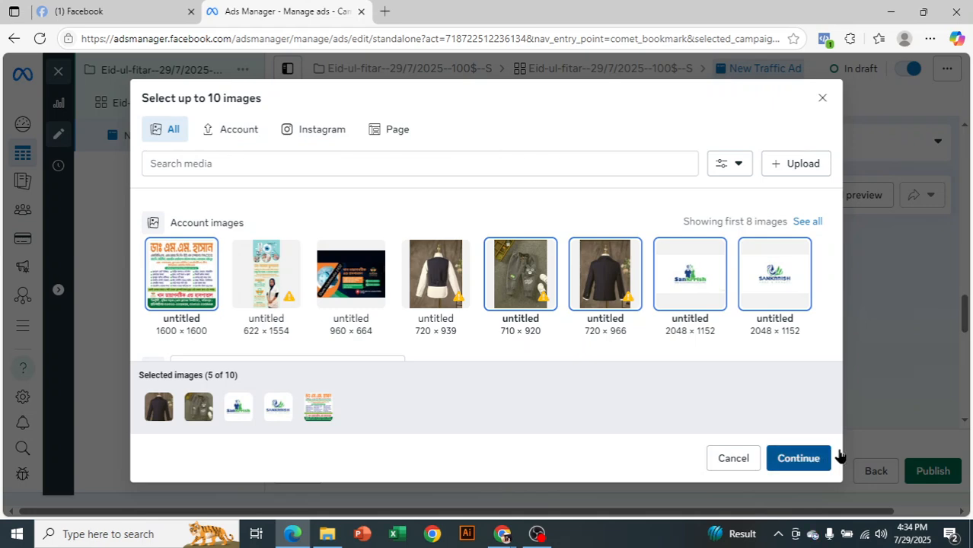
pyautogui.click(799, 458)
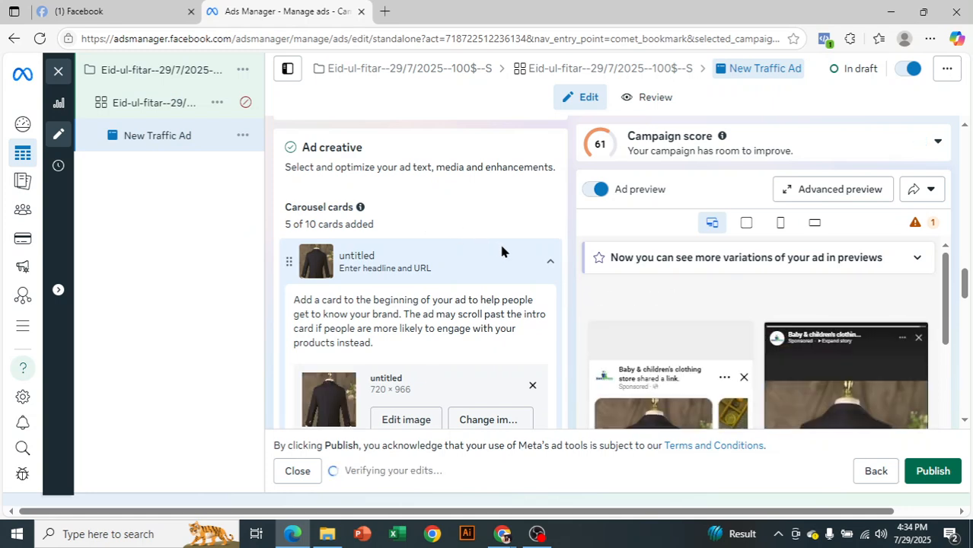
pyautogui.scroll(-3, 501, 251)
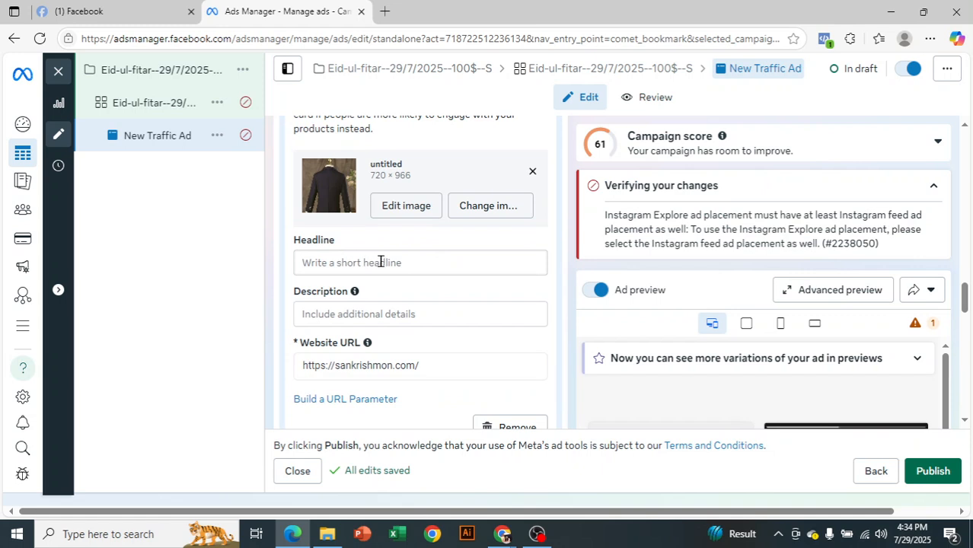
# - Give the 720 × 966 jacket card the headline "60% discount" and the description "China product"
pyautogui.click(386, 261)
pyautogui.write('60')
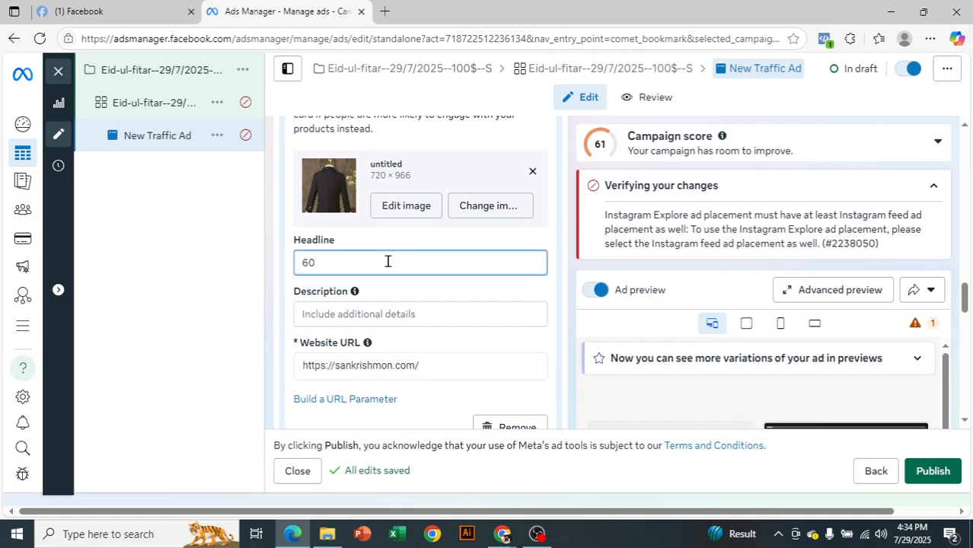
pyautogui.write('% discount')
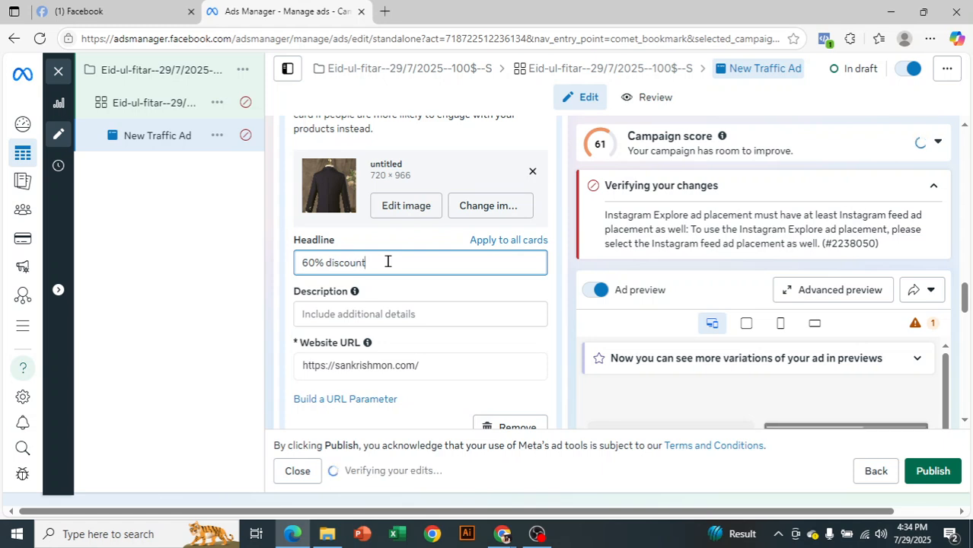
pyautogui.click(442, 304)
pyautogui.write('Chia')
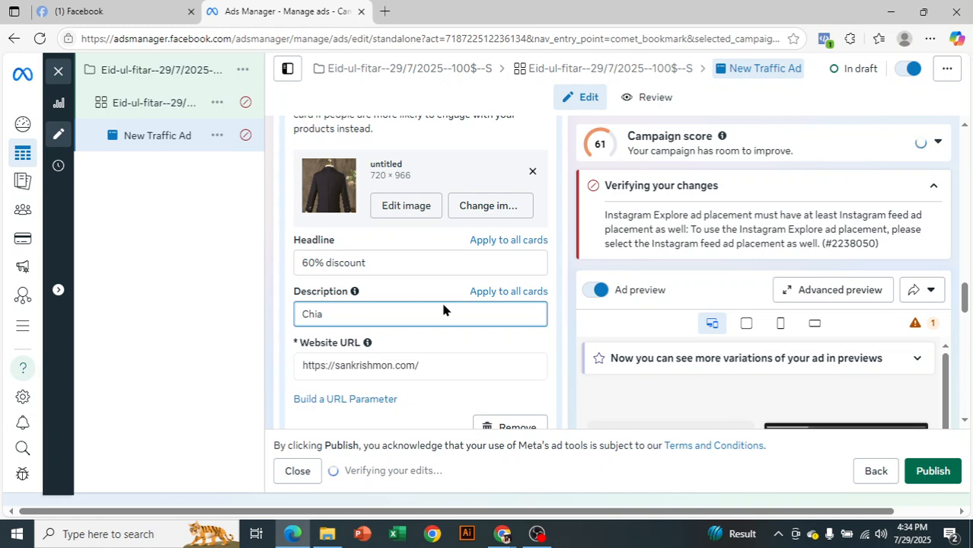
pyautogui.press('BackSpace')
pyautogui.write('na product')
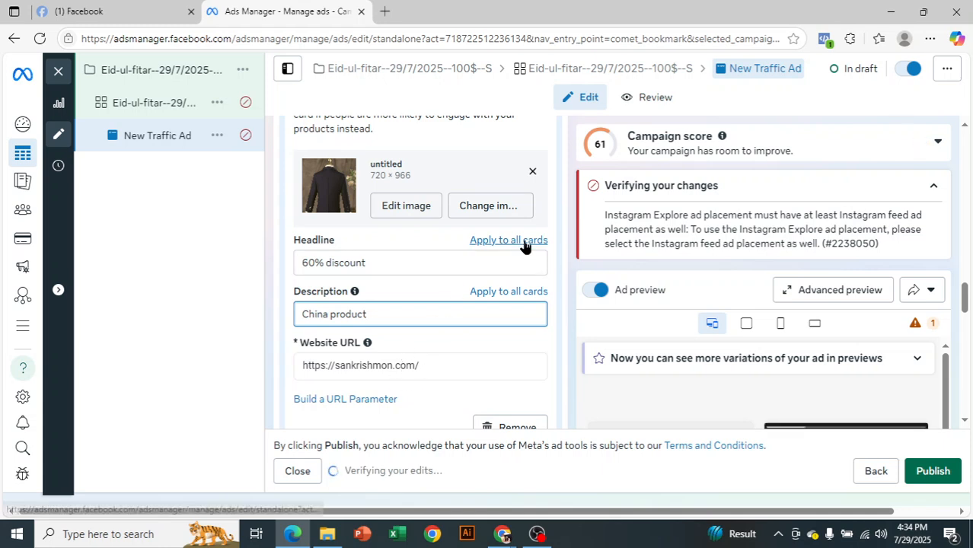
# - Check the headline, description and website URL fields of the 710 × 920 outfit card, and collapse the card
pyautogui.scroll(-2, 519, 323)
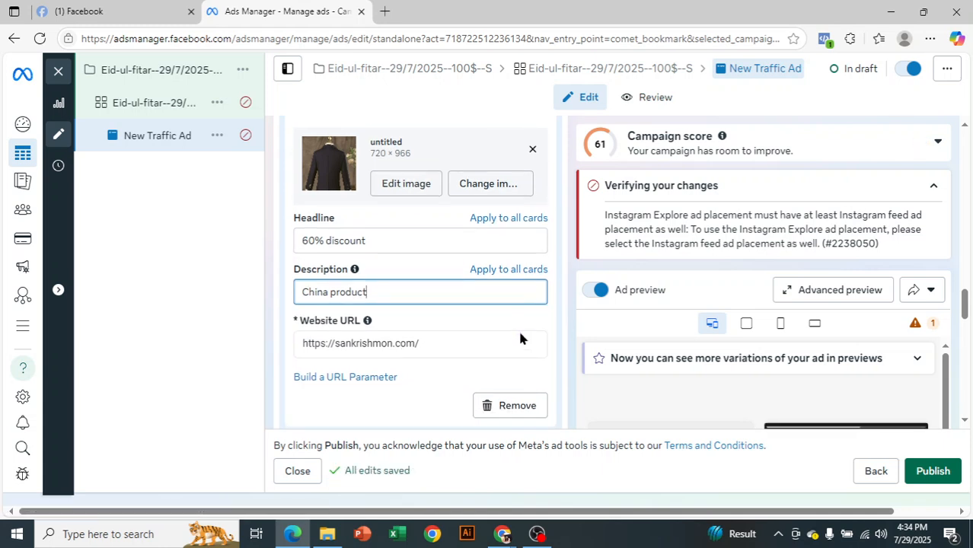
pyautogui.click(518, 328)
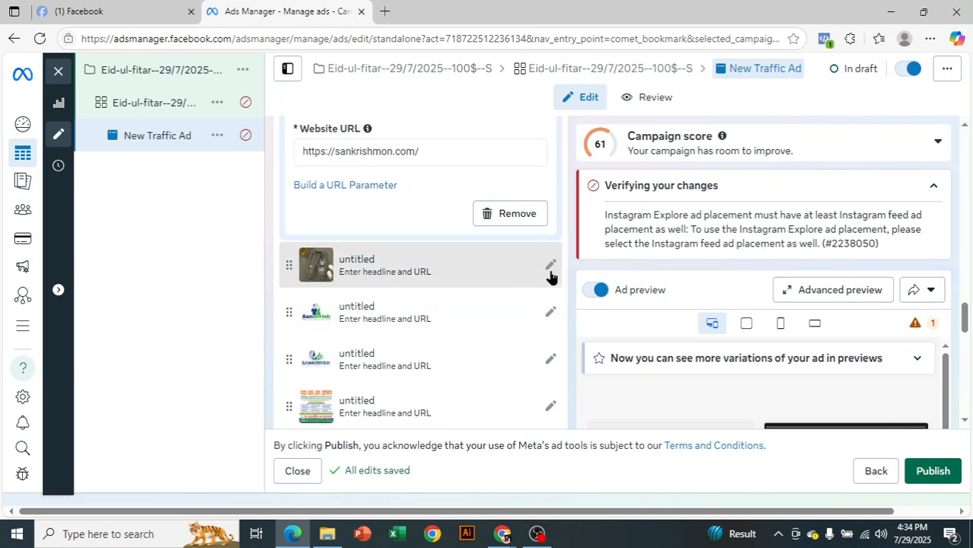
pyautogui.scroll(2, 514, 285)
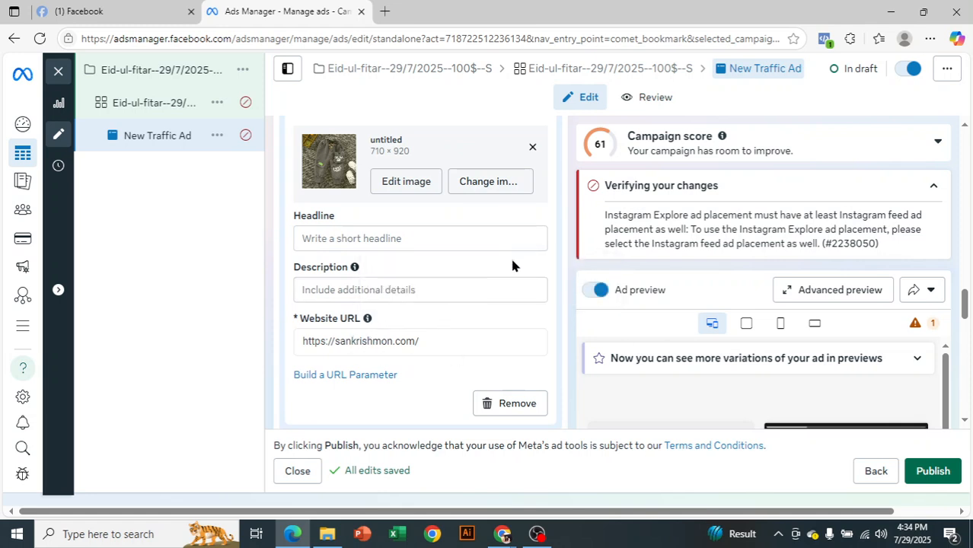
pyautogui.scroll(1, 512, 262)
pyautogui.scroll(1, 575, 216)
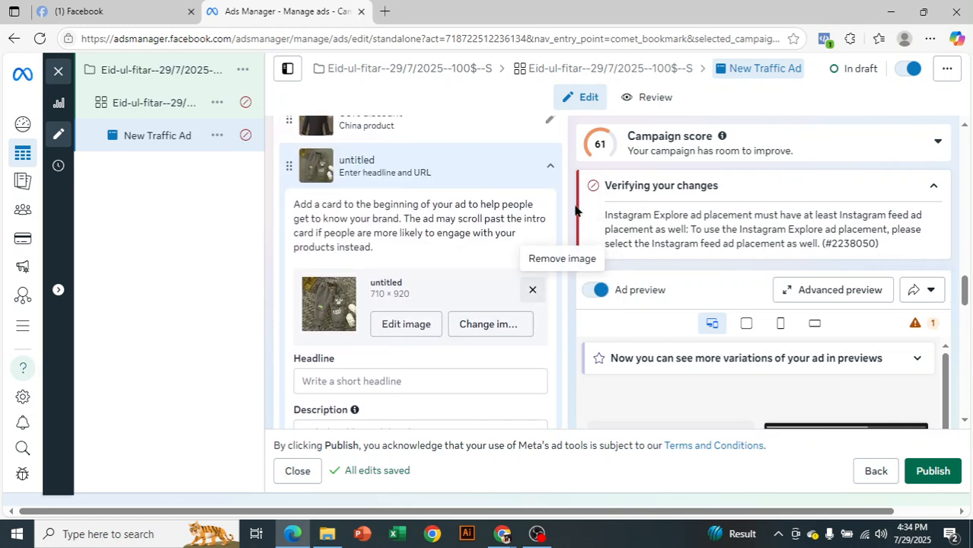
pyautogui.click(549, 166)
pyautogui.scroll(2, 564, 216)
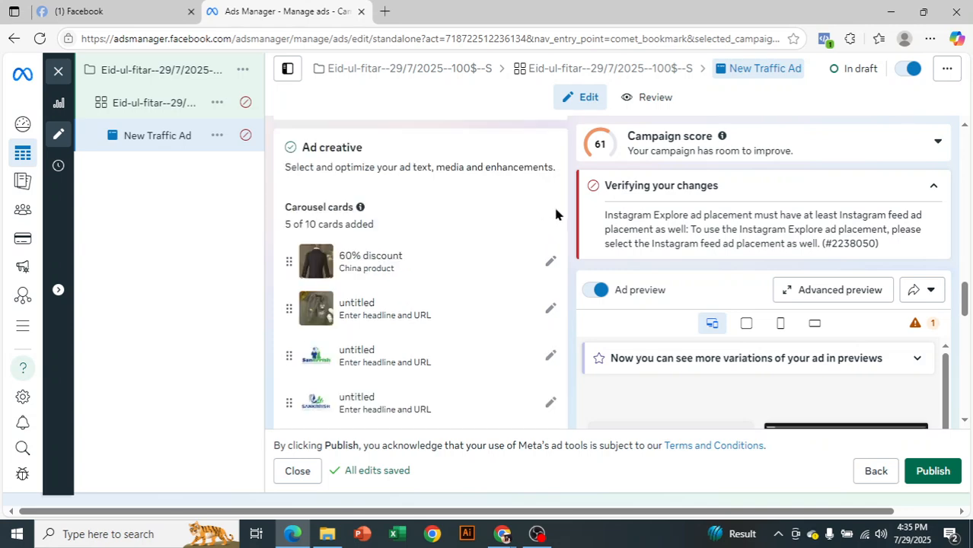
# - Apply the jacket card's headline and description to all carousel cards
pyautogui.click(550, 262)
pyautogui.scroll(-1, 552, 266)
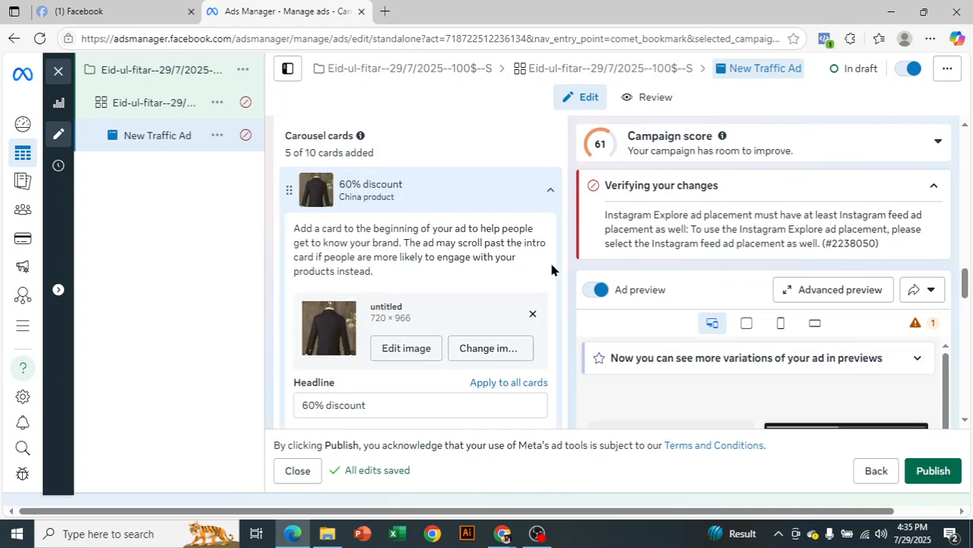
pyautogui.scroll(-2, 553, 269)
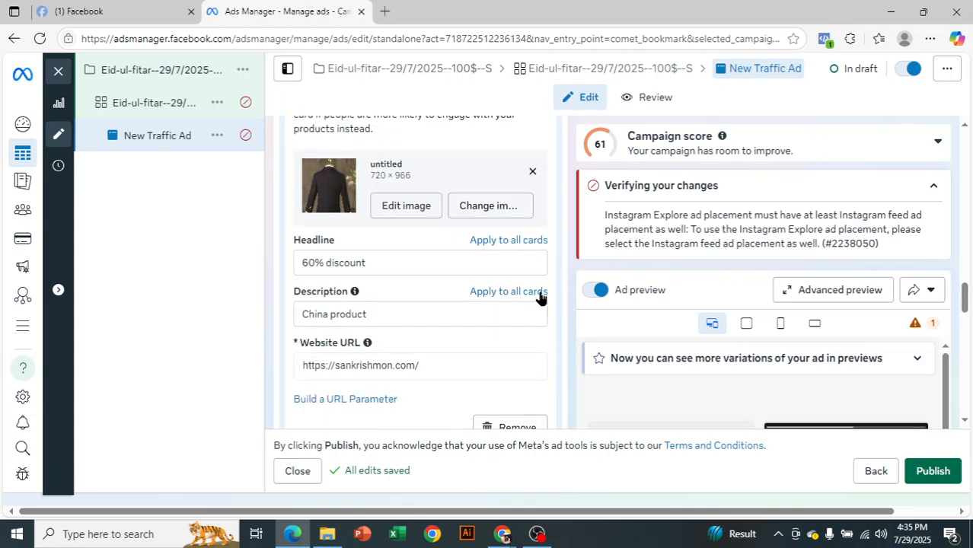
pyautogui.click(503, 241)
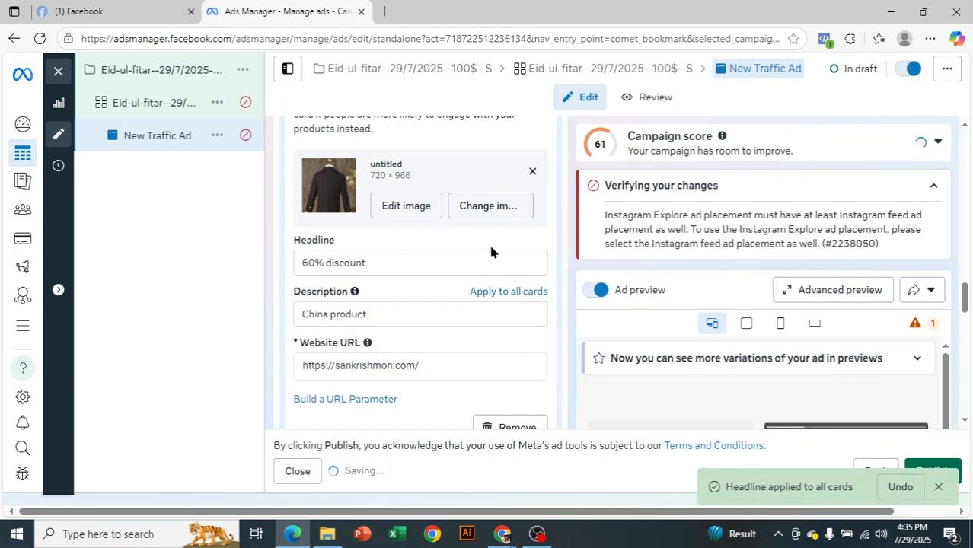
pyautogui.click(508, 292)
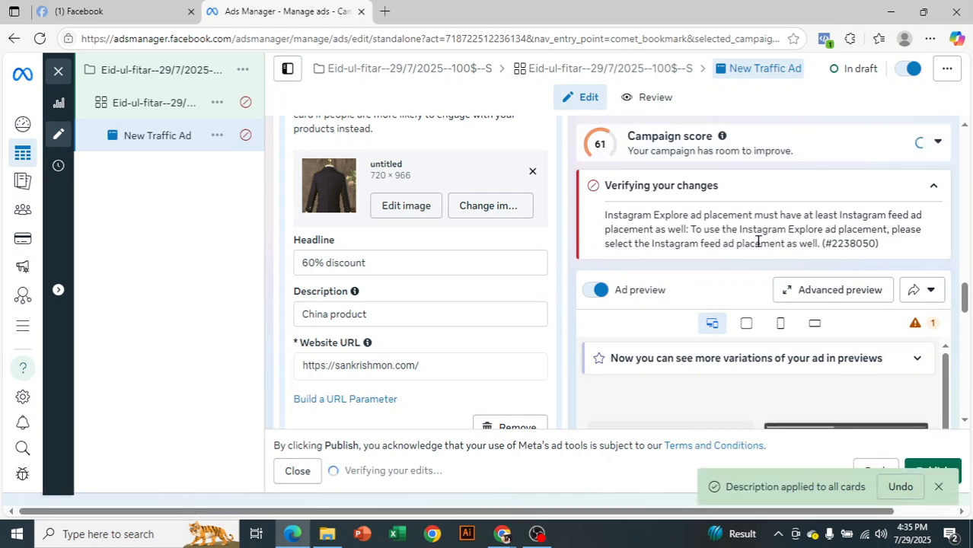
# - Check the headline and description of the fourth carousel card, and collapse the card
pyautogui.scroll(-1, 436, 303)
pyautogui.scroll(-5, 436, 303)
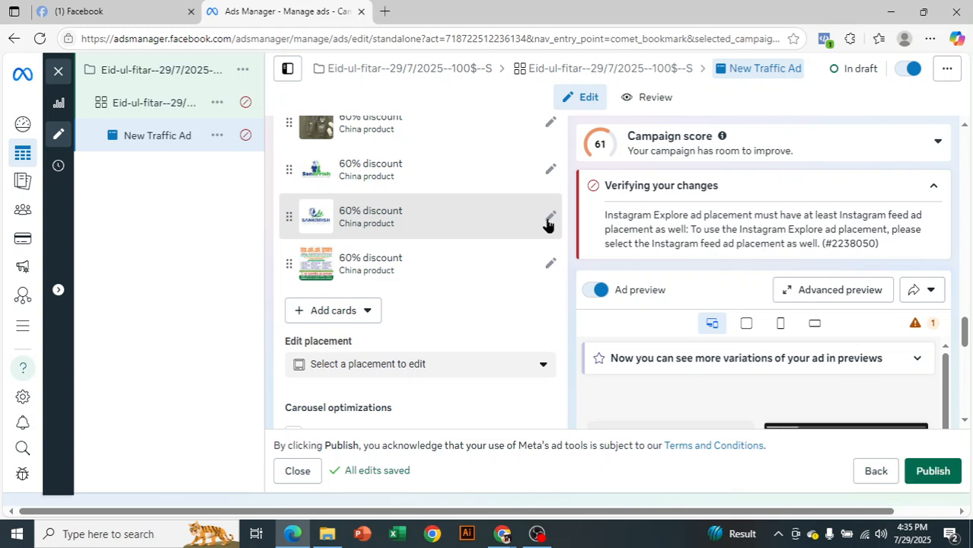
pyautogui.click(550, 217)
pyautogui.scroll(2, 524, 235)
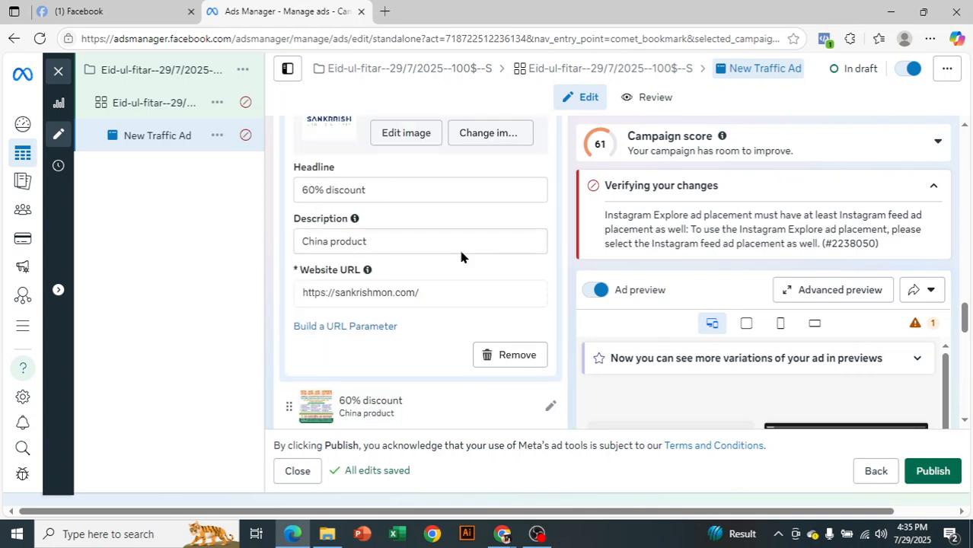
pyautogui.scroll(3, 459, 246)
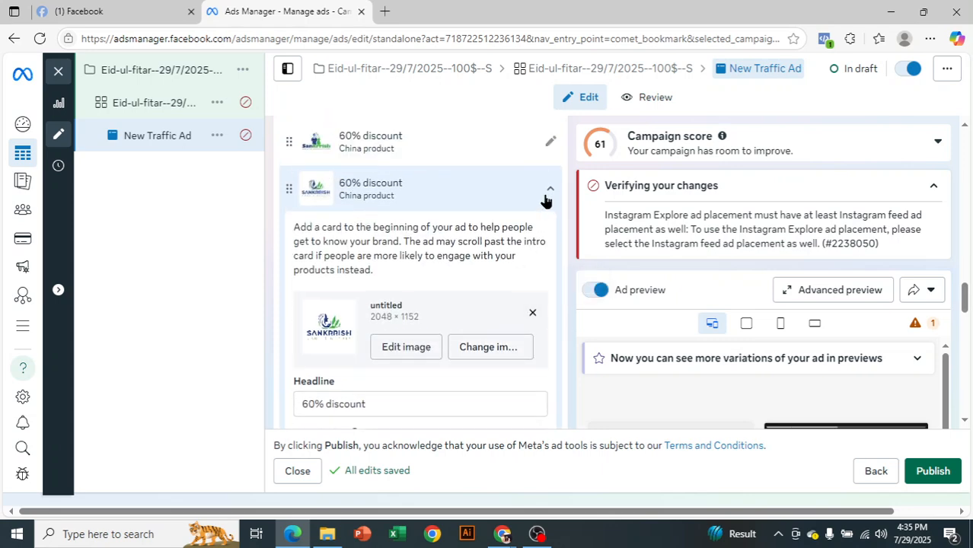
pyautogui.click(547, 190)
# - Reorder the carousel cards so the outfit comes before the jacket and the poster comes before the second logo
pyautogui.scroll(2, 441, 223)
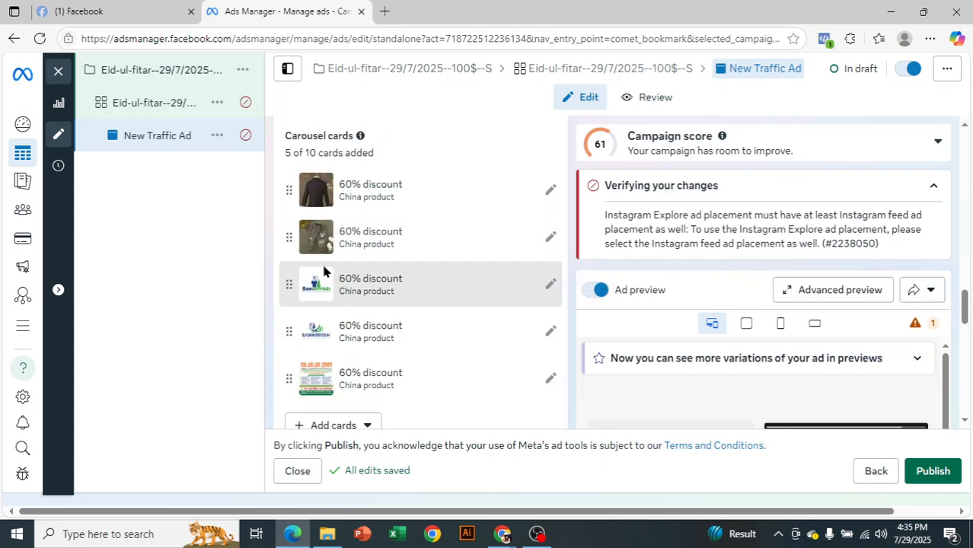
pyautogui.moveTo(290, 238); pyautogui.dragTo(291, 195)
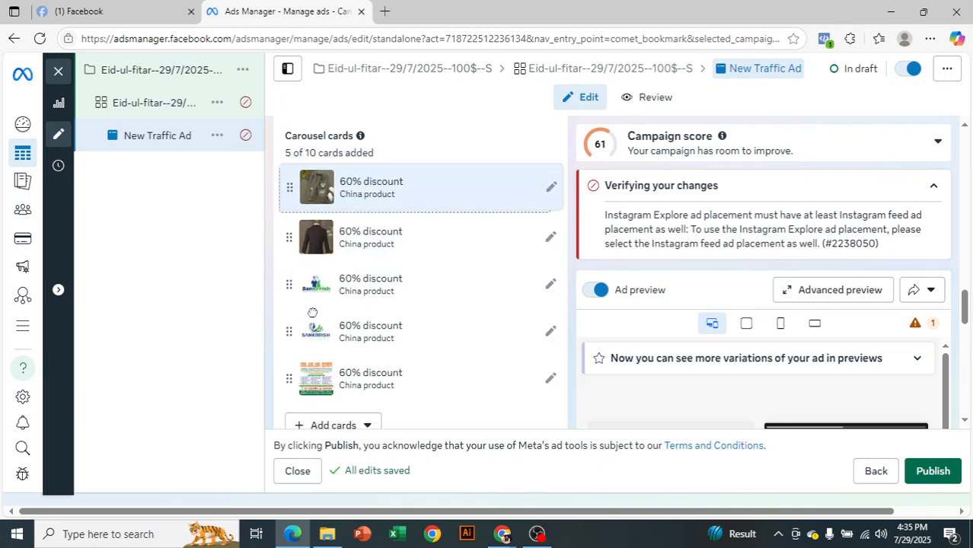
pyautogui.moveTo(290, 335)
pyautogui.mouseDown()
pyautogui.moveTo(289, 400)
pyautogui.moveTo(290, 320)
pyautogui.mouseUp()
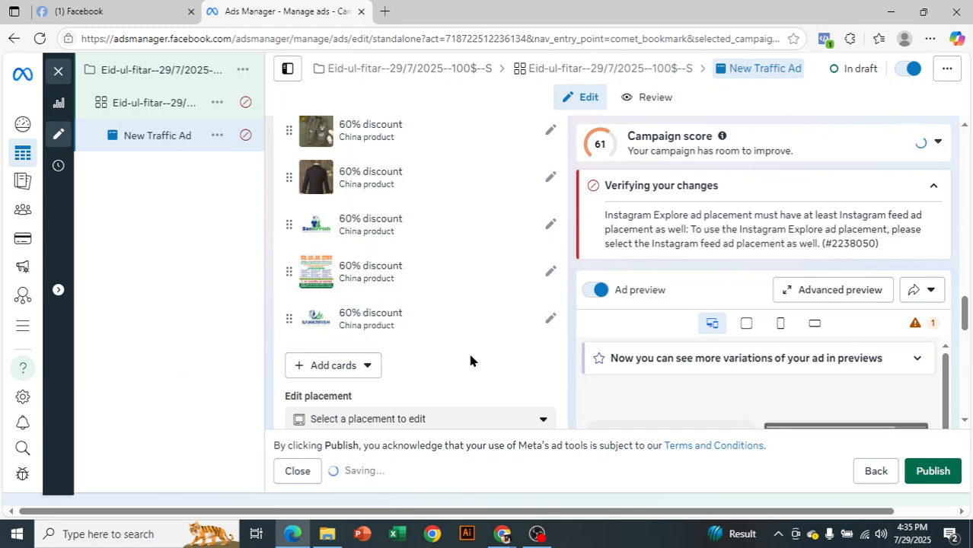
pyautogui.scroll(2, 467, 350)
# - Fill the ad's primary text with a placeholder string of repeated "j" characters
pyautogui.scroll(-5, 469, 360)
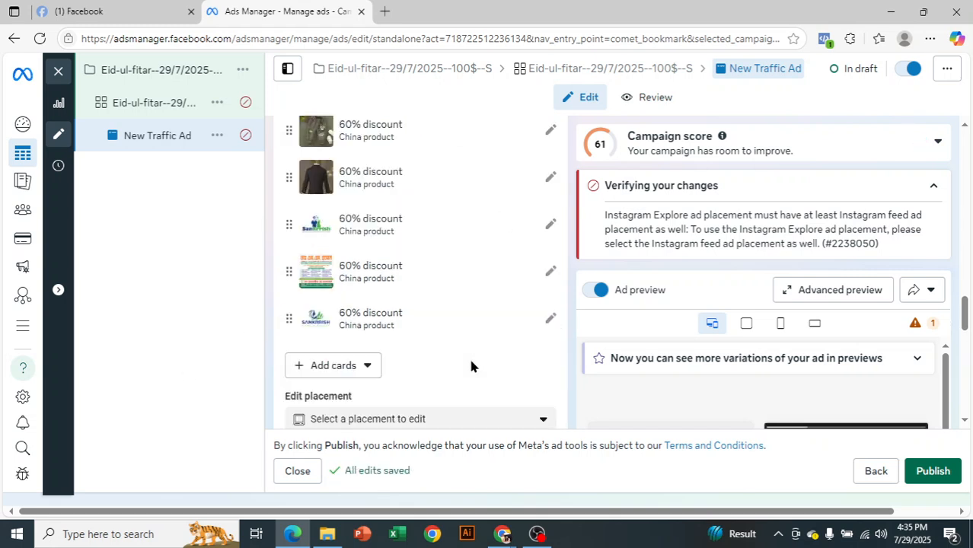
pyautogui.scroll(-1, 471, 367)
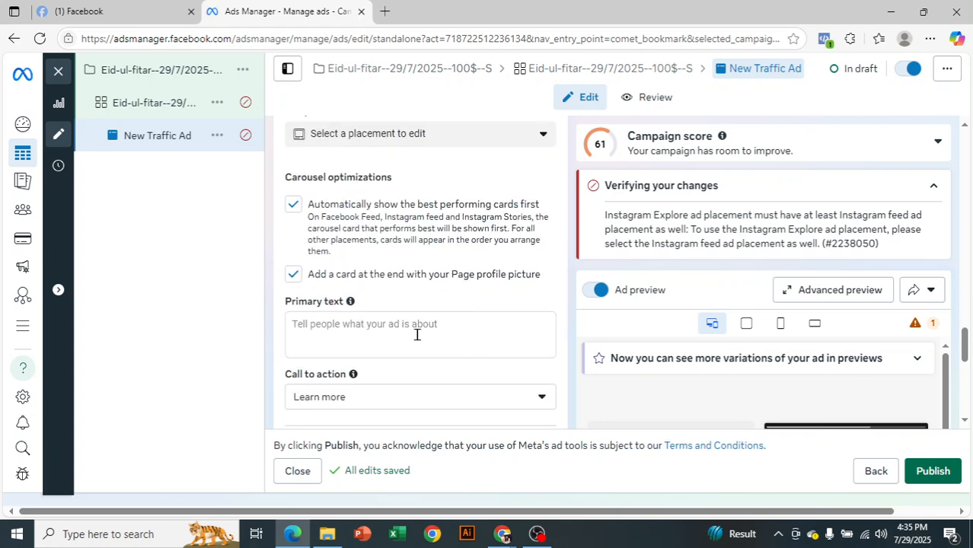
pyautogui.click(410, 332)
pyautogui.write('jjjjjjjjjjjjjjjjjjjjjjjjjjjjjjjj')
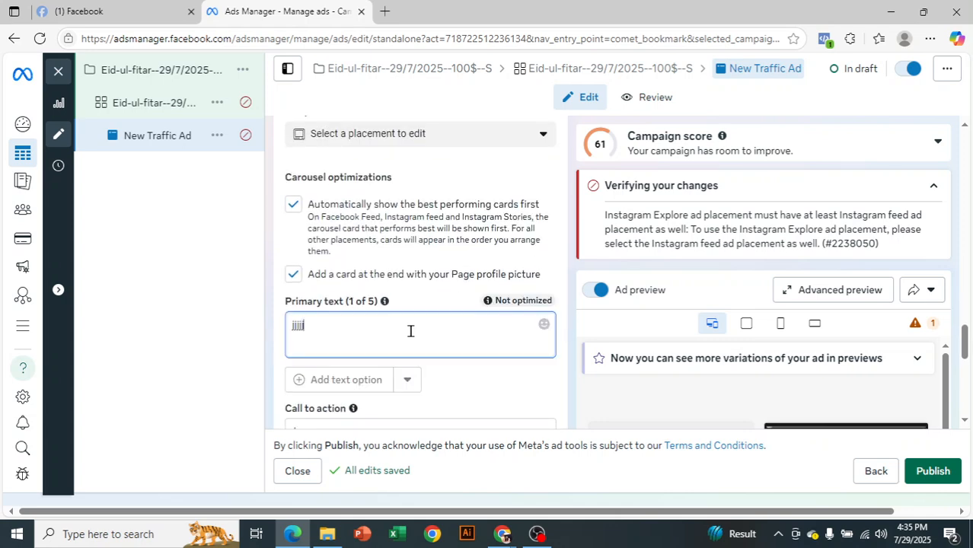
pyautogui.write('jjjjjjjjj')
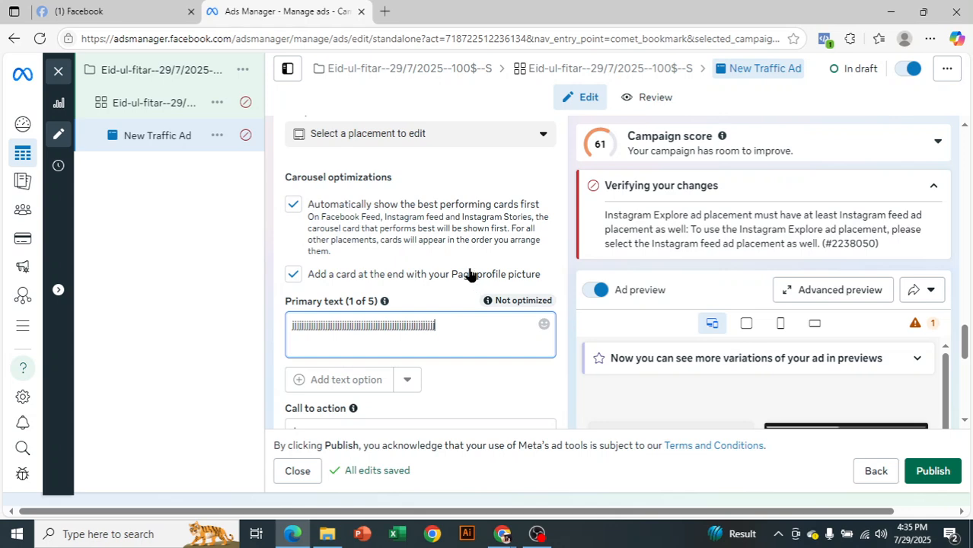
# - Set the ad's call to action to Order now
pyautogui.scroll(-1, 470, 274)
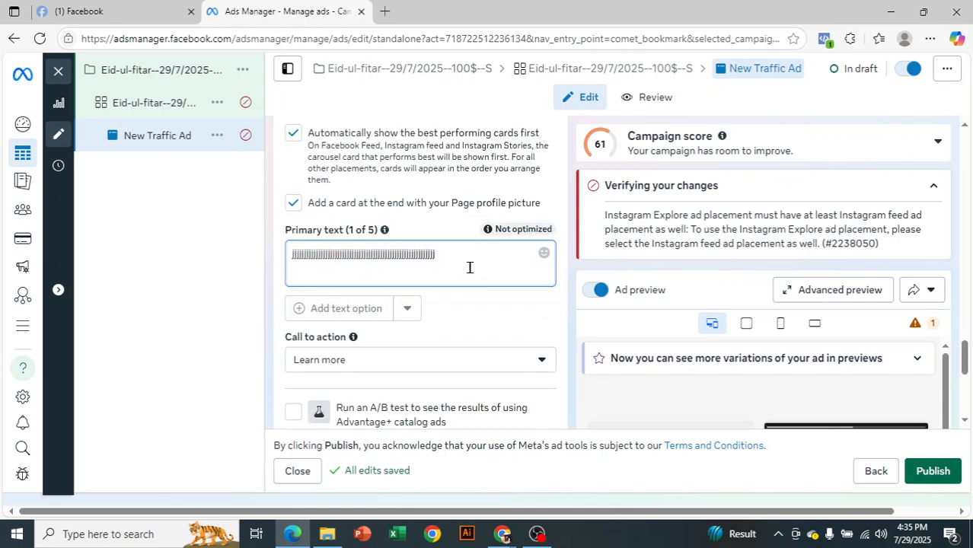
pyautogui.scroll(-1, 470, 268)
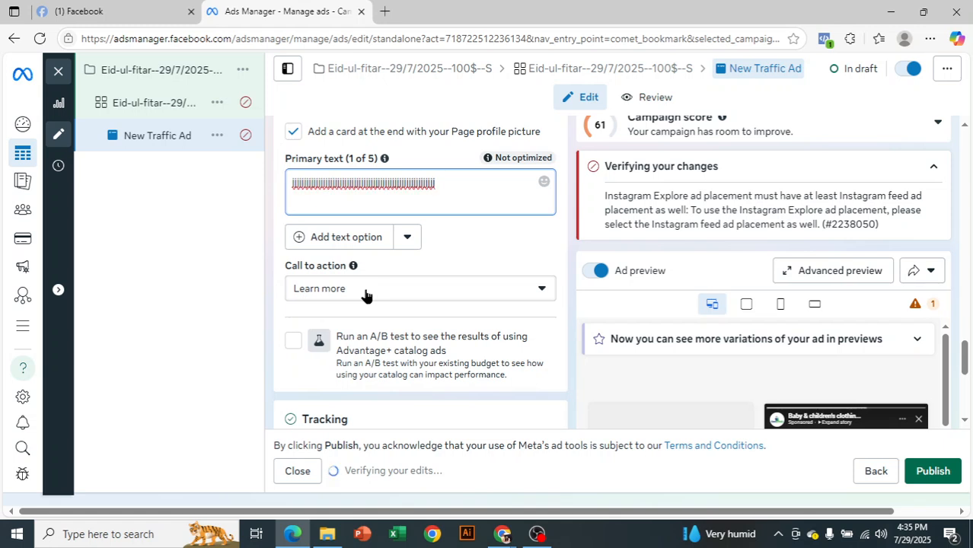
pyautogui.click(365, 293)
pyautogui.scroll(-3, 405, 358)
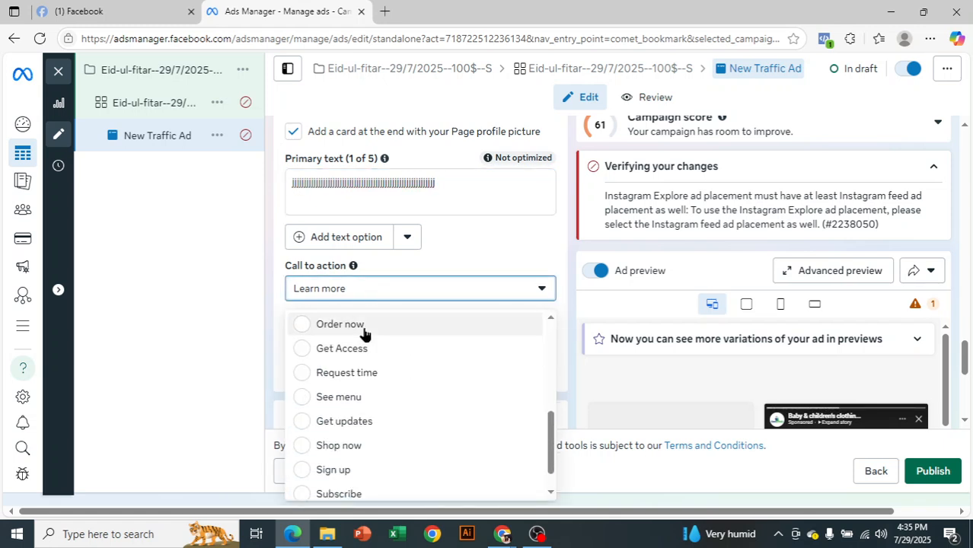
pyautogui.click(363, 332)
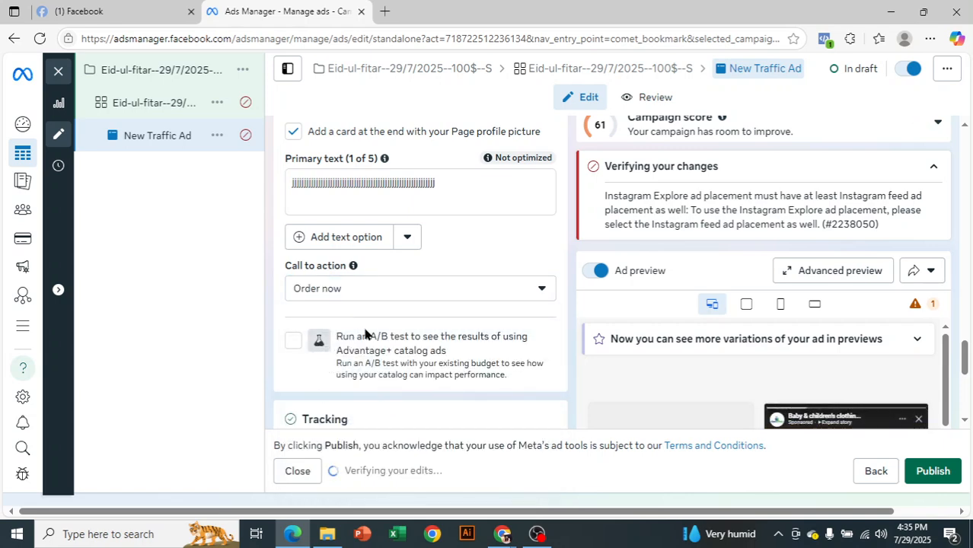
# - Review the ad's tracking section, including the website, app and offline events and the URL parameters
pyautogui.scroll(-1, 457, 297)
pyautogui.scroll(-3, 468, 308)
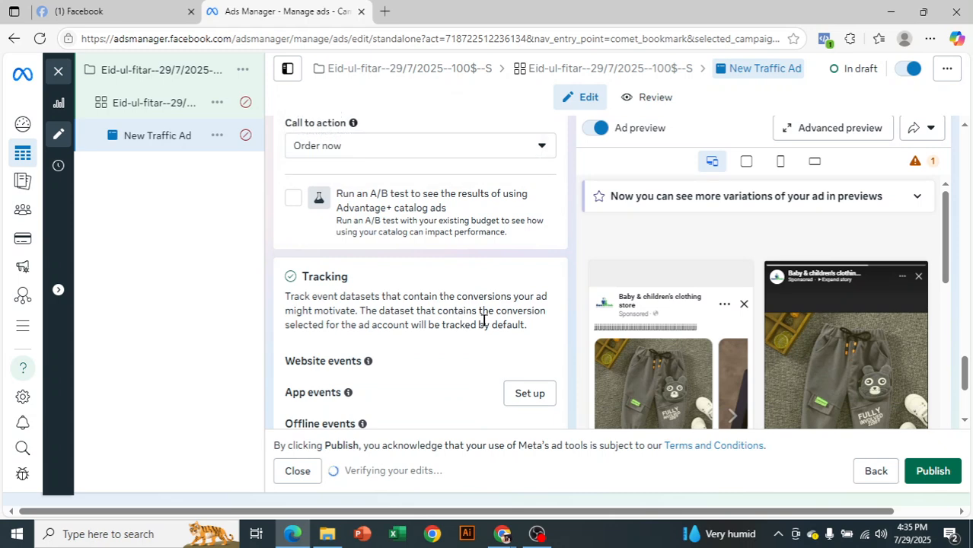
pyautogui.scroll(-5, 455, 308)
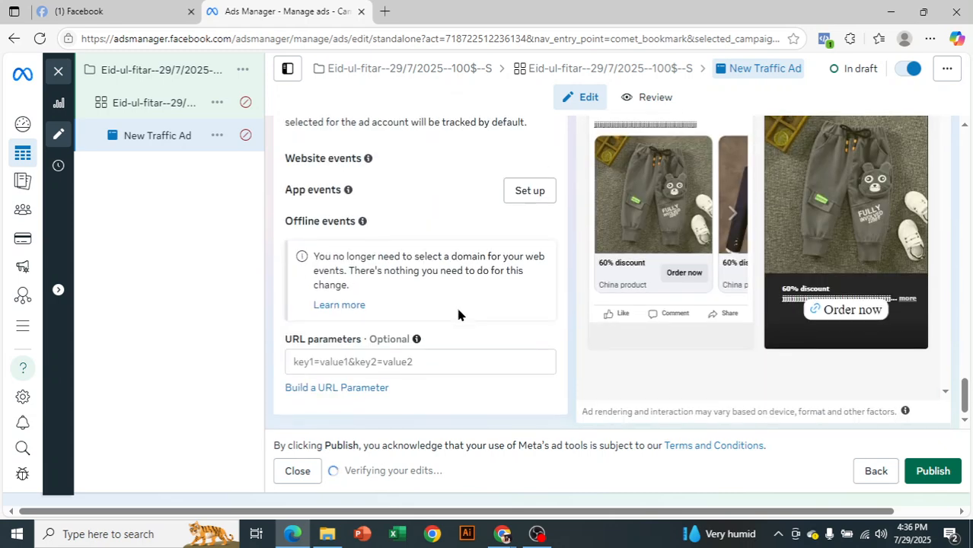
pyautogui.scroll(2, 457, 313)
pyautogui.scroll(-2, 738, 289)
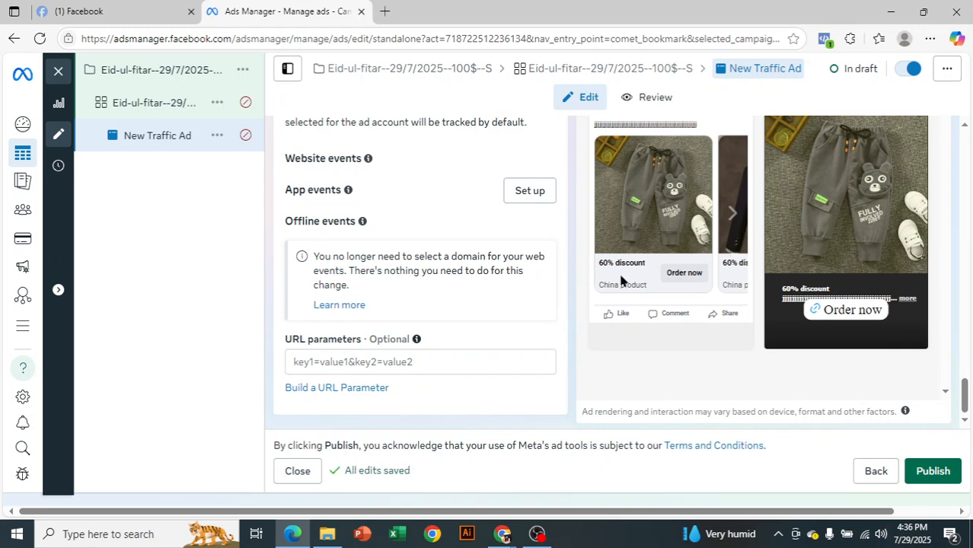
# - Page through the carousel cards in the Facebook Feed preview and look over the previews for the other placements
pyautogui.click(736, 217)
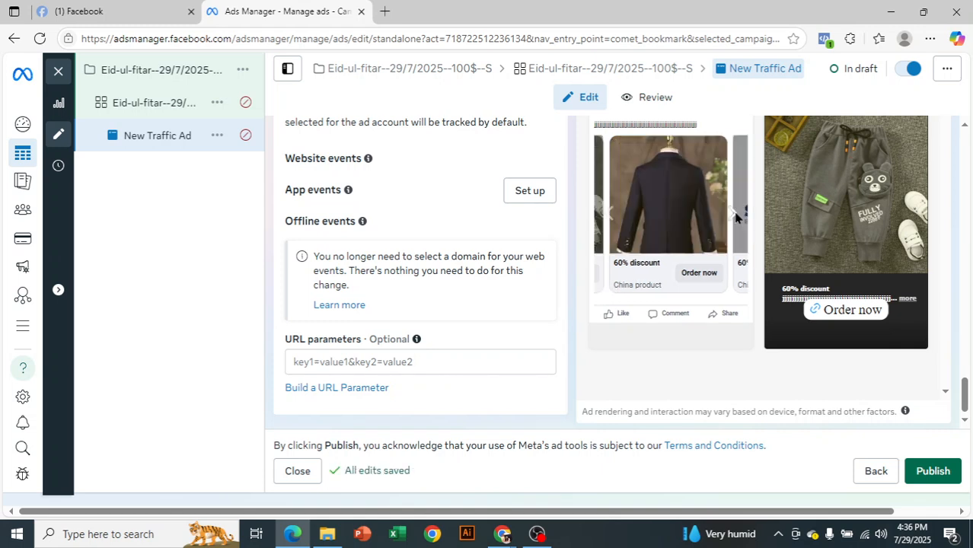
pyautogui.scroll(1, 736, 217)
pyautogui.click(732, 288)
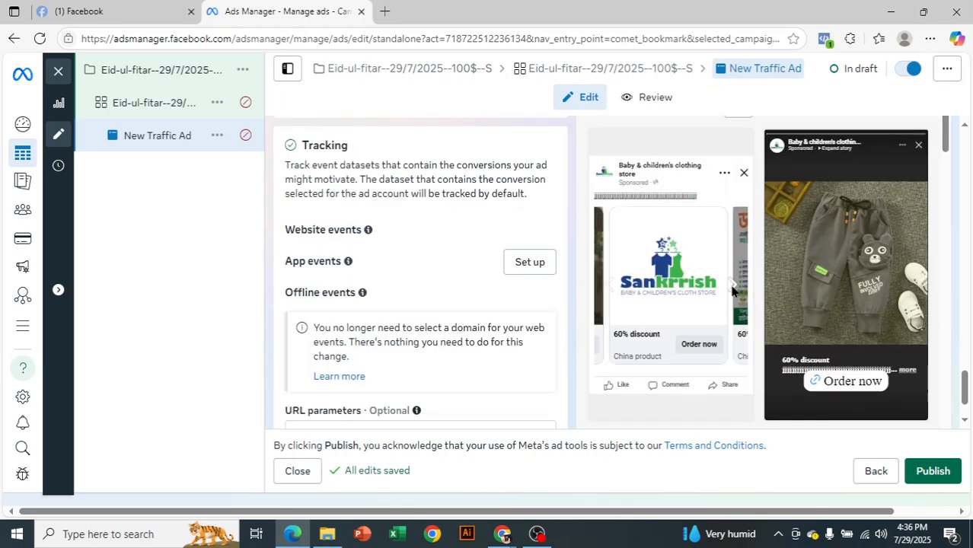
pyautogui.click(732, 288)
pyautogui.scroll(1, 732, 288)
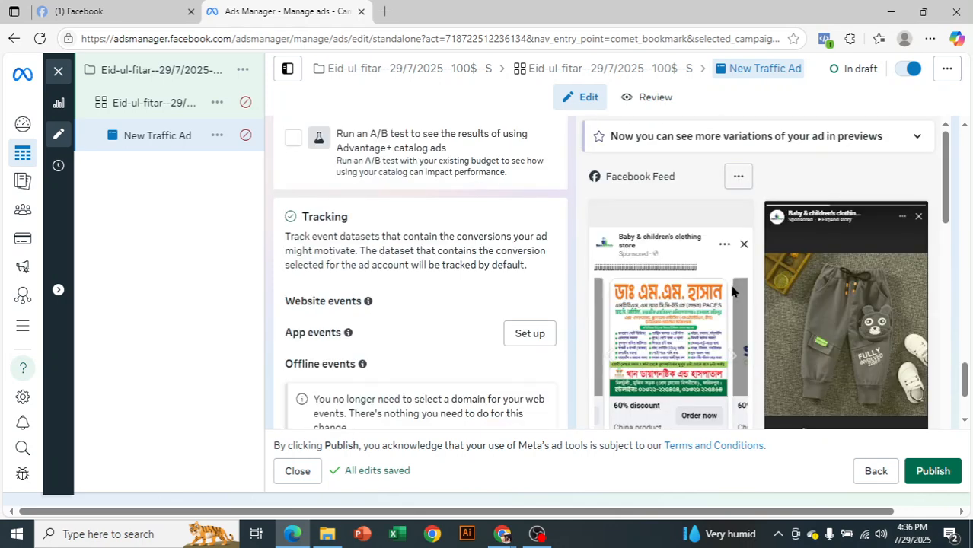
pyautogui.scroll(-5, 723, 305)
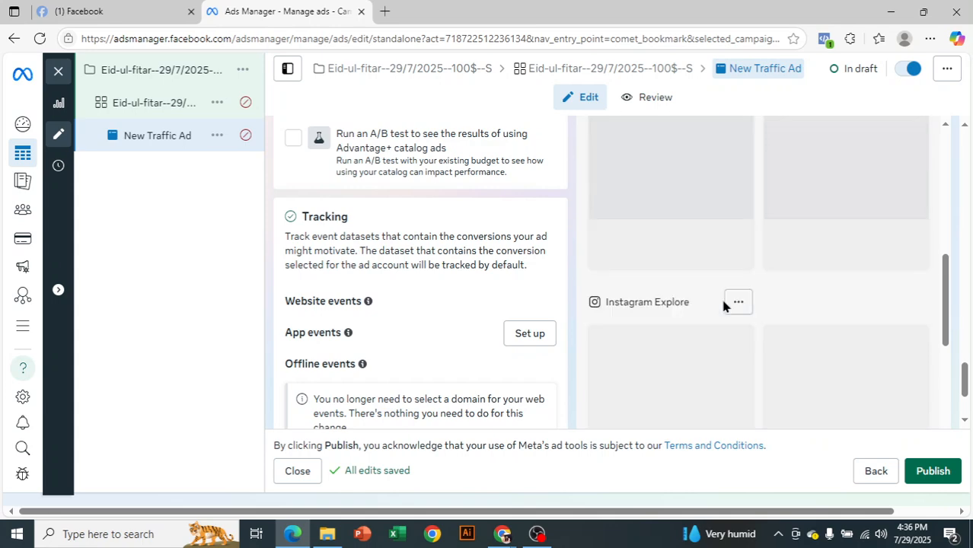
pyautogui.scroll(4, 724, 306)
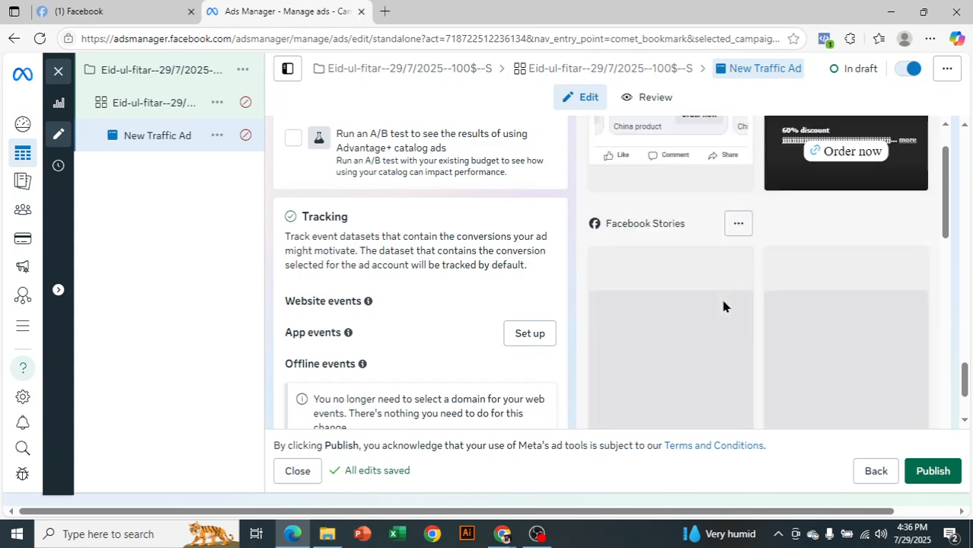
# - Examine how the carousel ad appears across the Facebook and Instagram placements in the advanced preview, and close the preview
pyautogui.scroll(6, 724, 306)
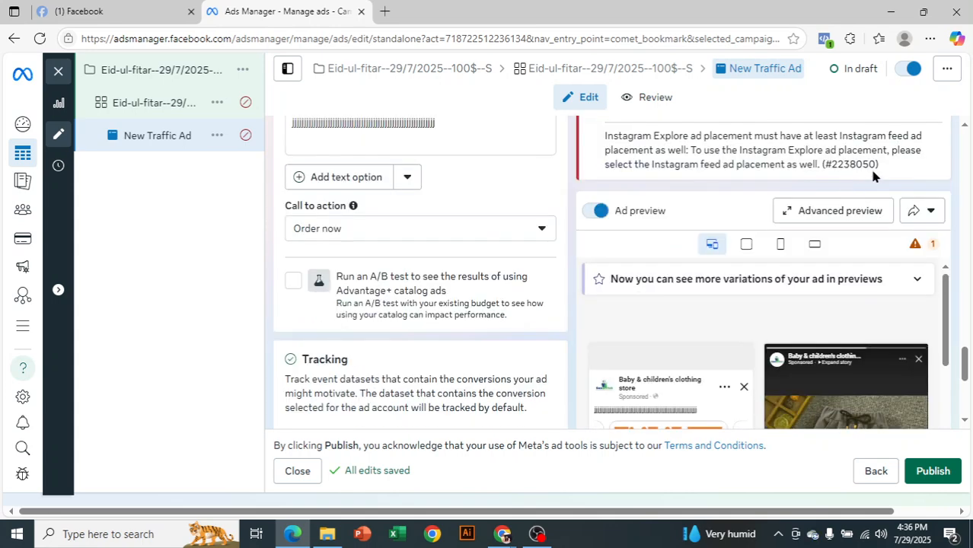
pyautogui.click(839, 211)
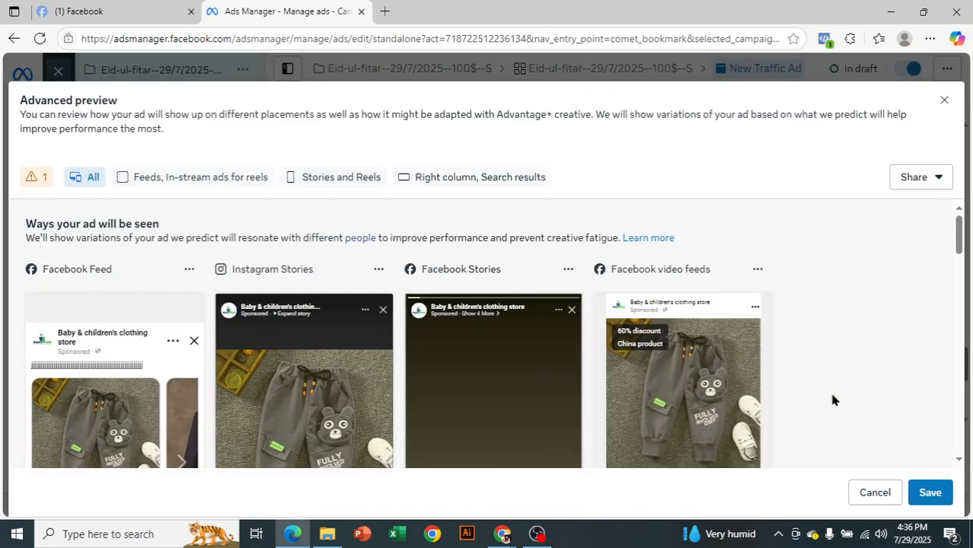
pyautogui.scroll(-1, 844, 372)
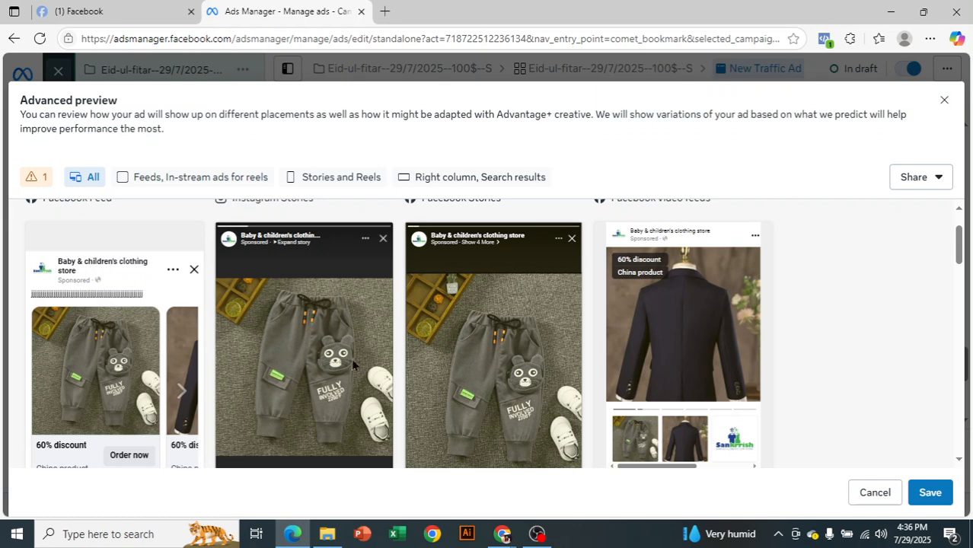
pyautogui.scroll(-1, 686, 251)
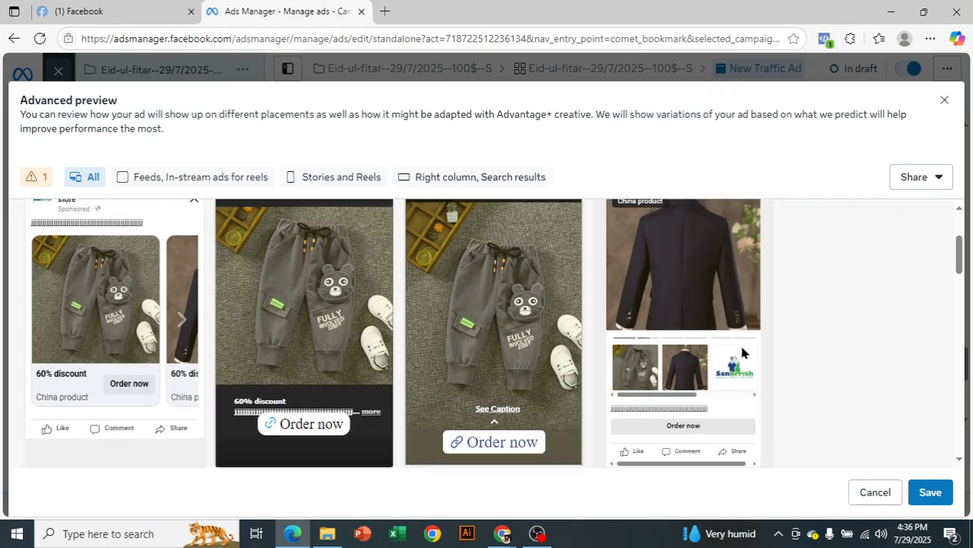
pyautogui.scroll(-3, 739, 335)
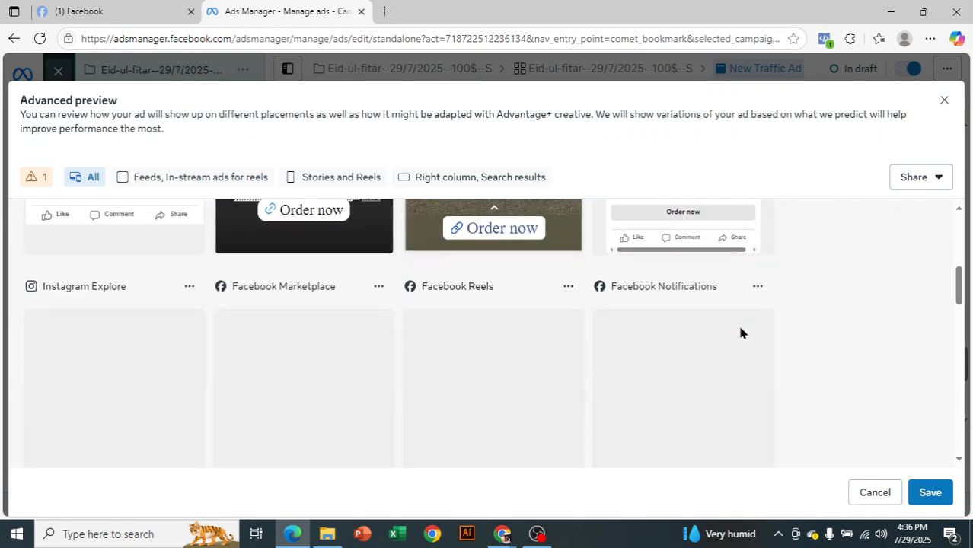
pyautogui.scroll(-1, 741, 328)
pyautogui.scroll(6, 741, 328)
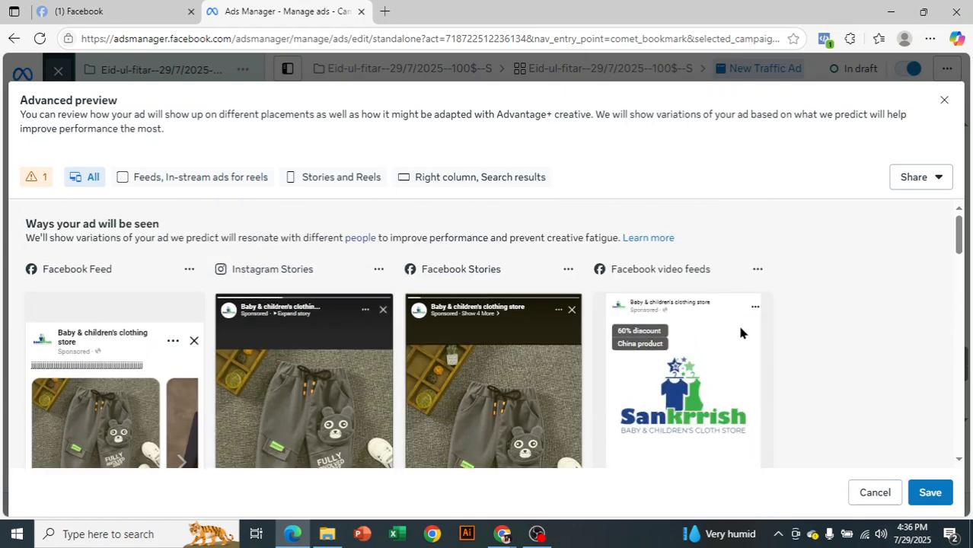
pyautogui.click(944, 100)
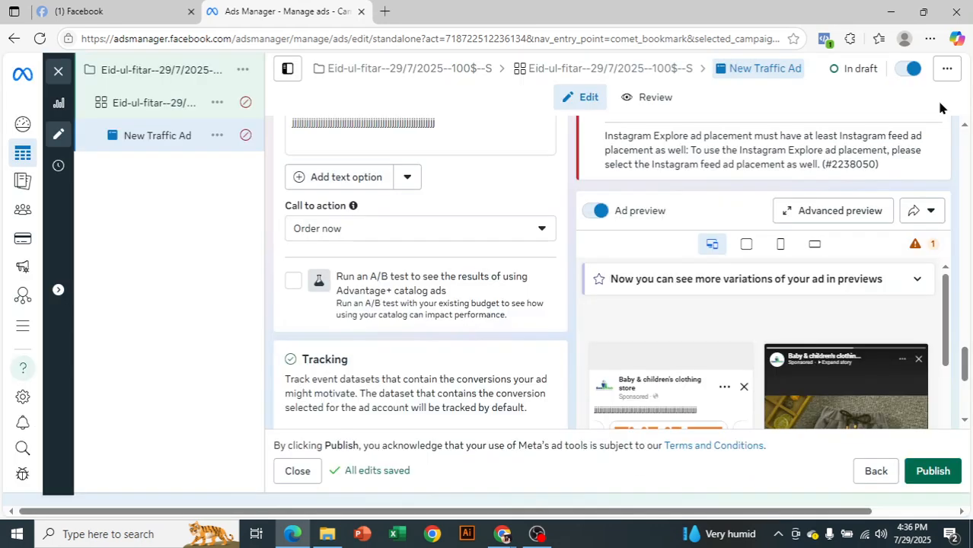